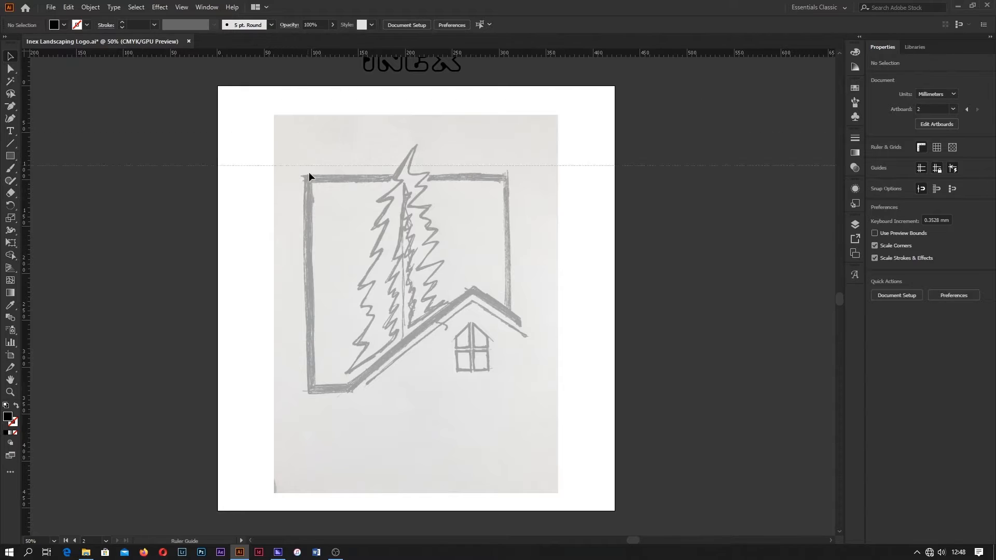
- Place two horizontal and two vertical ruler guides along the four sides of the sketched square frame
left_click_drag(309, 177, 317, 173)
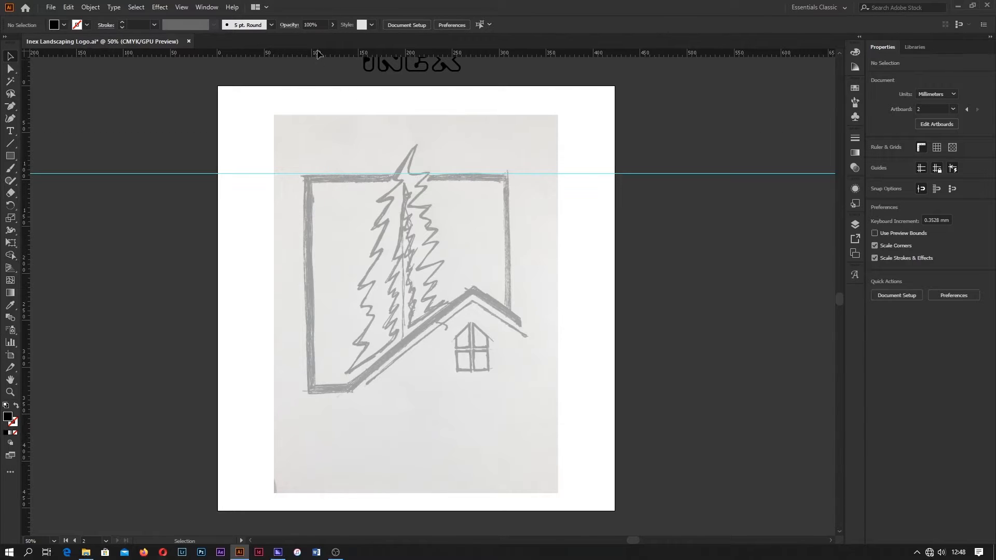
left_click_drag(327, 345, 331, 387)
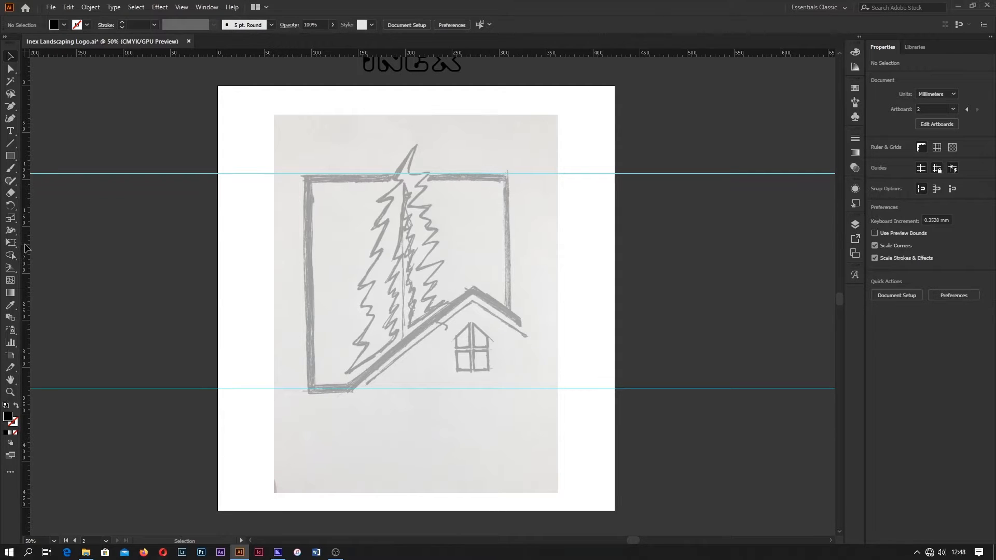
left_click_drag(26, 248, 309, 299)
left_click_drag(413, 292, 506, 263)
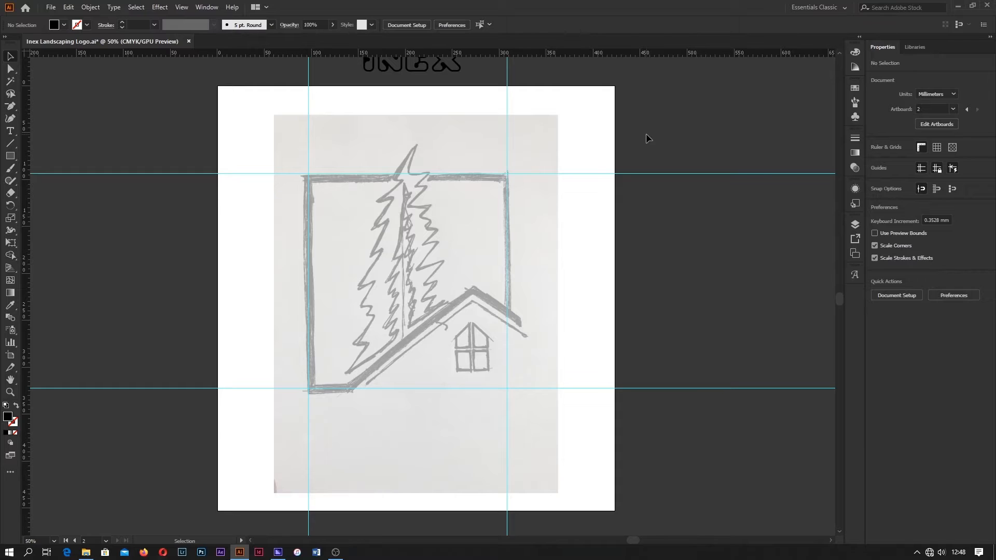
- Unlock the guides, align the upper horizontal guide with the middle of the frame's top line, and lock the guides again
right_click(655, 102)
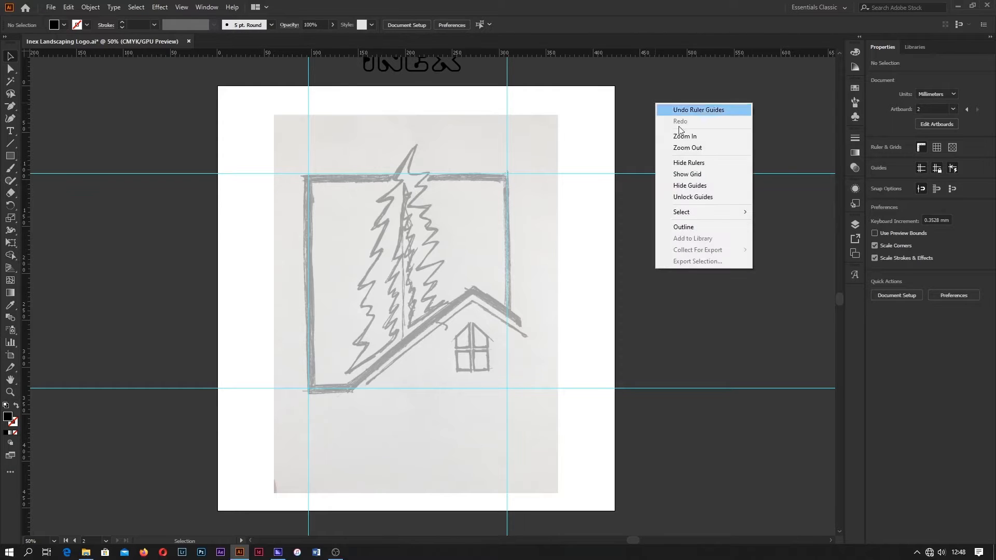
left_click(693, 196)
left_click_drag(651, 173, 649, 179)
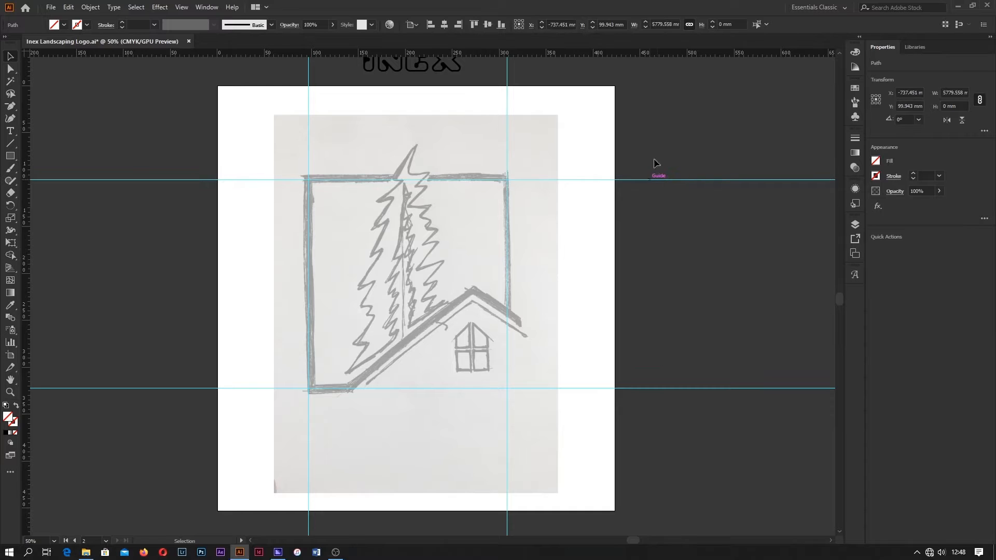
left_click(657, 152)
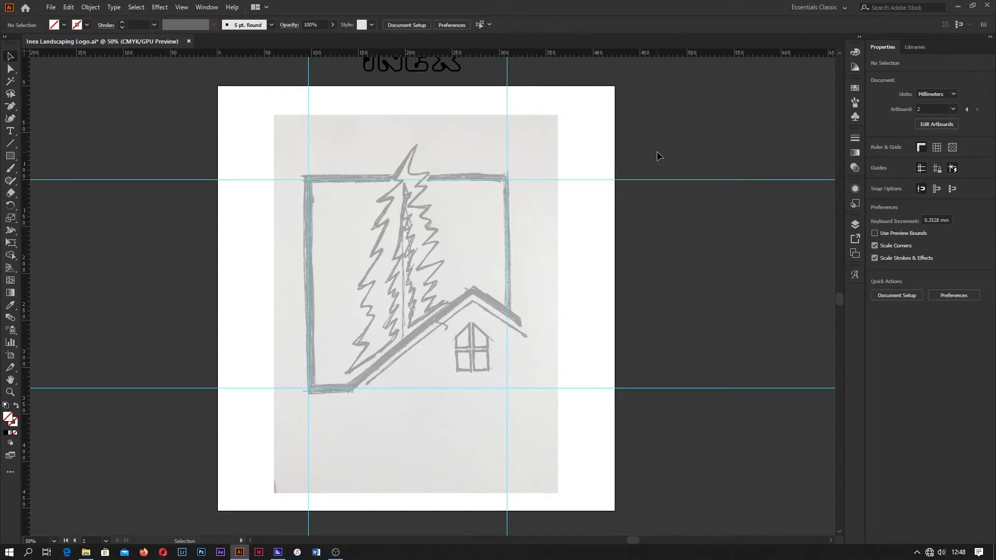
right_click(657, 154)
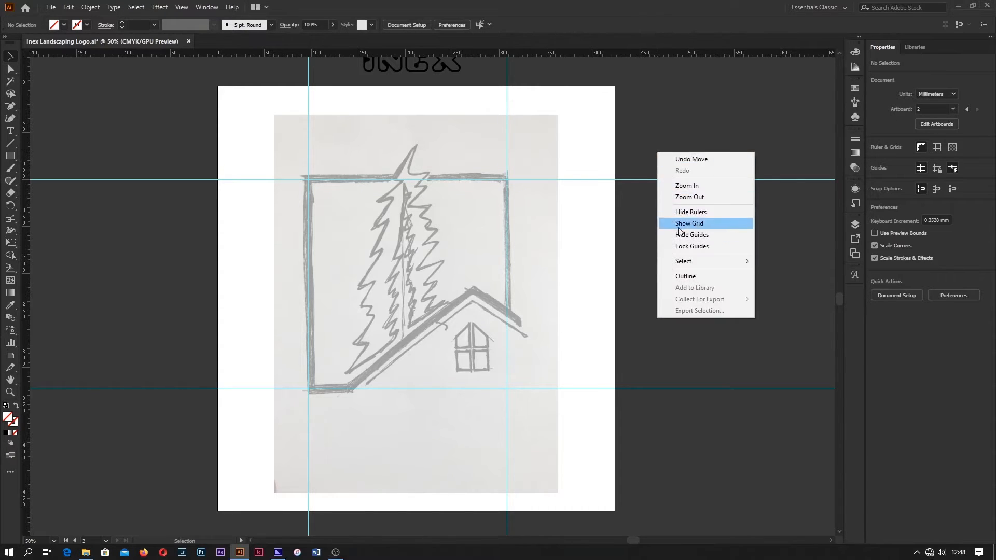
left_click(683, 248)
- Trace the tree's upper left edge with the Pen tool, from the tip down to the fourth branch
scroll(322, 213, "up", 2)
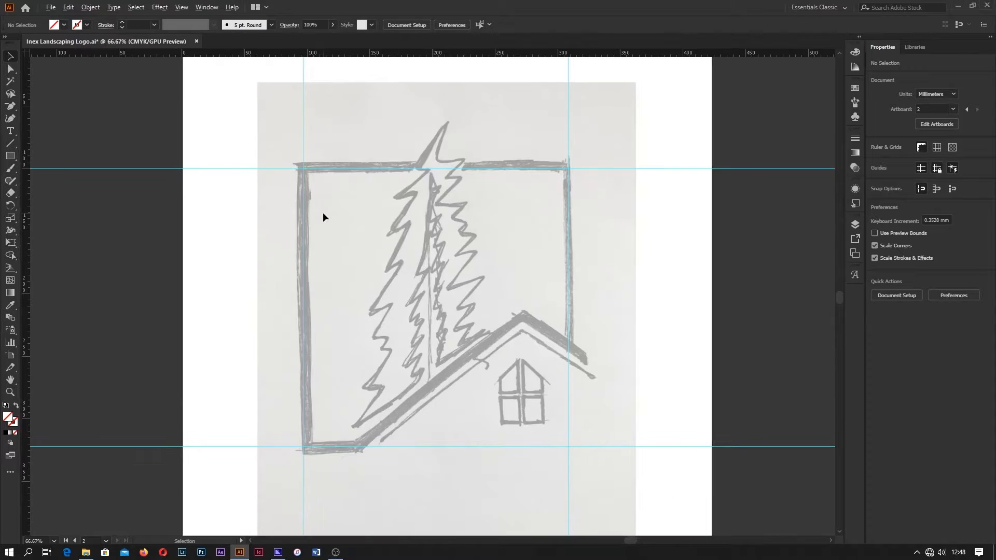
scroll(323, 217, "down", 2)
scroll(455, 192, "up", 2)
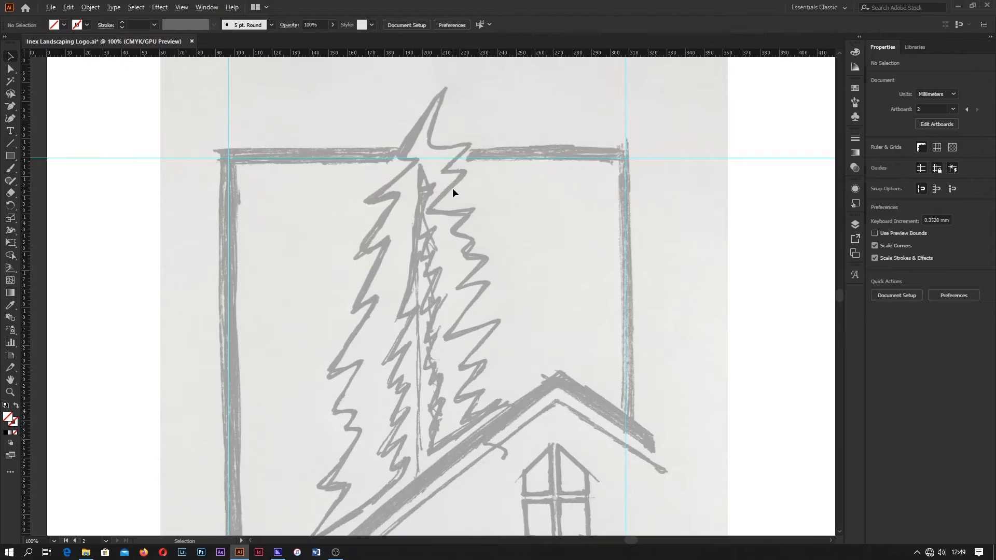
left_click_drag(379, 317, 400, 296)
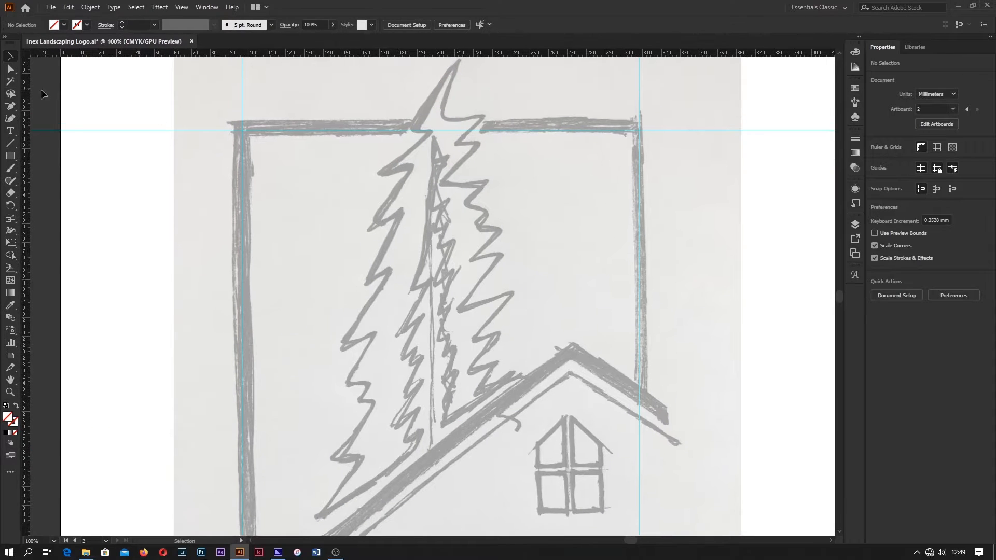
left_click_drag(10, 110, 51, 106)
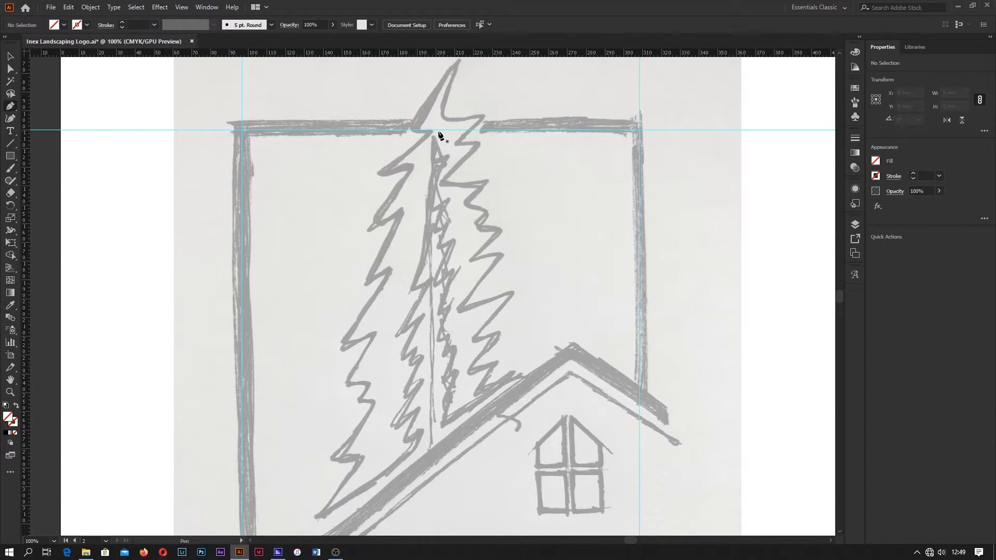
left_click_drag(459, 102, 459, 135)
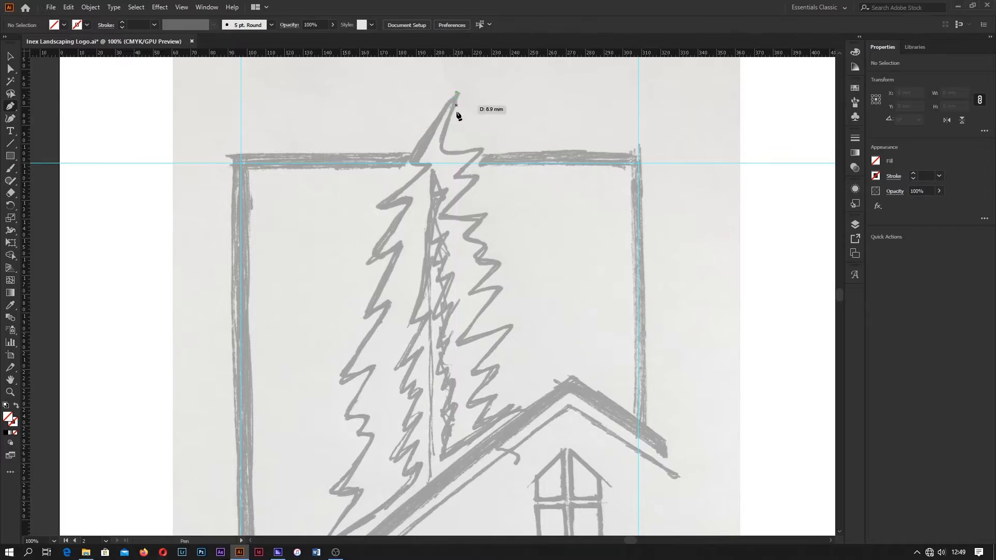
left_click(457, 94)
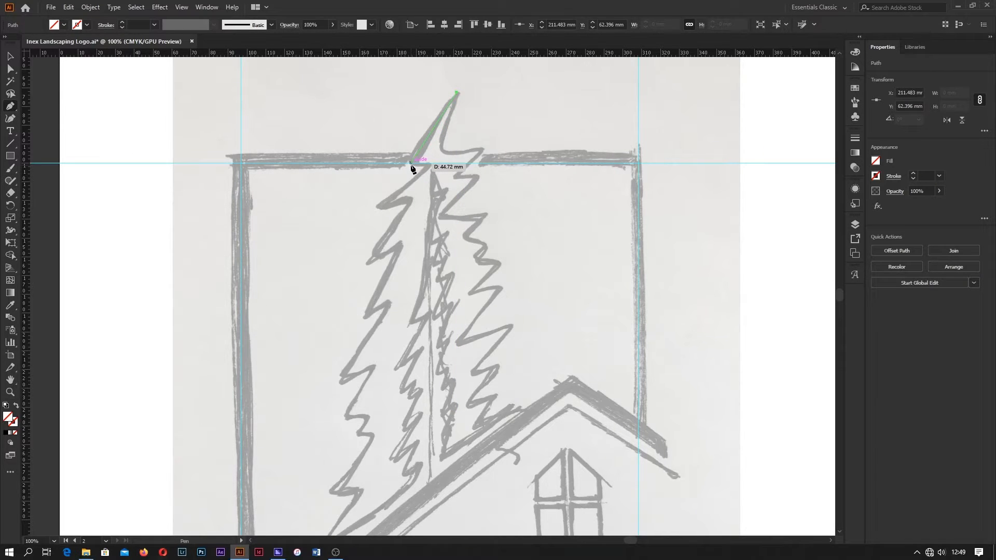
left_click(411, 169)
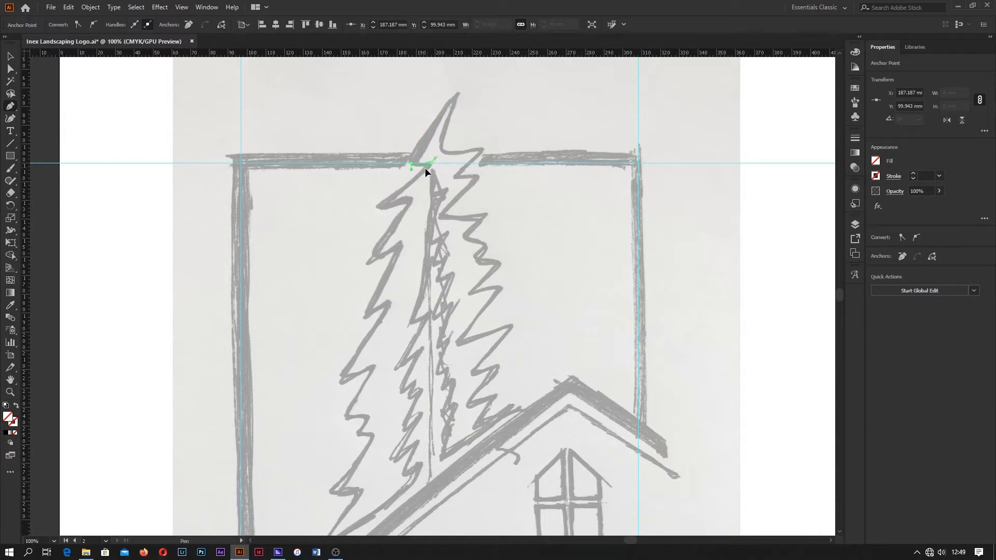
left_click_drag(425, 167, 423, 170)
left_click_drag(384, 208, 416, 197)
left_click_drag(369, 262, 399, 252)
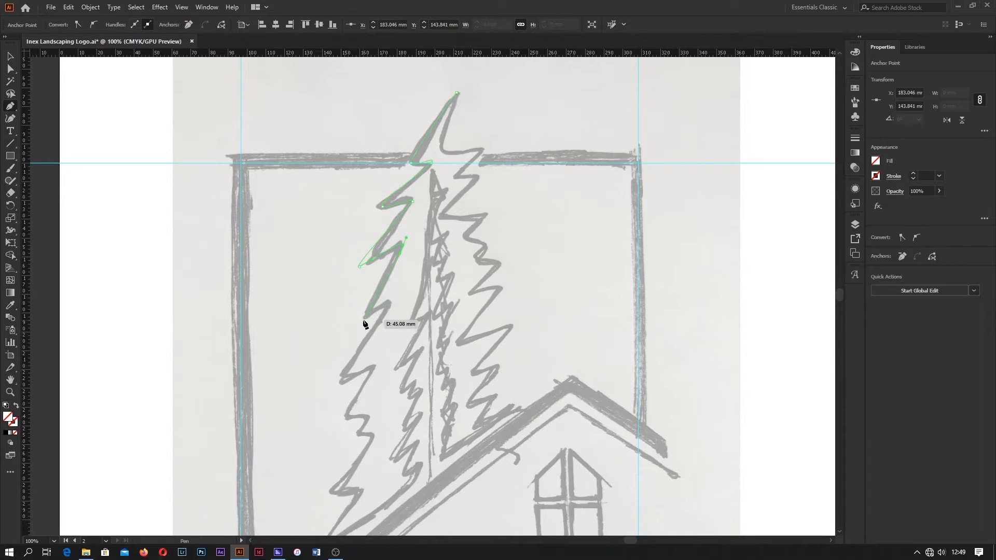
left_click_drag(371, 320, 389, 310)
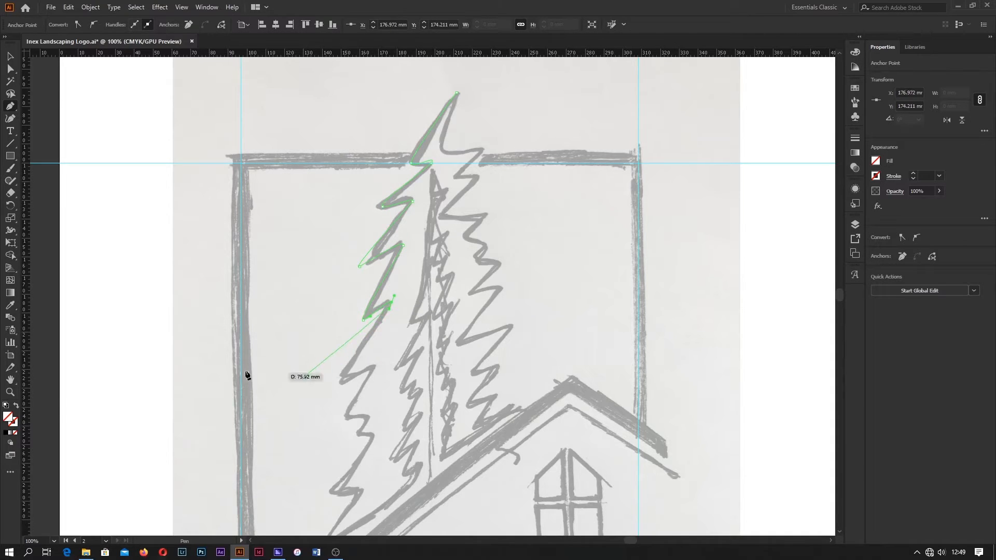
- Give the path a black 1 pt stroke and continue tracing the tree's left edge down to its lowest point above the roof
left_click(15, 425)
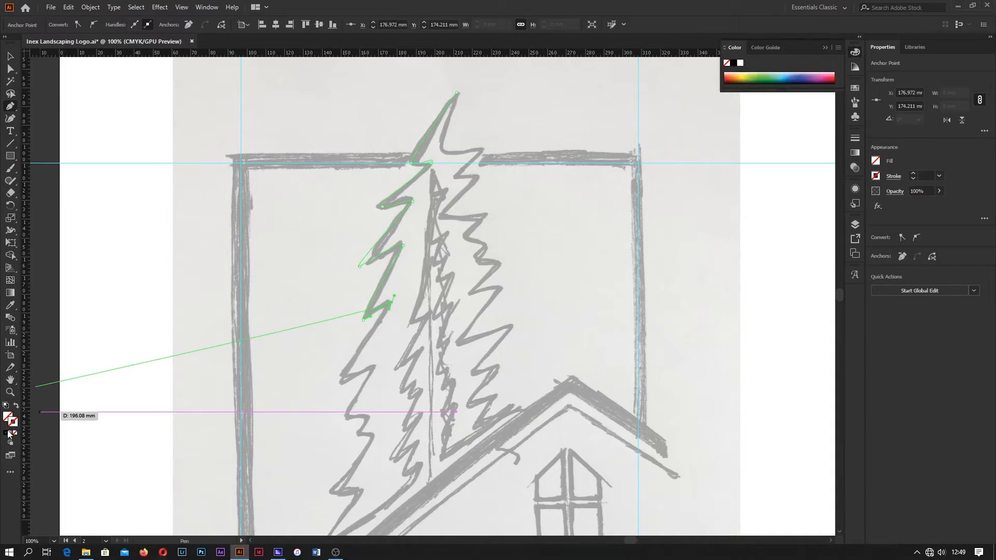
left_click(6, 433)
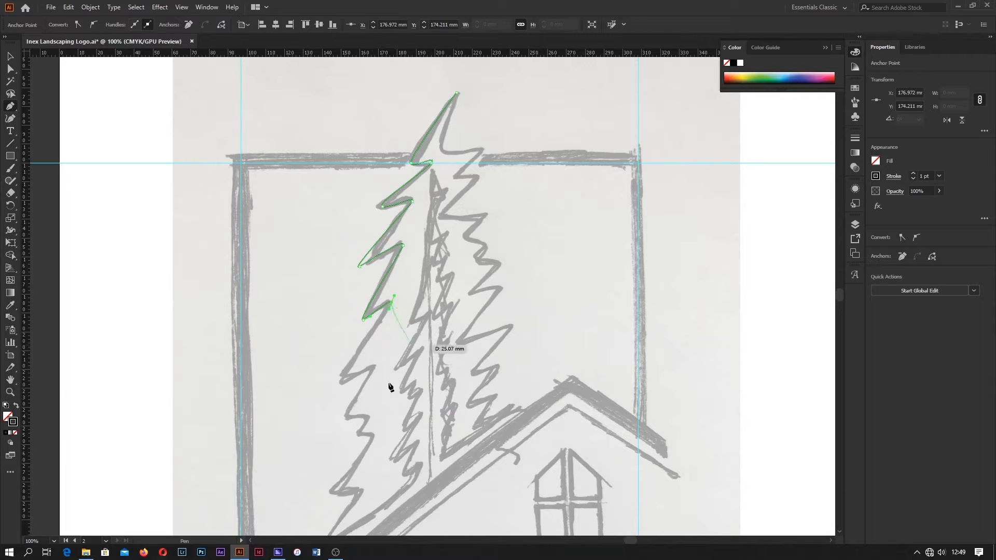
left_click_drag(343, 383, 334, 394)
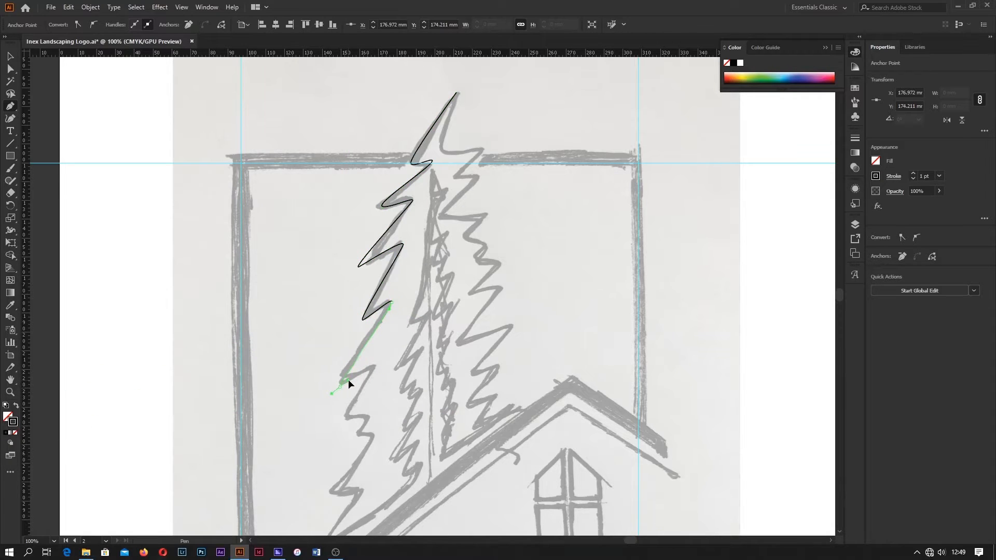
left_click_drag(375, 367, 372, 374)
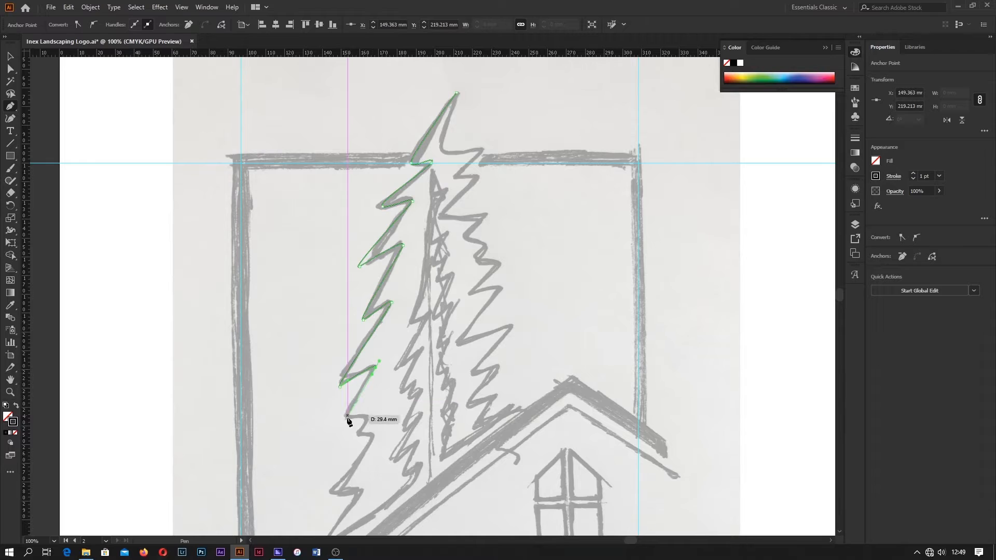
left_click_drag(343, 423, 366, 296)
key("space")
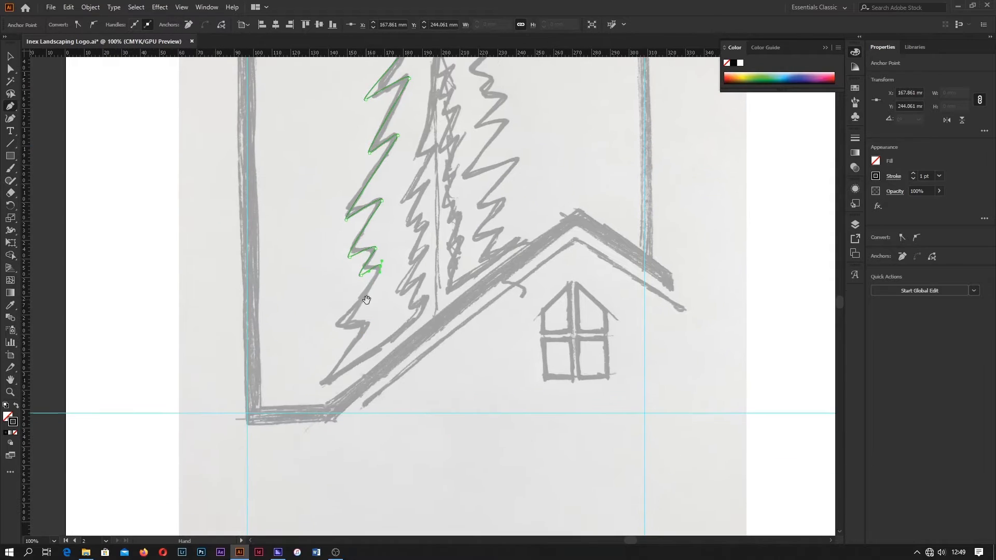
left_click_drag(338, 328, 375, 313)
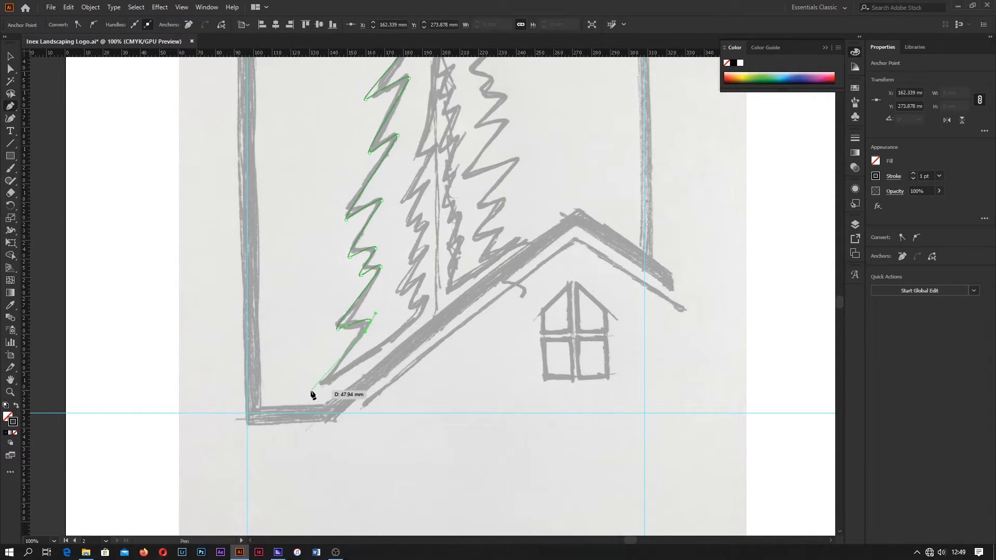
left_click_drag(311, 391, 323, 392)
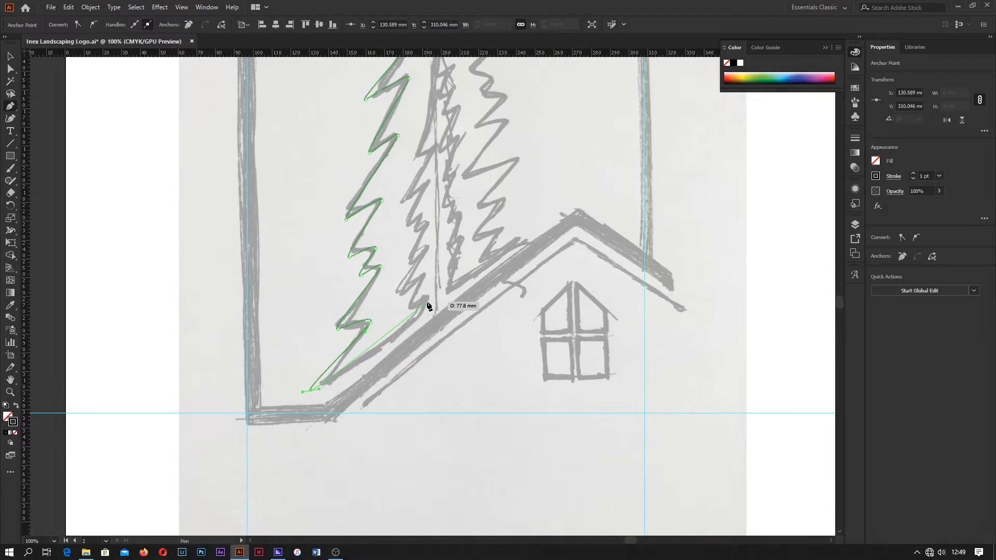
- Extend the path along the tree's base and up the trunk's left side, with a small branch notch, to the trunk's top
left_click_drag(426, 302, 429, 292)
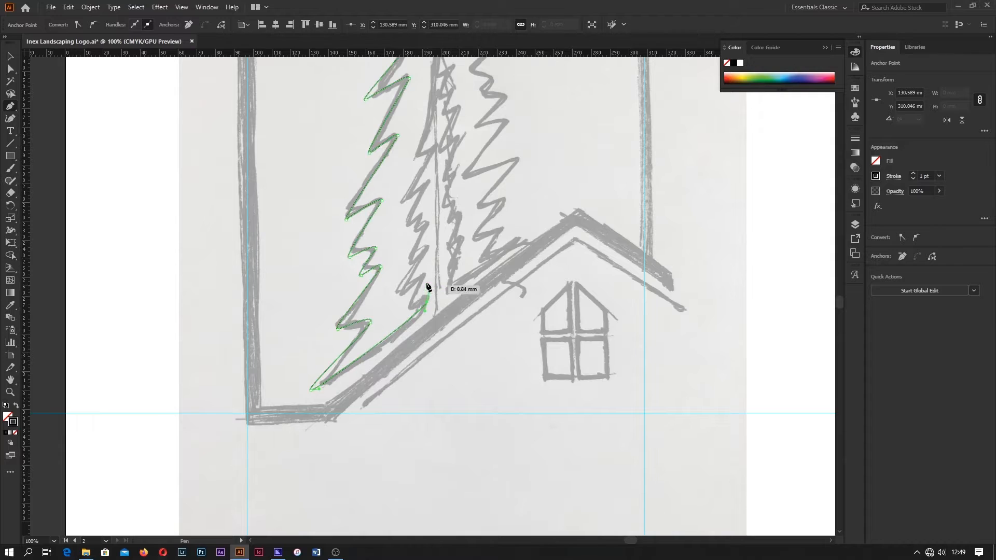
left_click_drag(429, 192, 436, 212)
left_click(420, 193, "ctrl")
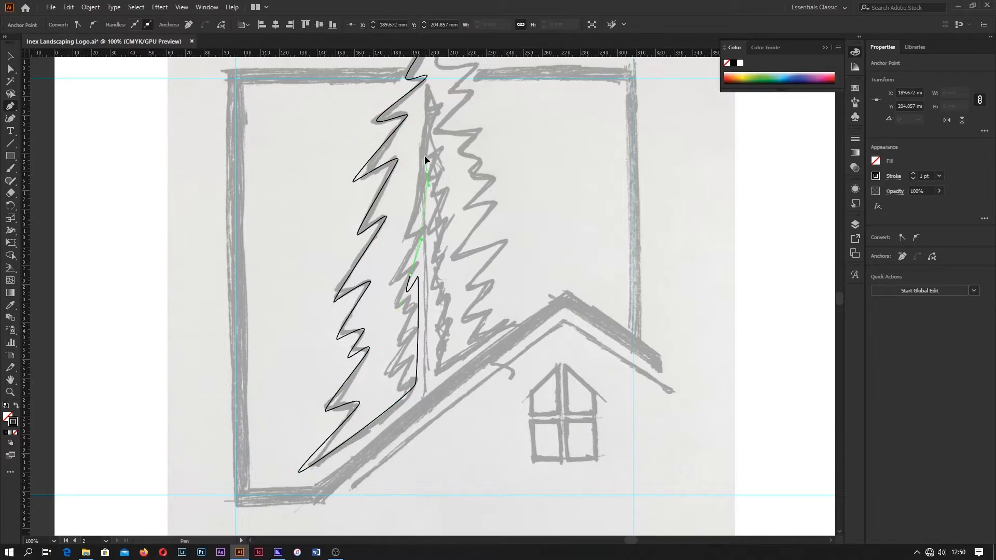
left_click_drag(426, 148, 429, 93)
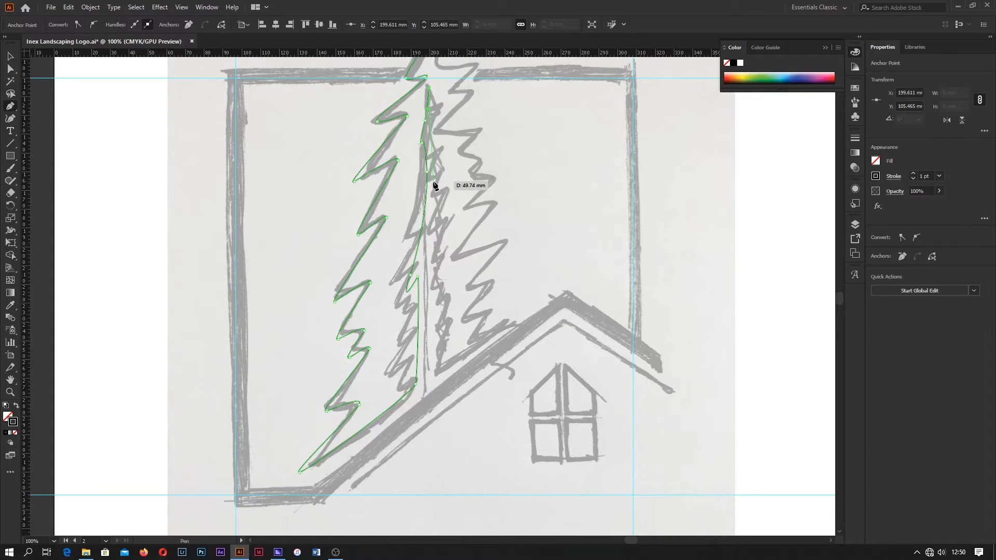
- Trace down the trunk's right side with two small branch notches to the base just above the roof
left_click_drag(432, 181, 437, 188)
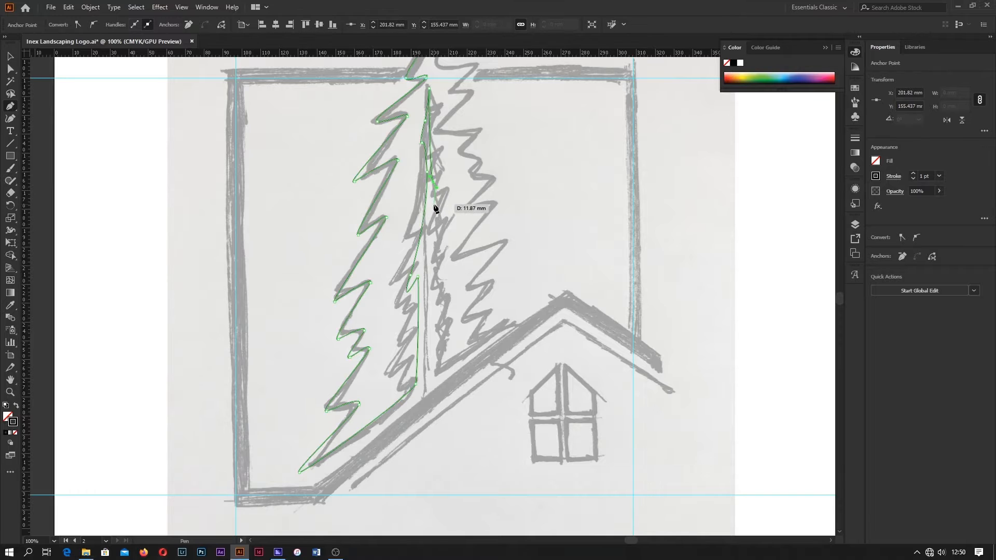
scroll(441, 198, "up", 4)
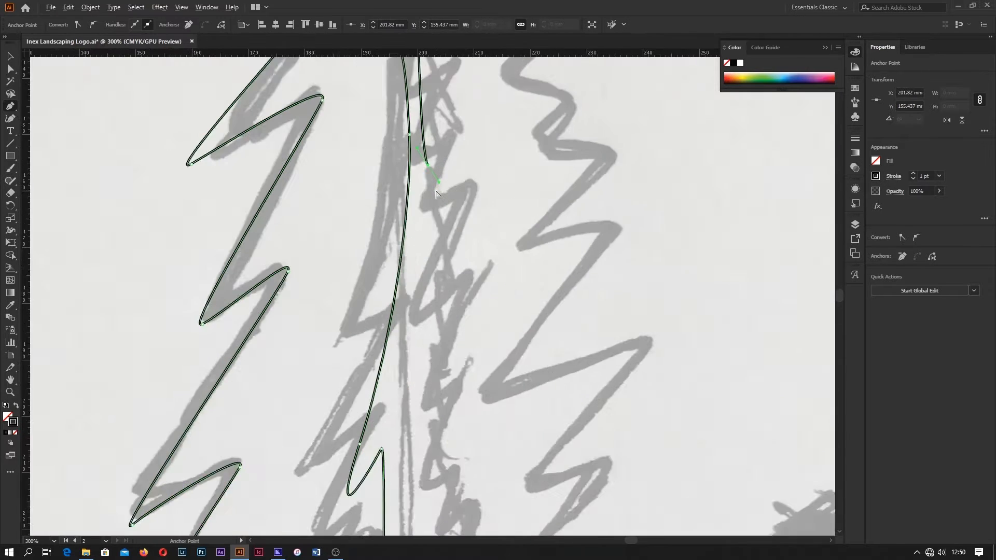
mouse_move(462, 193)
left_mouse_down()
mouse_move(431, 205)
mouse_move(428, 193)
mouse_move(432, 215)
left_mouse_up()
scroll(426, 240, "down", 2)
left_click_drag(415, 304, 412, 228)
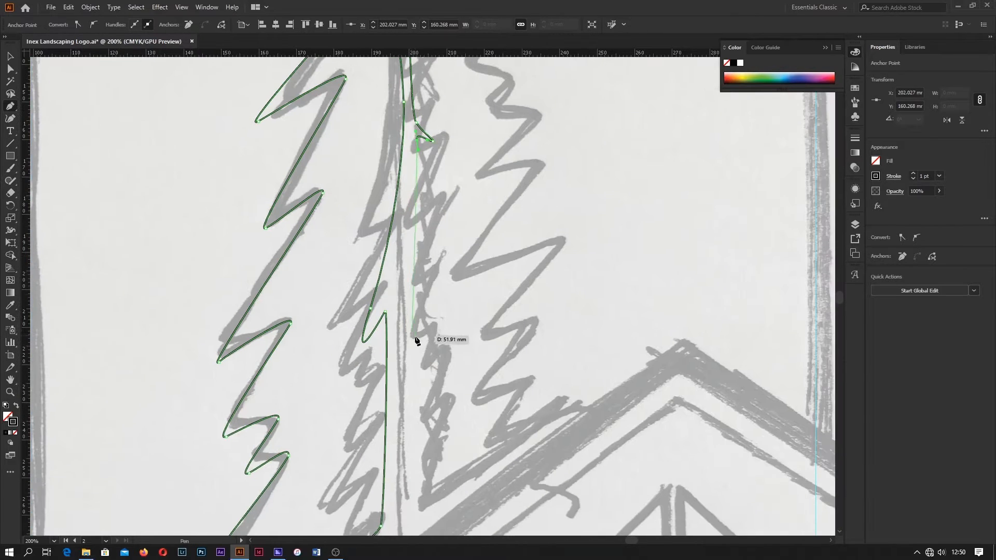
left_click_drag(415, 338, 422, 366)
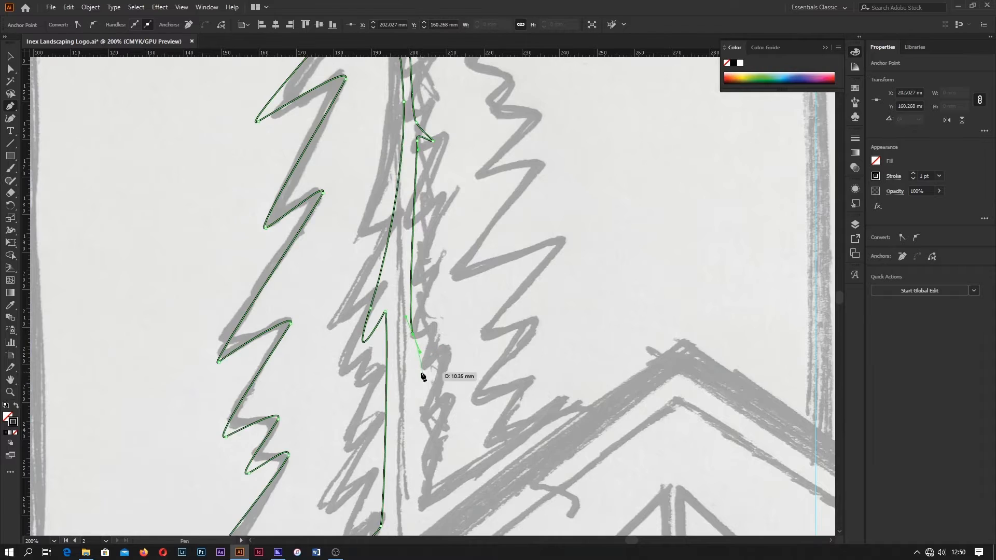
scroll(423, 366, "up", 1)
left_click(435, 361)
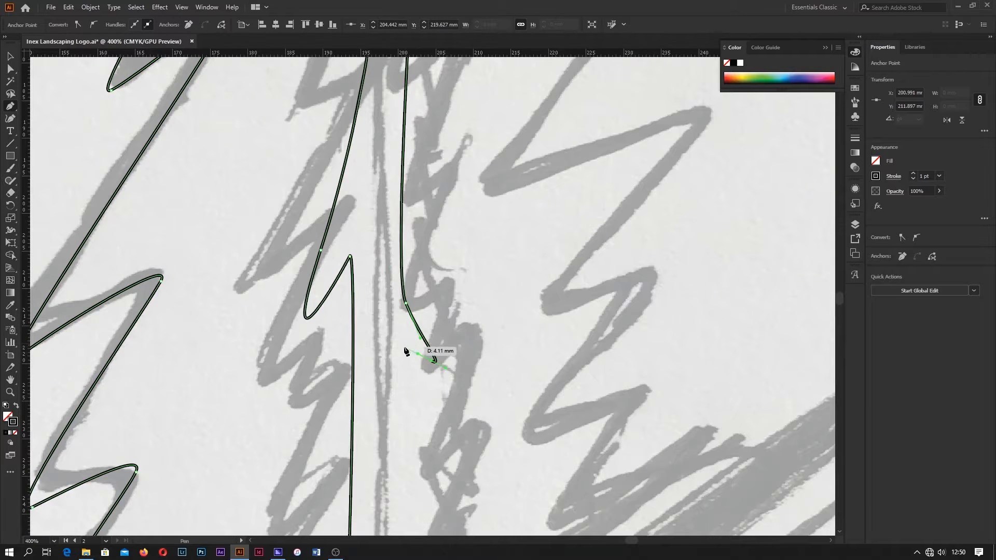
scroll(405, 369, "down", 2)
left_click_drag(406, 385, 430, 248)
left_click_drag(437, 373, 449, 378)
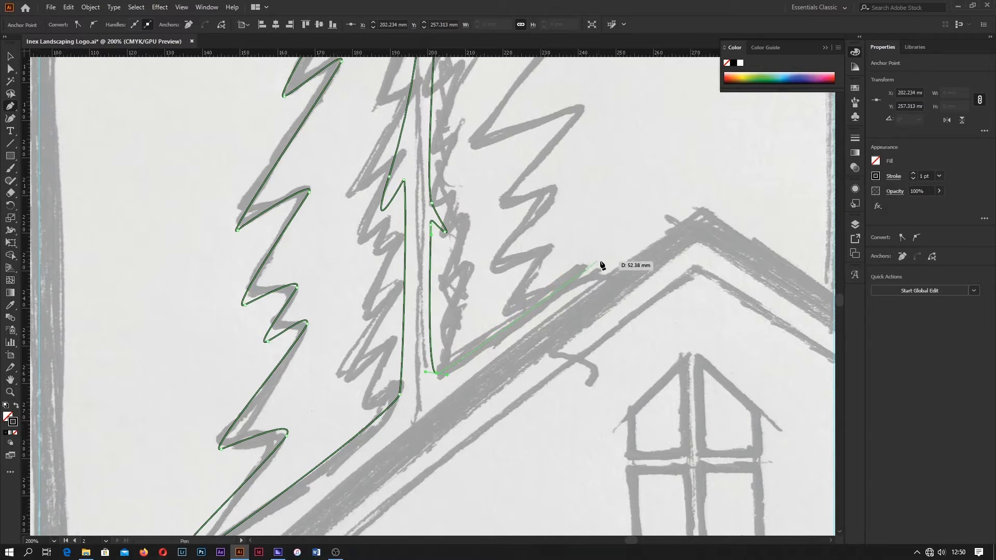
- Trace the tree's lower right edge up from the roof through four branch tips, refining the curve handle at the third tip
left_click_drag(603, 258, 593, 254)
left_click_drag(513, 301, 508, 289)
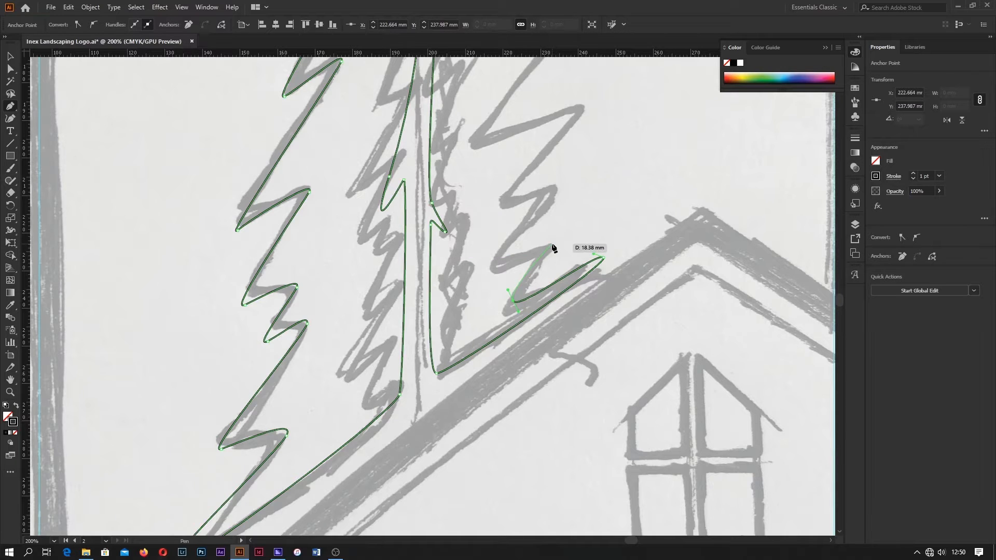
mouse_move(552, 246)
left_mouse_down()
mouse_move(495, 256)
mouse_move(497, 247)
left_mouse_up()
left_click_drag(554, 199, 566, 199)
mouse_move(507, 195)
left_mouse_down()
mouse_move(448, 223)
mouse_move(452, 213)
left_mouse_up()
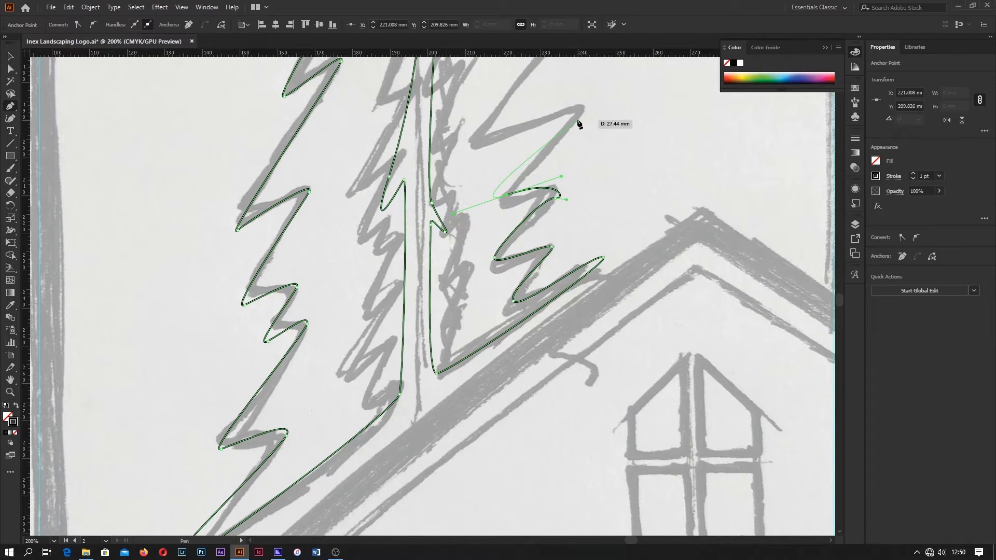
left_click_drag(583, 106, 568, 103)
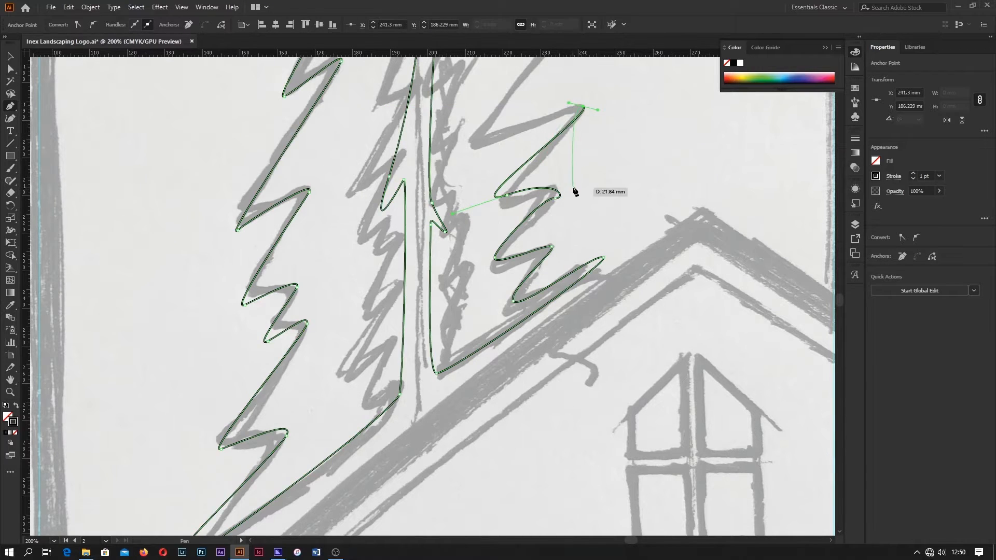
key("ctrl")
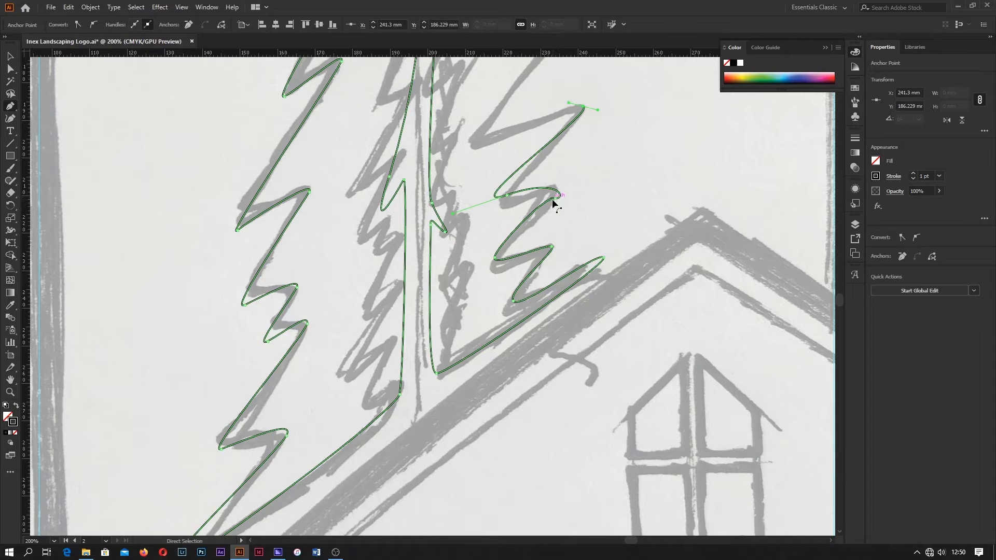
left_click_drag(566, 199, 509, 376)
- Continue the path up the middle branches on the tree's right side to the deep notch next to the upper trunk
key("space")
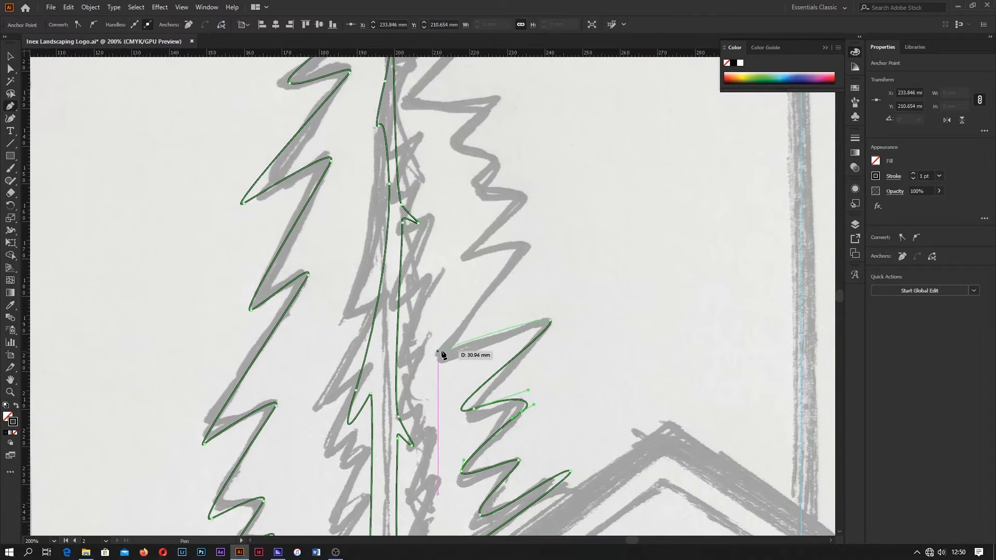
left_click_drag(439, 363, 451, 337)
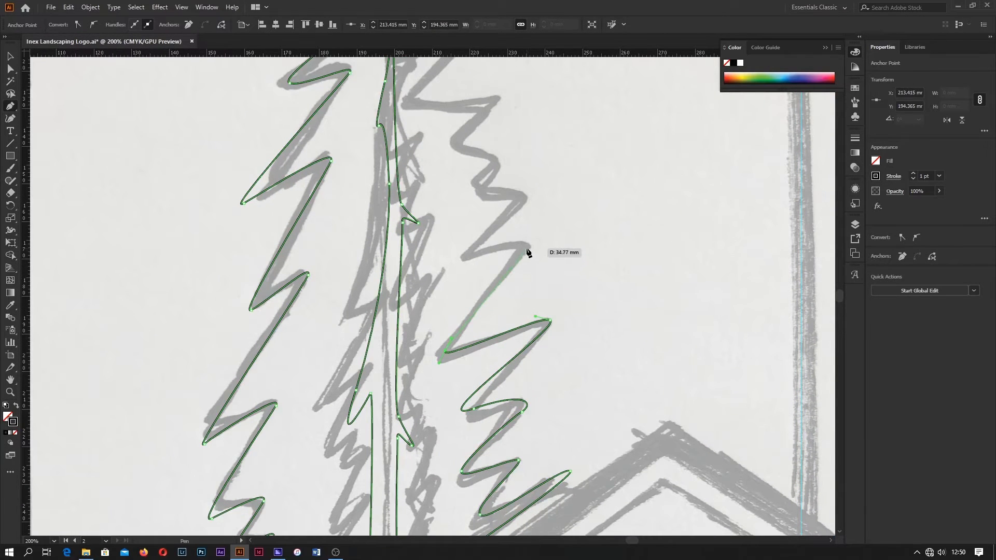
left_click_drag(527, 250, 471, 250)
left_click_drag(530, 196, 494, 312)
key("space")
left_click_drag(534, 280, 521, 280)
left_click_drag(448, 280, 462, 263)
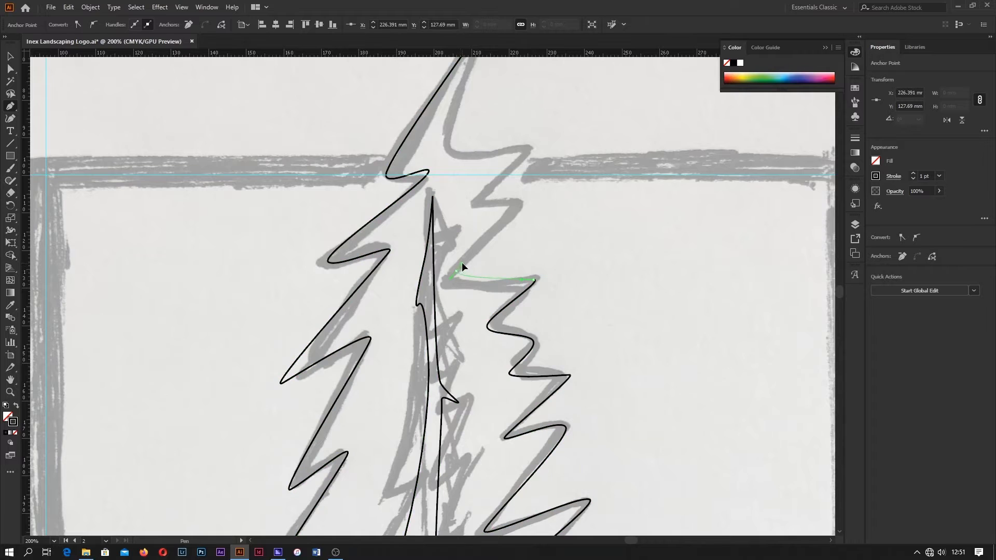
- Trace the topmost branches on the tree's right side and close the path at the tree's tip
key("space")
mouse_move(495, 218)
left_mouse_down()
mouse_move(492, 278)
mouse_move(510, 266)
mouse_move(475, 262)
mouse_move(479, 245)
left_mouse_up()
left_click_drag(525, 210, 515, 205)
left_click_drag(441, 209, 442, 193)
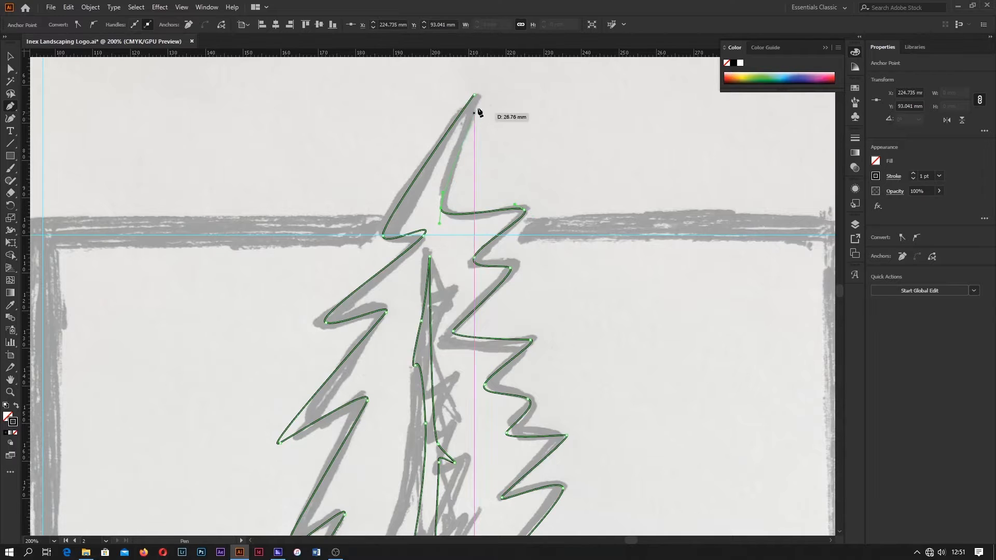
left_click_drag(475, 96, 460, 112)
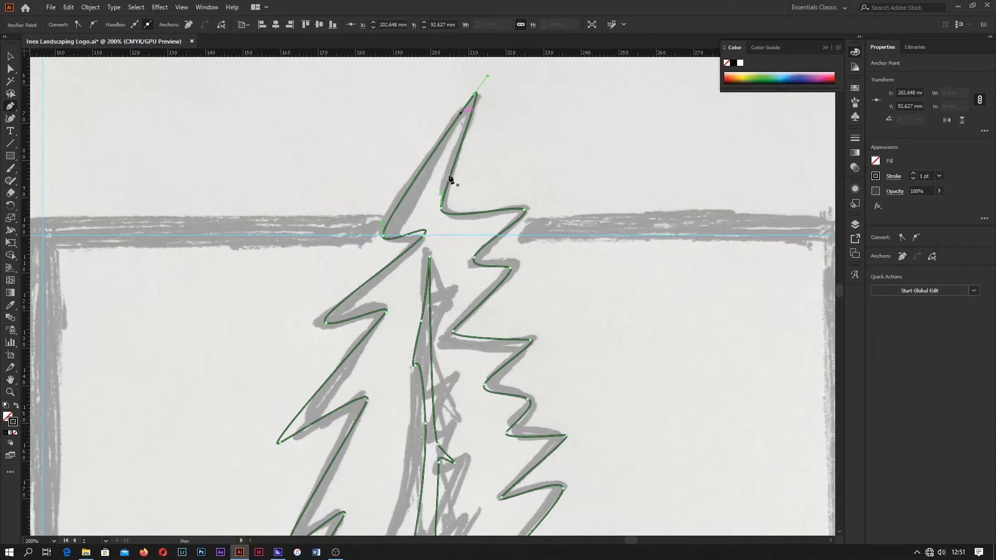
- Swap the tree path's fill and stroke so it has a solid black fill and no stroke, and deselect it
scroll(459, 278, "down", 4)
scroll(430, 407, "up", 1)
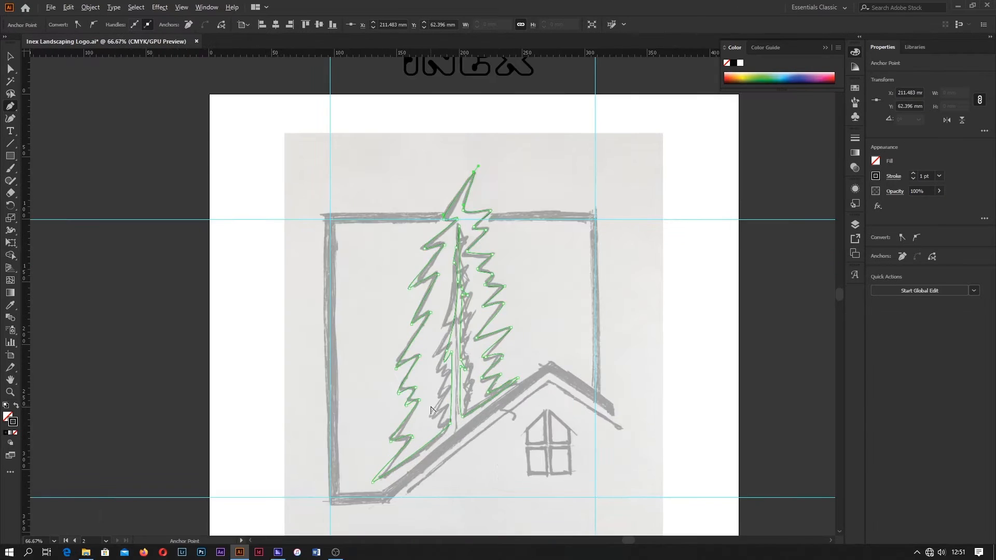
left_click(10, 56)
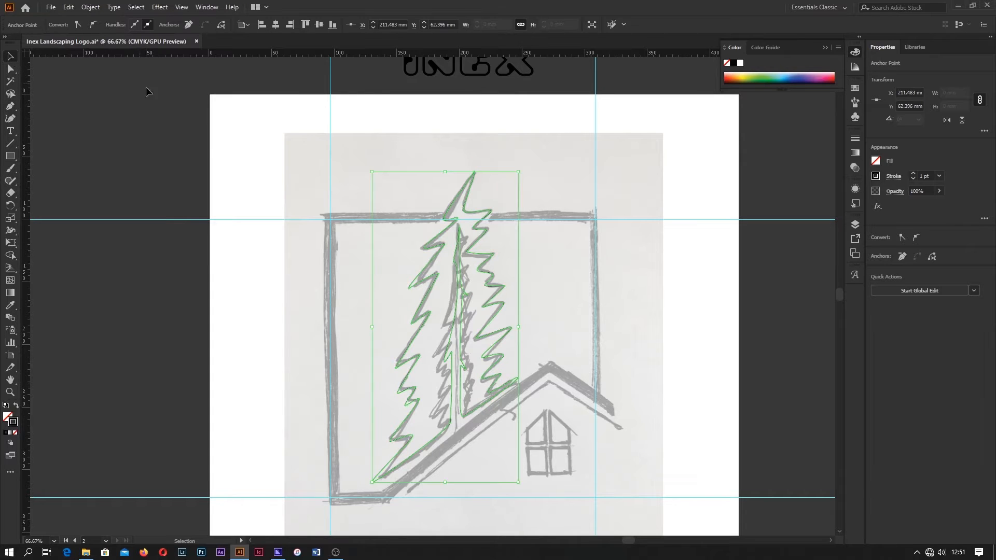
left_click(379, 341)
key("space")
left_click_drag(376, 383, 369, 320)
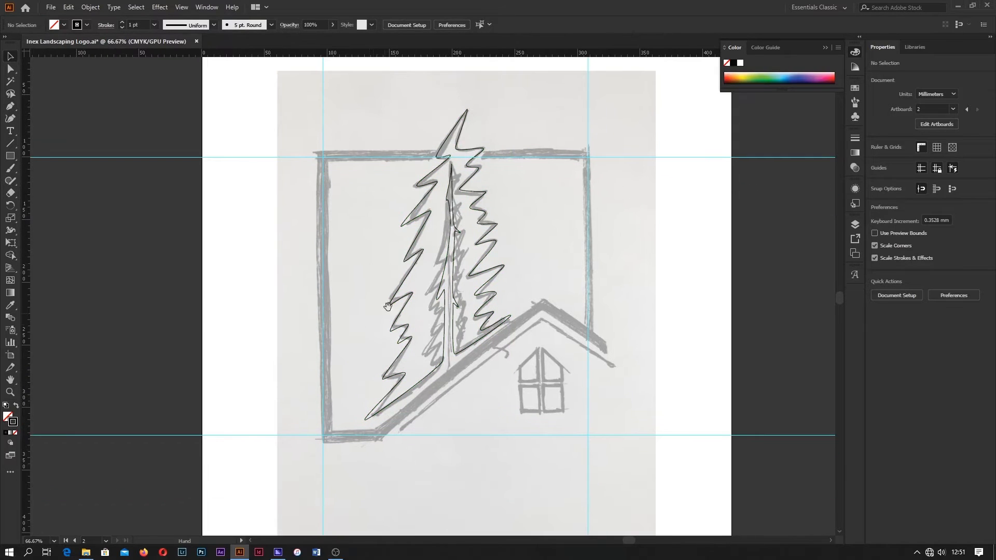
left_click(400, 288)
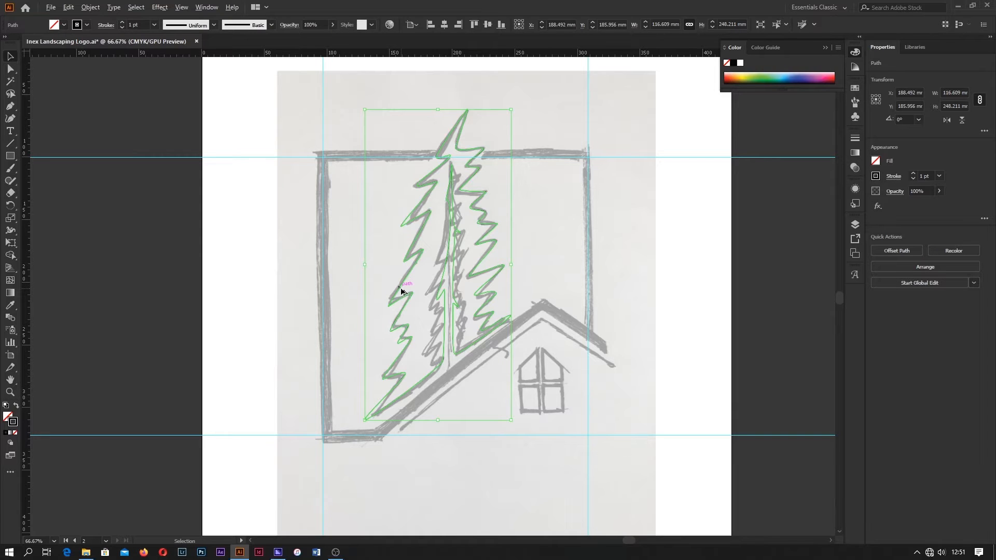
scroll(401, 288, "up", 1)
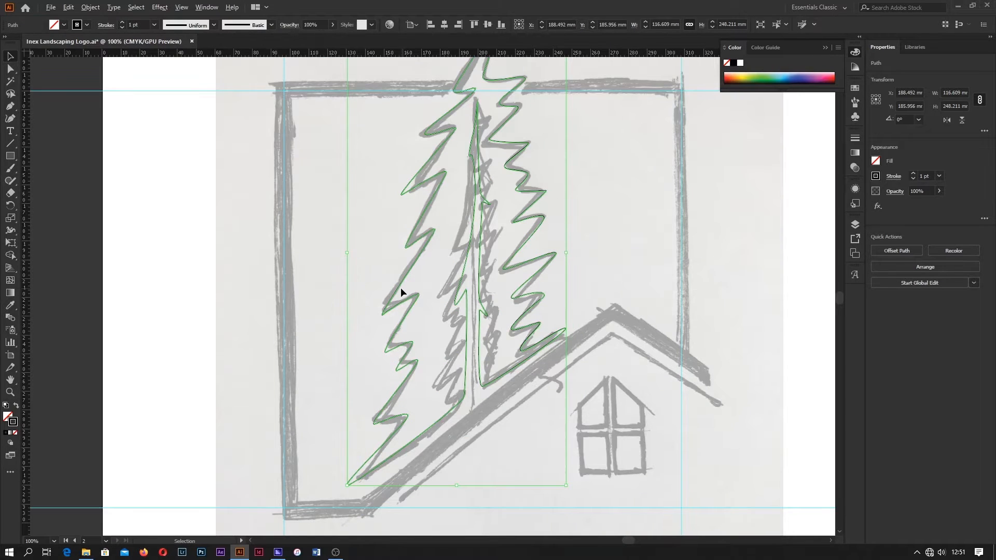
scroll(401, 288, "down", 1)
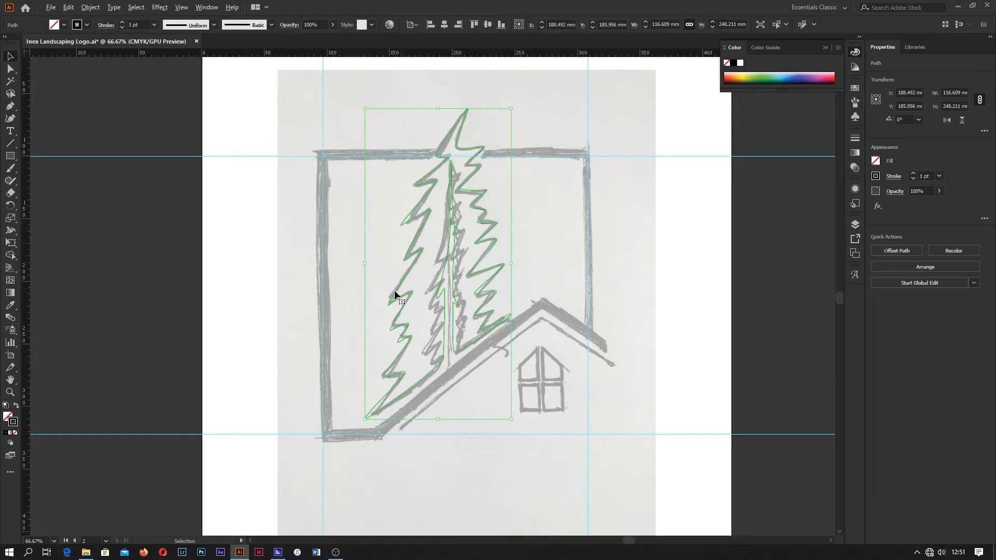
left_click(17, 406)
left_click(111, 345)
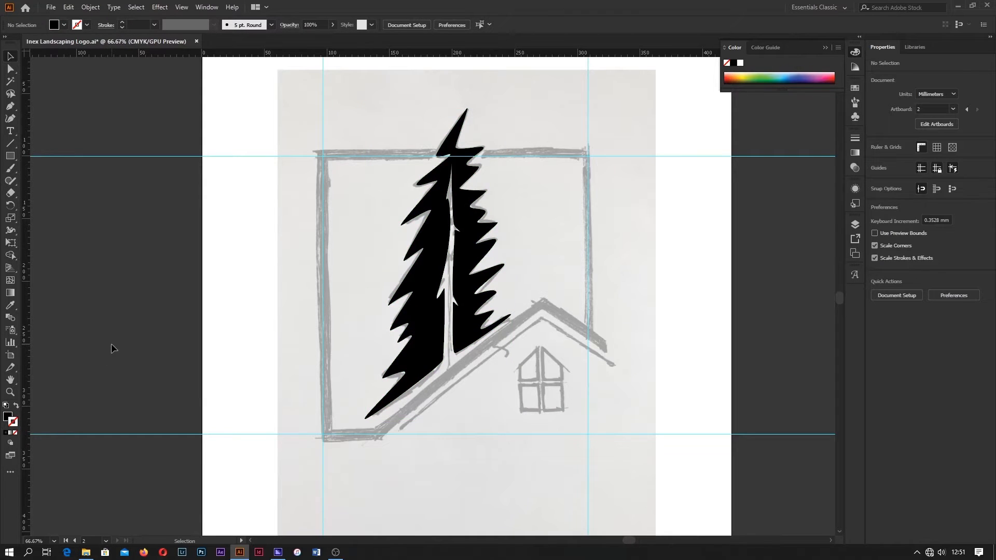
- Draw the frame path with the Pen tool along the guides, from left of the treetop around both left corners to the roof's lower end
left_click(11, 107)
scroll(437, 160, "up", 3)
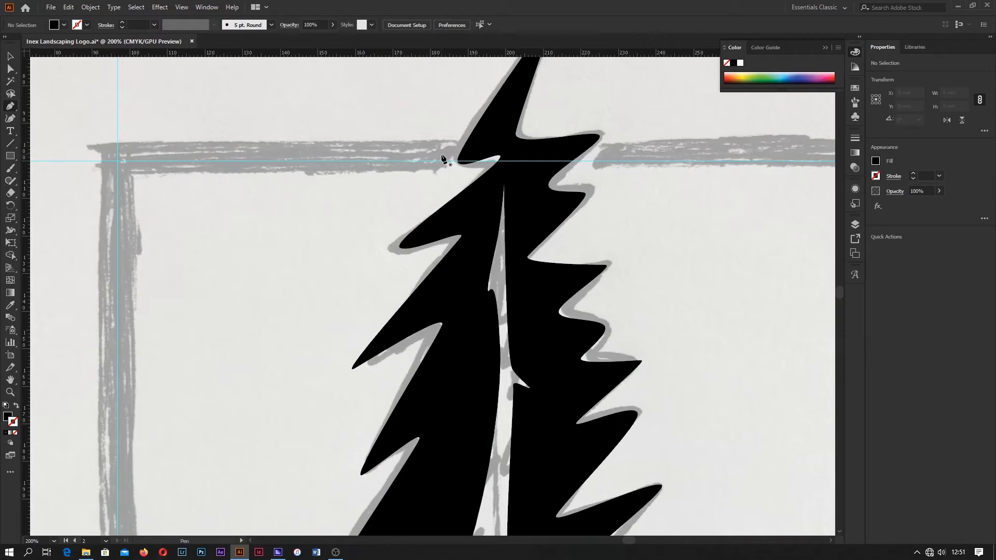
left_click(441, 160)
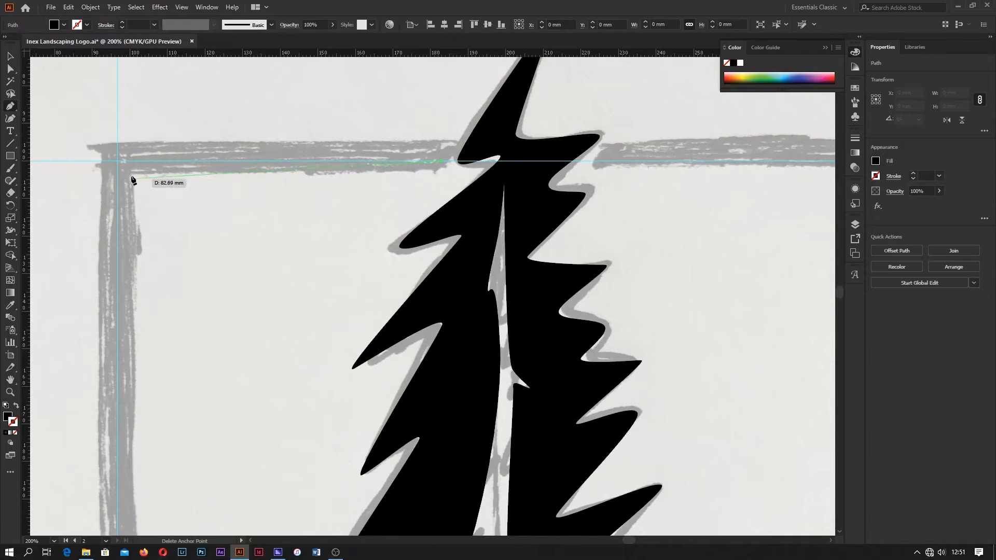
left_click(119, 161)
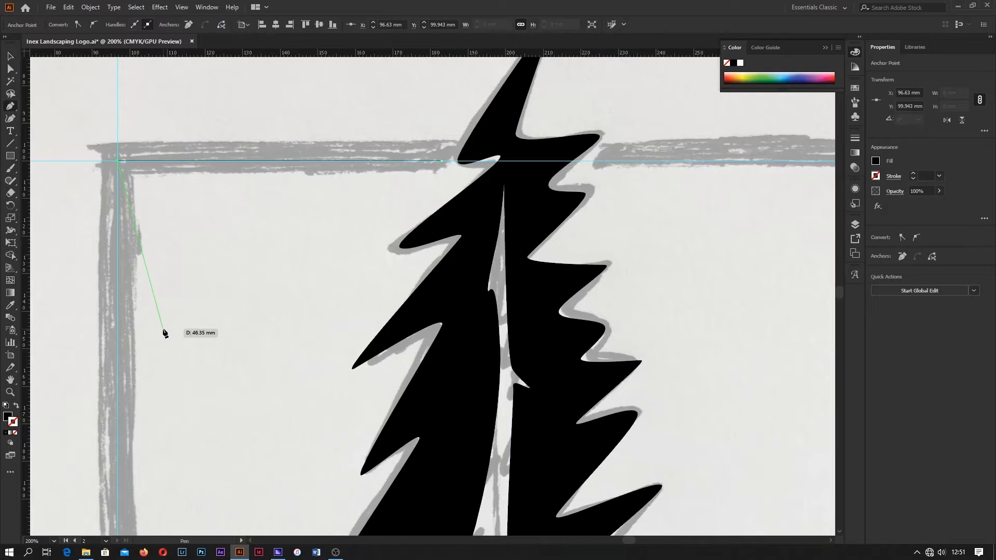
scroll(165, 330, "down", 1)
left_click_drag(165, 332, 205, 111)
left_click_drag(223, 349, 223, 149)
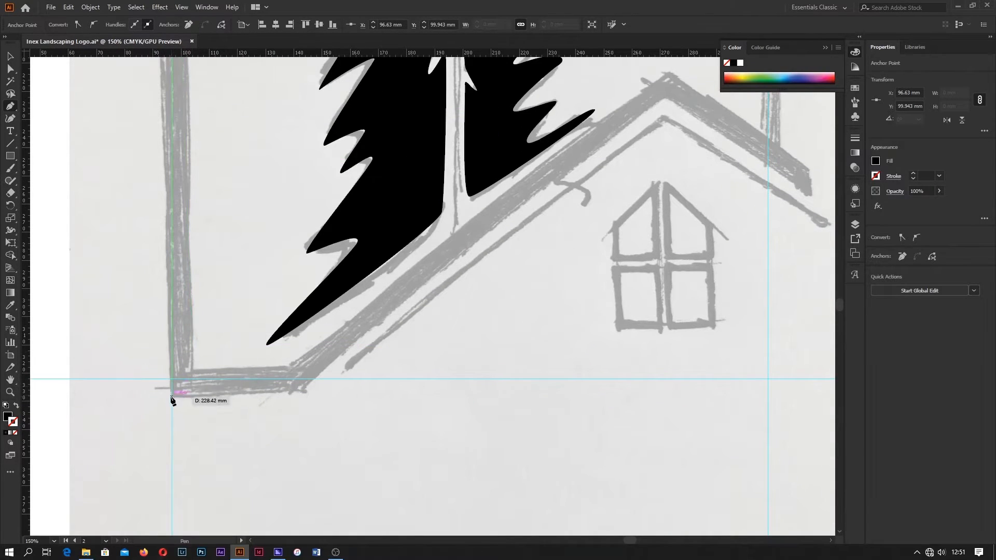
left_click(172, 379)
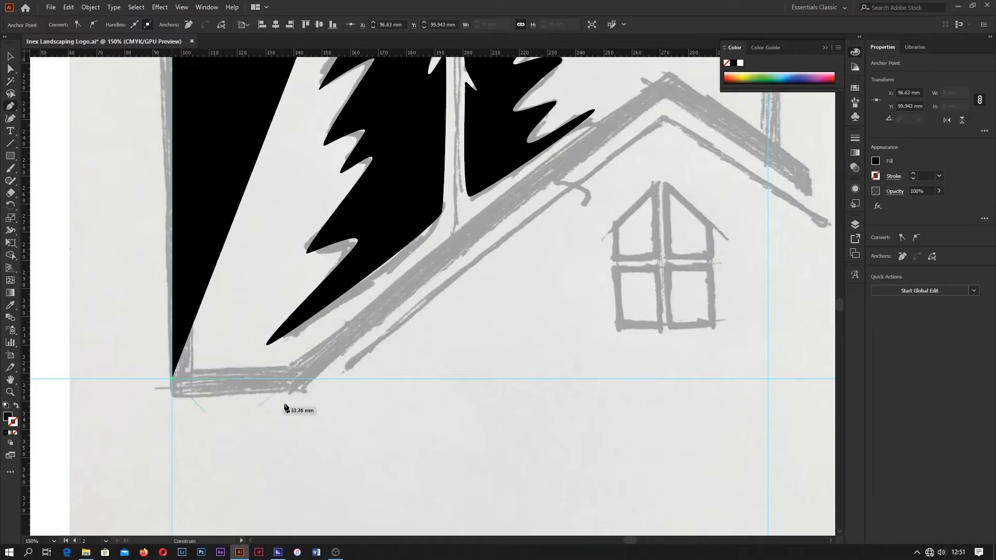
left_click(299, 379)
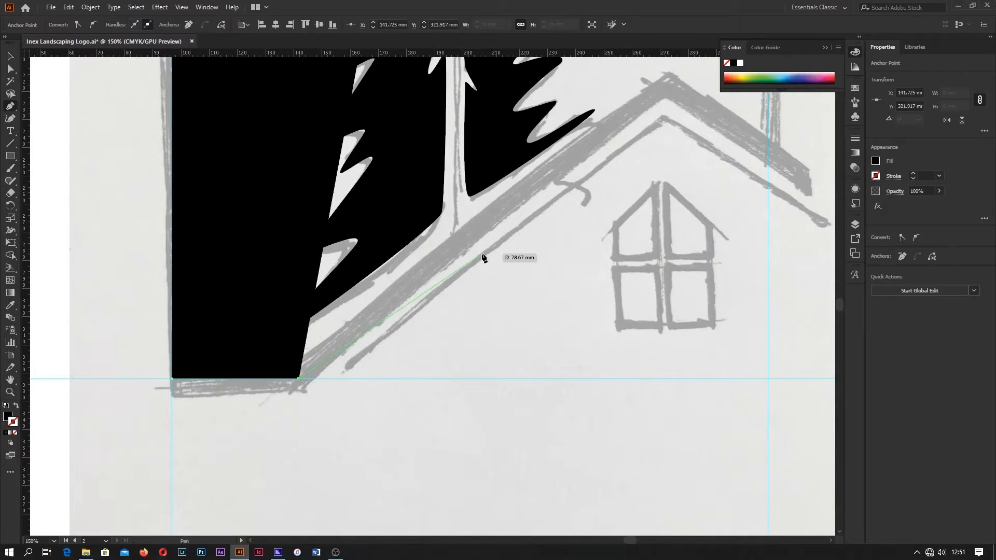
- Extend the frame path up the roof slope to the ridge and down to the right eave
left_click(669, 89)
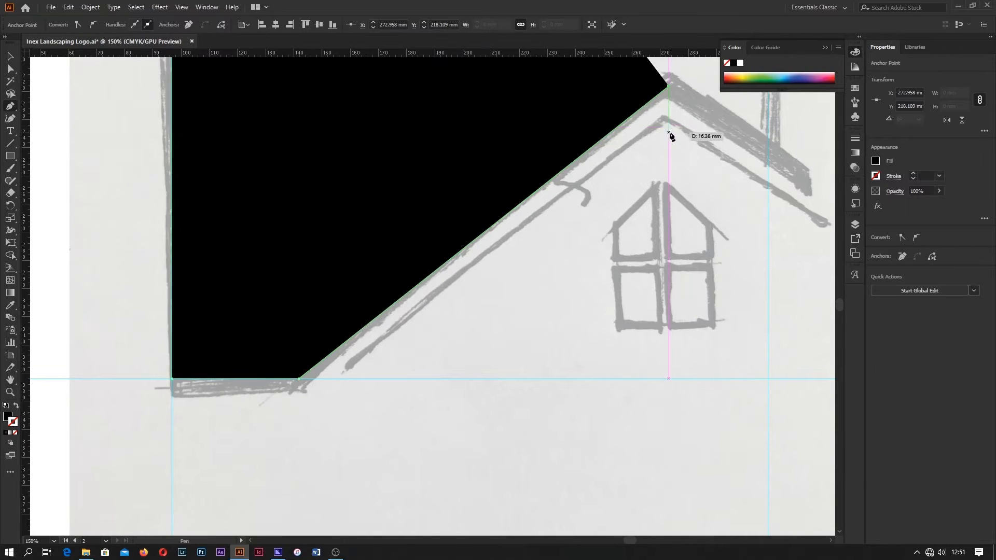
left_click_drag(663, 125, 379, 256)
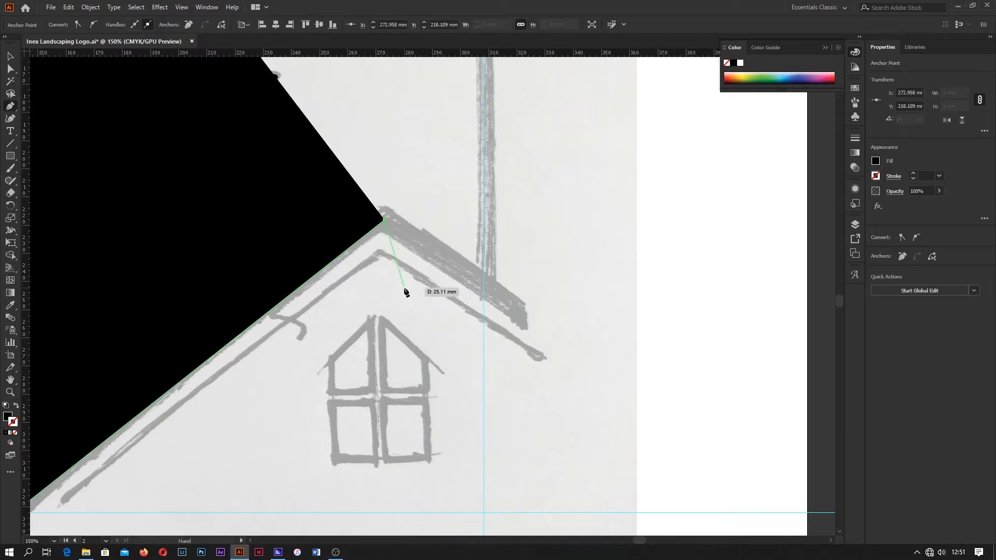
left_click(526, 316)
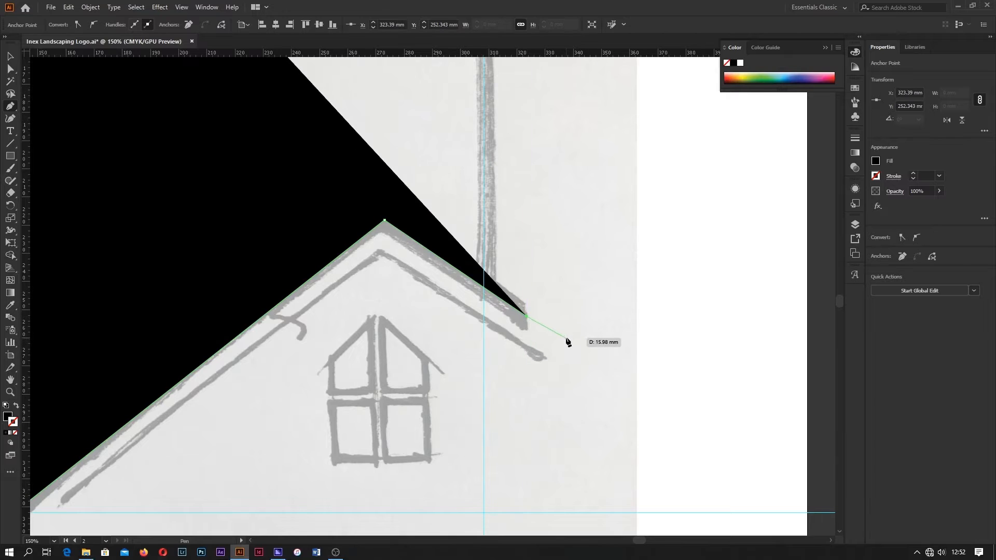
- Give the frame and roof path no fill and a black 23 pt stroke, and deselect it
left_click(17, 408)
scroll(515, 247, "down", 2)
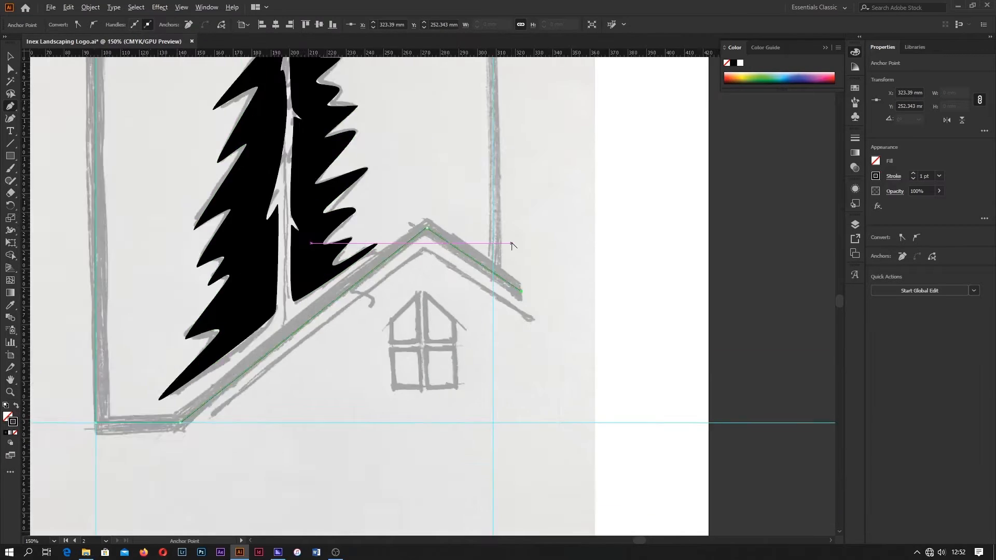
left_click_drag(441, 234, 483, 305)
key("v")
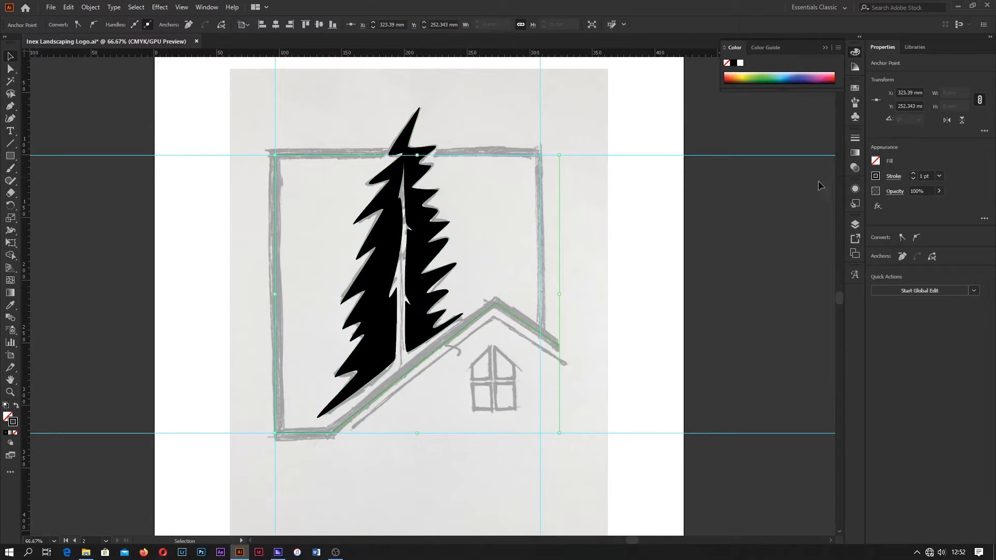
left_click_drag(914, 174, 914, 174)
left_click(683, 124)
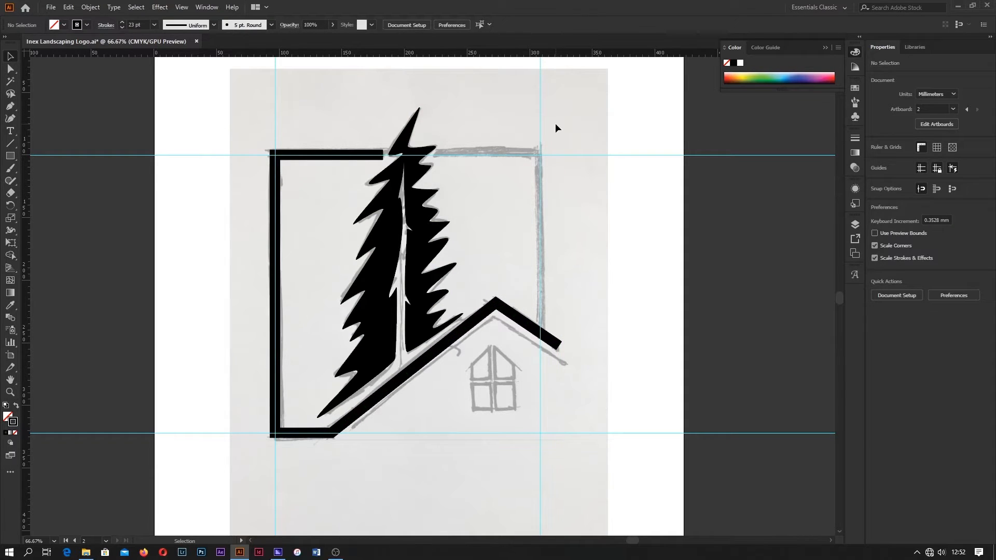
- Save the file, and draw the frame's remaining part along the guides from right of the treetop around the corner down to the roof
key("a")
left_click(9, 109)
key("ctrl+s")
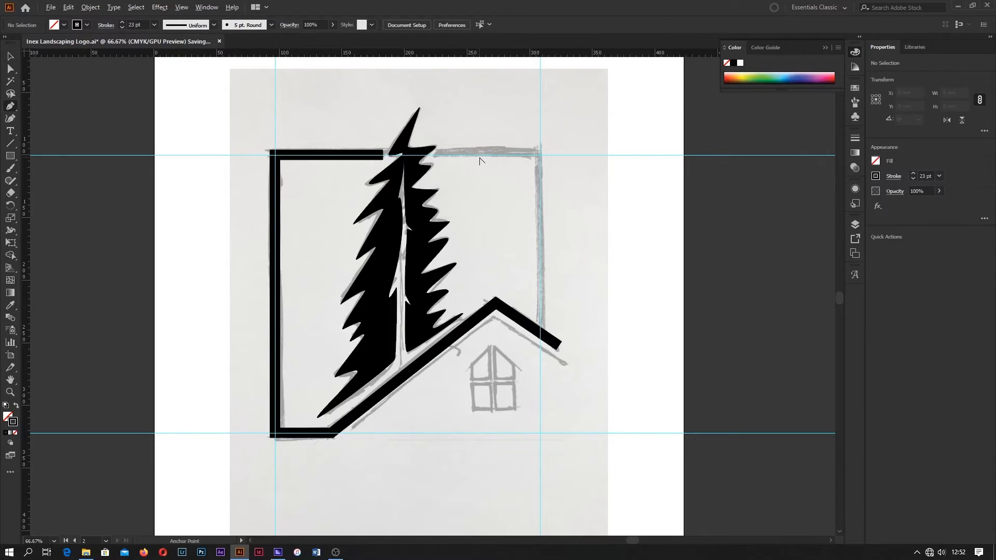
scroll(480, 160, "up", 1)
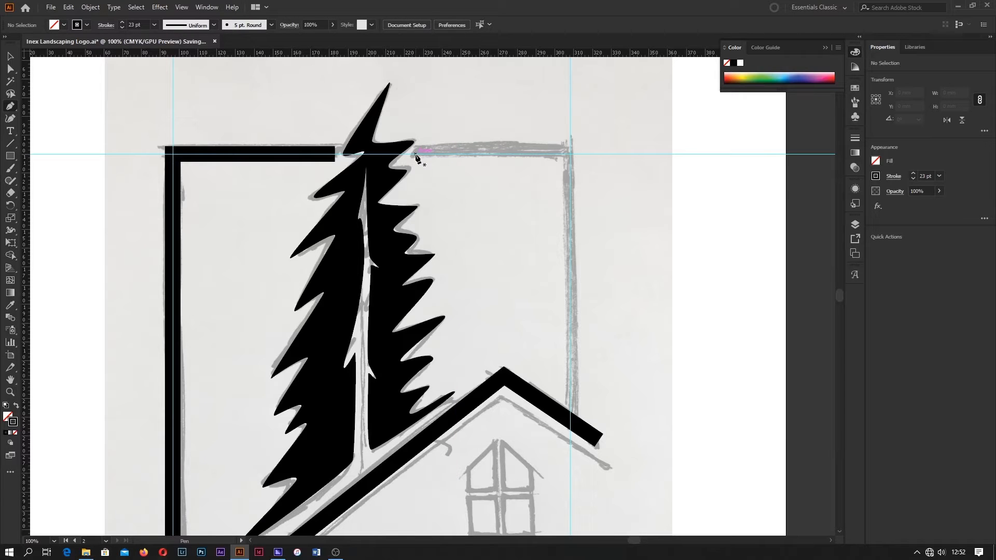
left_click(416, 154)
left_click(571, 154, "shift")
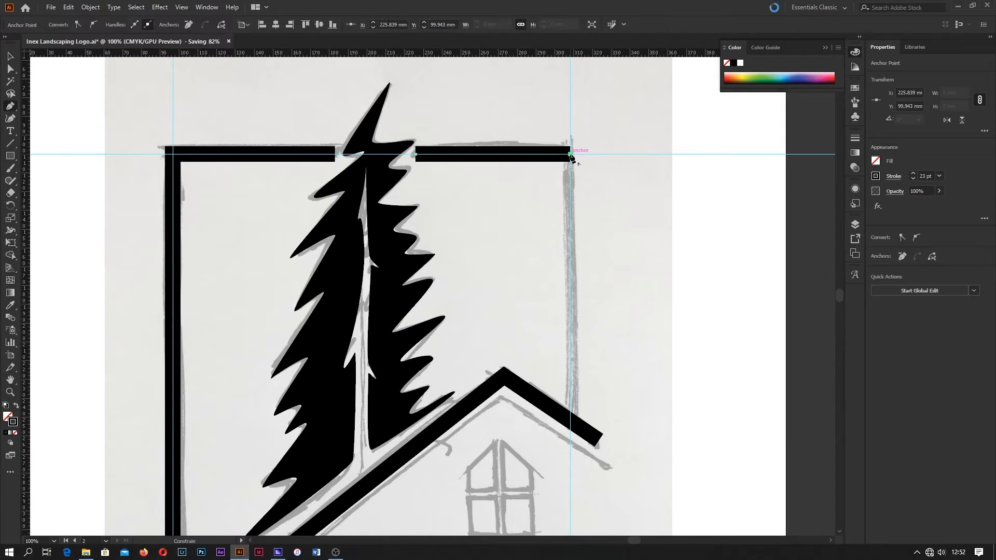
left_click(570, 403)
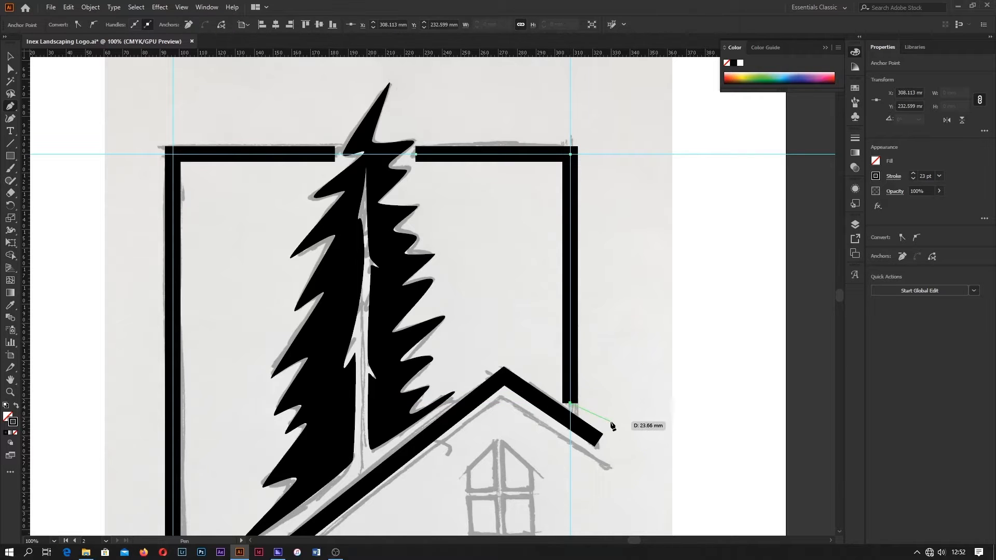
key("v")
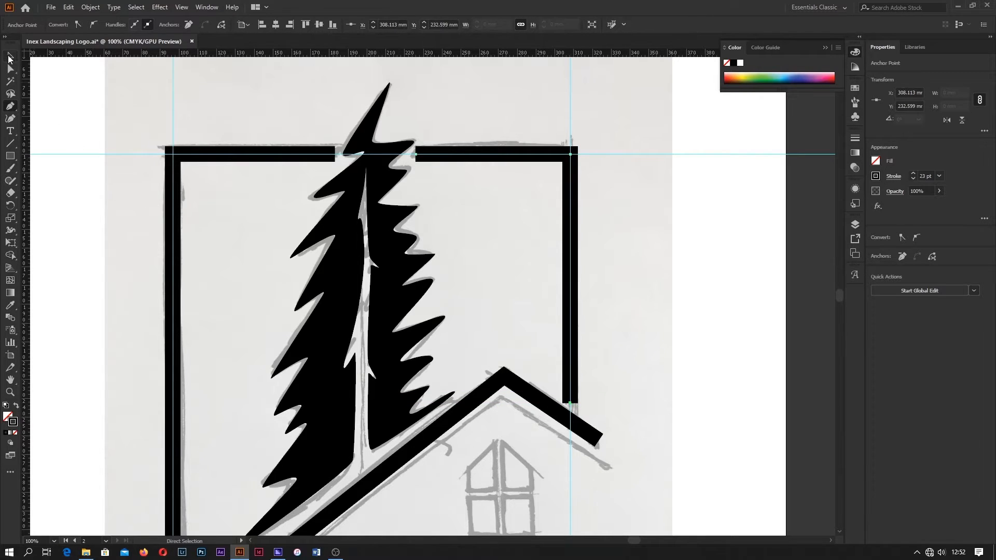
left_click(202, 107)
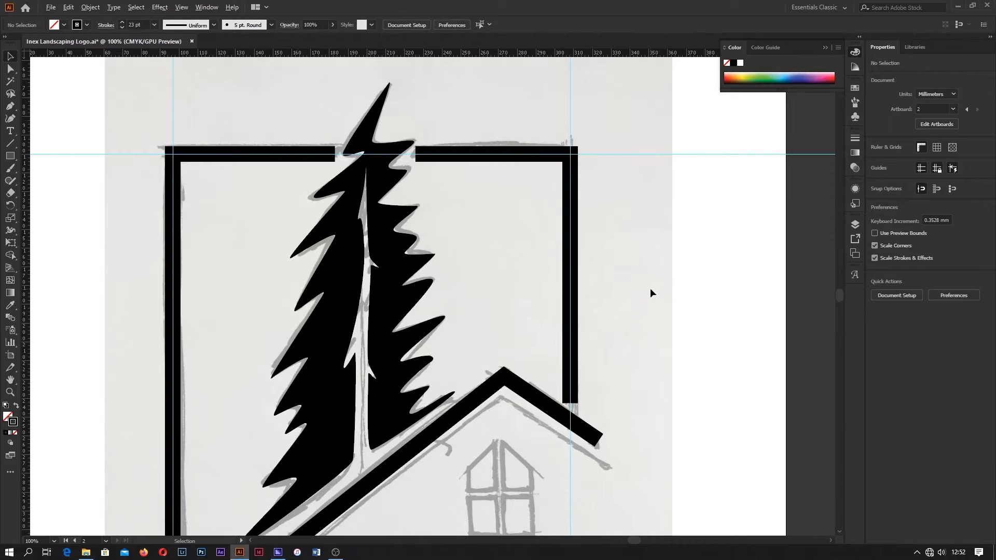
scroll(651, 289, "down", 1)
scroll(559, 441, "up", 1)
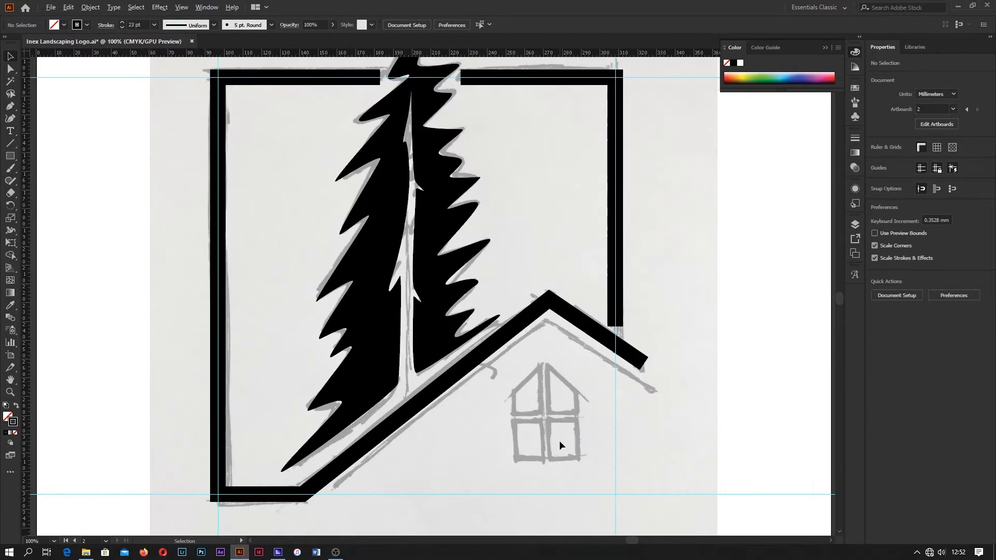
- Duplicate the frame and roof path just below the original and set the copy's stroke to 7 pt
left_click_drag(559, 439, 511, 325)
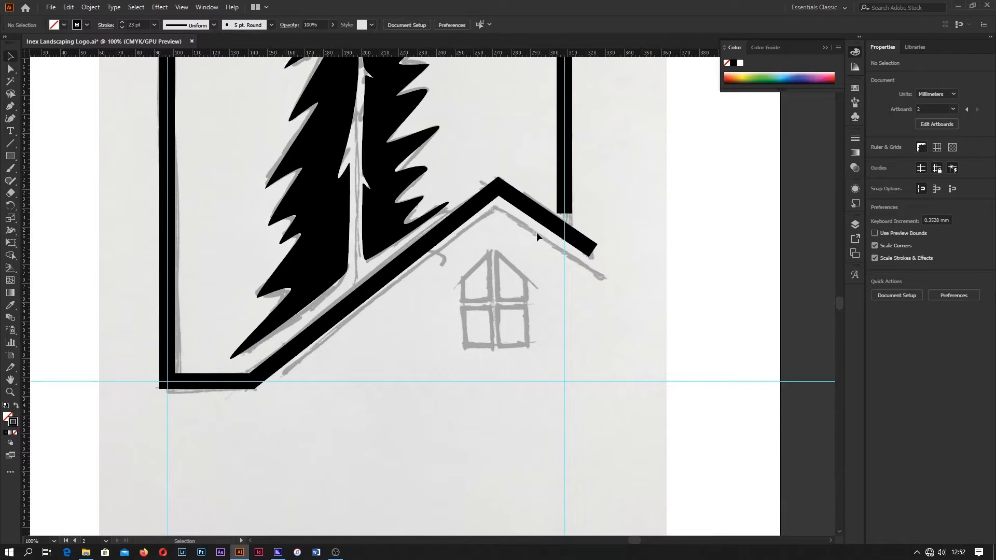
left_click(533, 210)
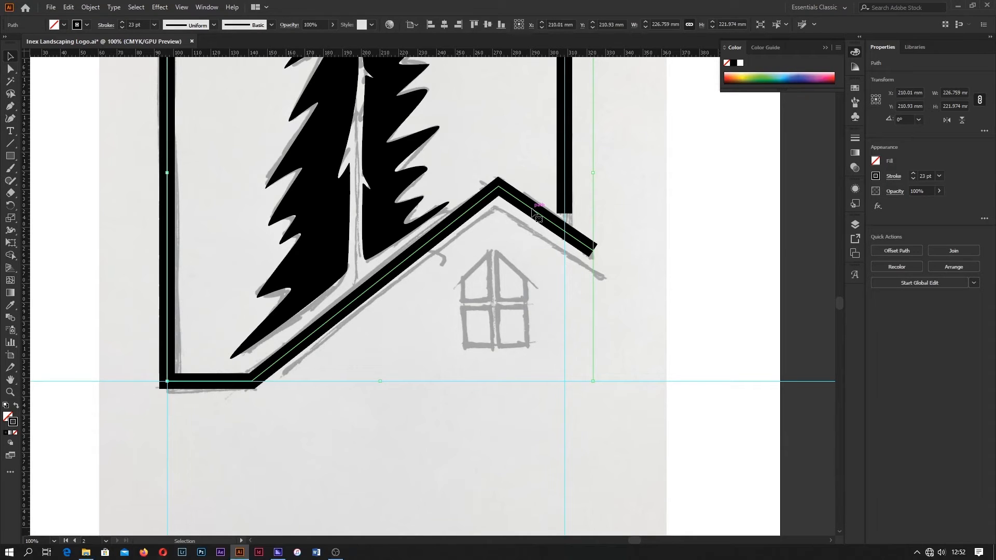
left_click_drag(532, 210, 534, 234)
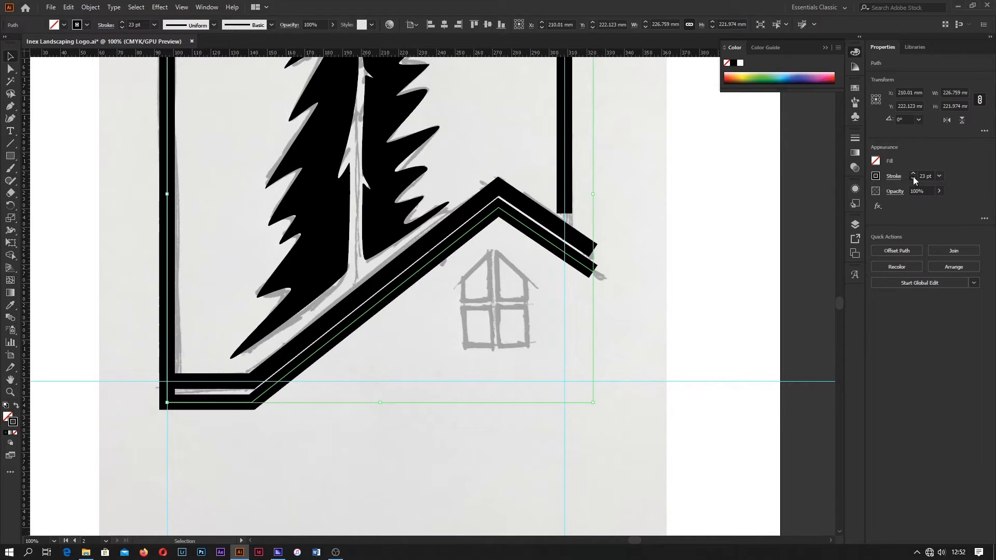
left_click_drag(913, 178, 913, 178)
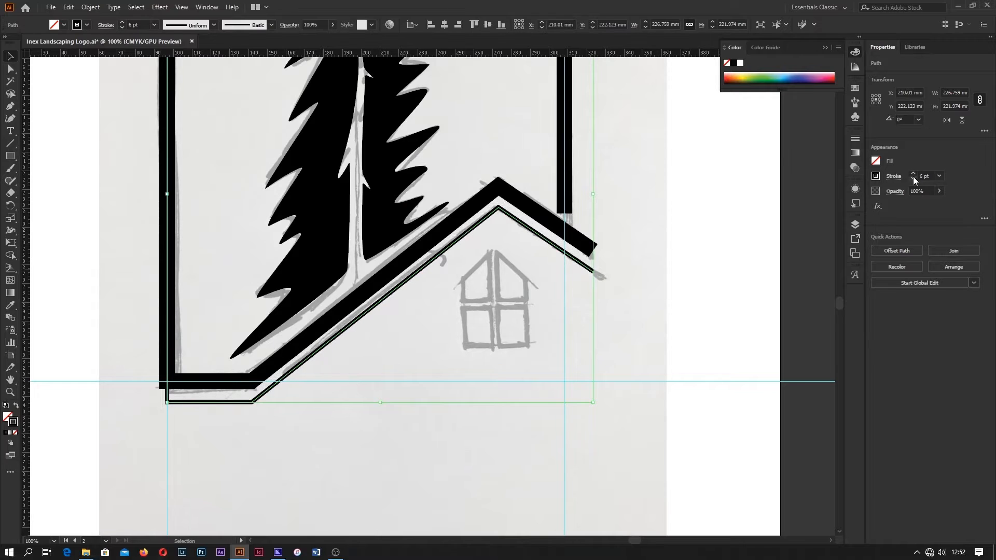
left_click(914, 178)
left_click(913, 174)
left_click(914, 174)
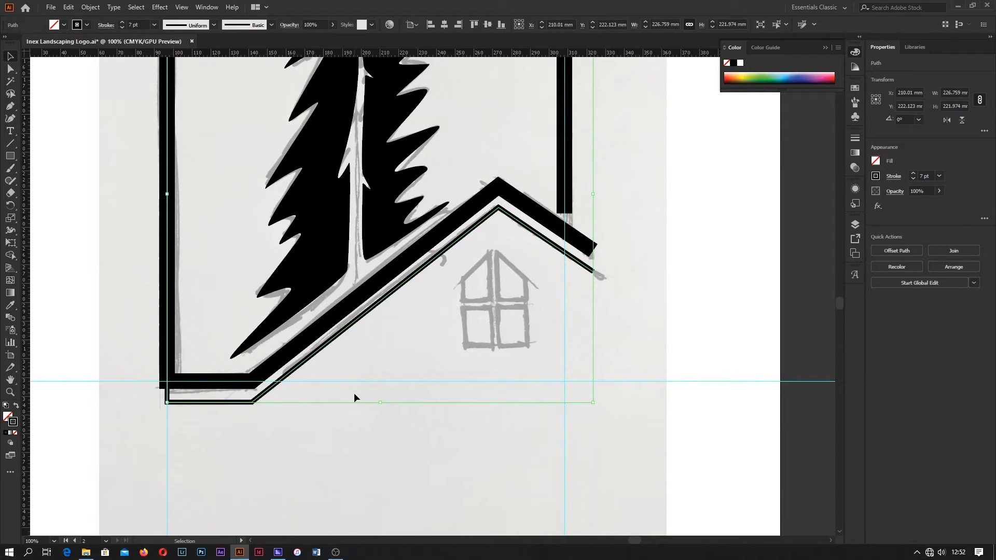
- Add an anchor point low on the thin copy's roof slope, delete its frame anchors to keep only the roof line, and deselect it
key("plus")
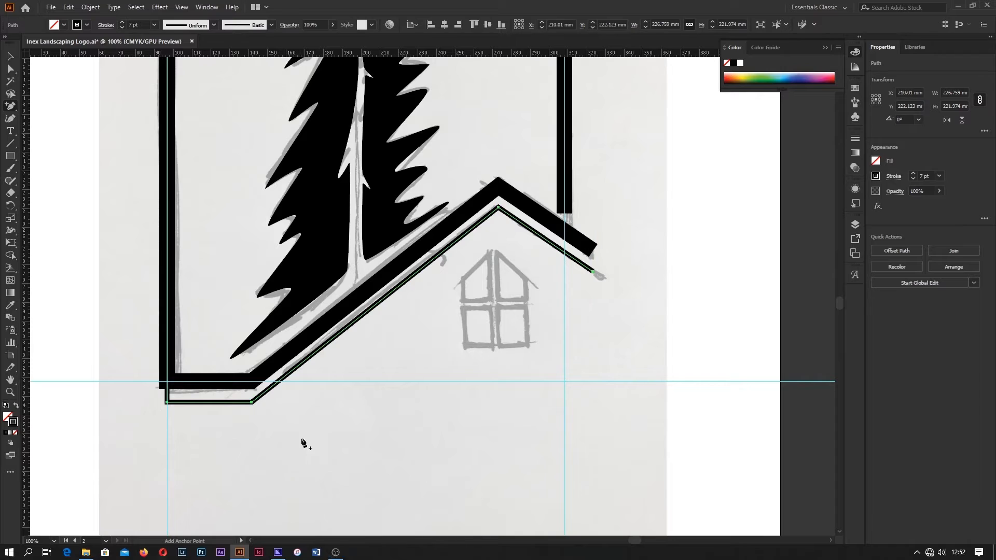
left_click(285, 376)
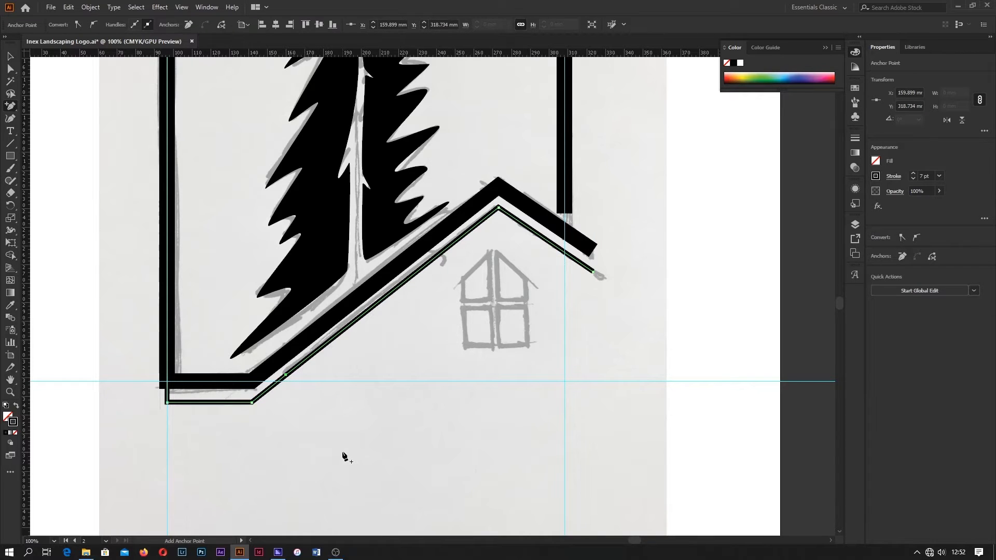
key("a")
left_click(253, 404)
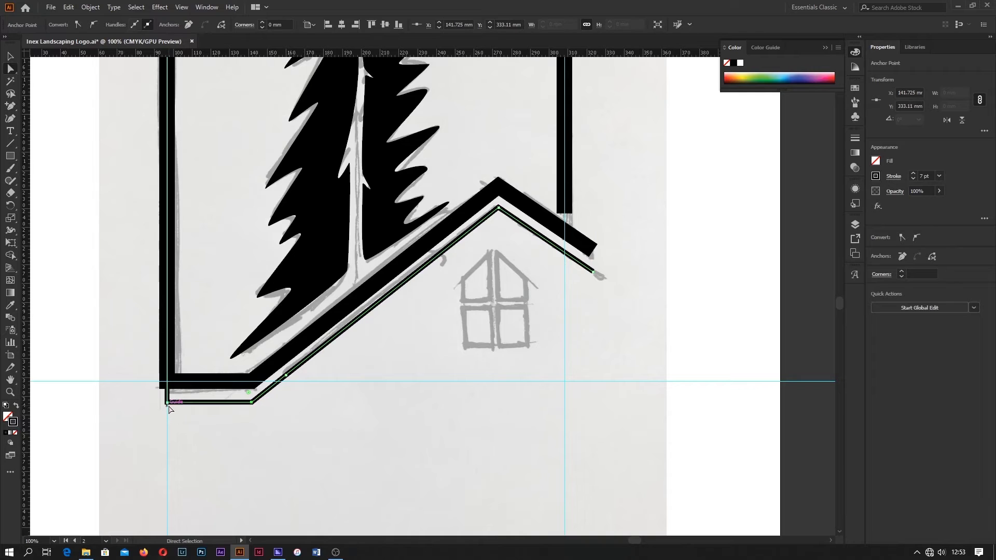
scroll(183, 413, "up", 5)
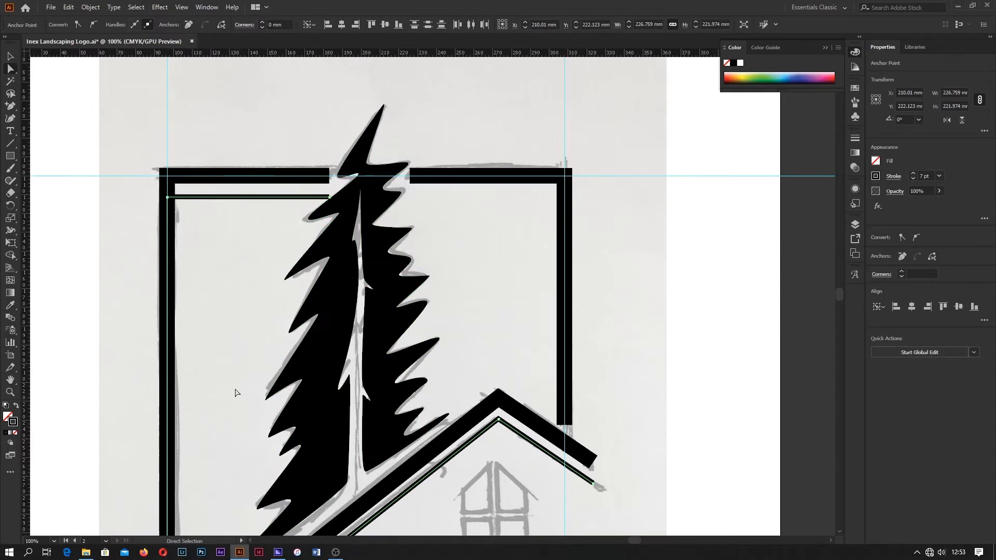
left_click(167, 198)
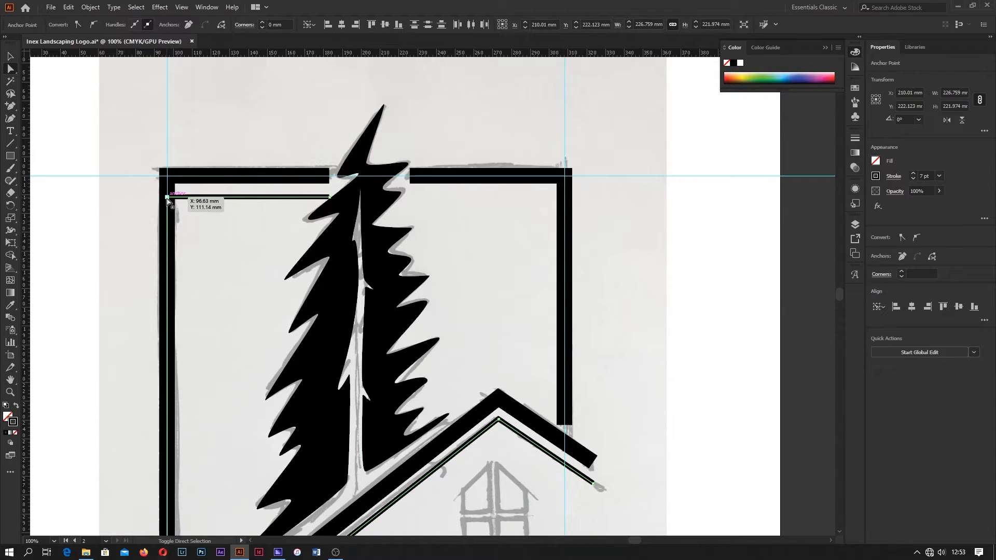
left_click(330, 198)
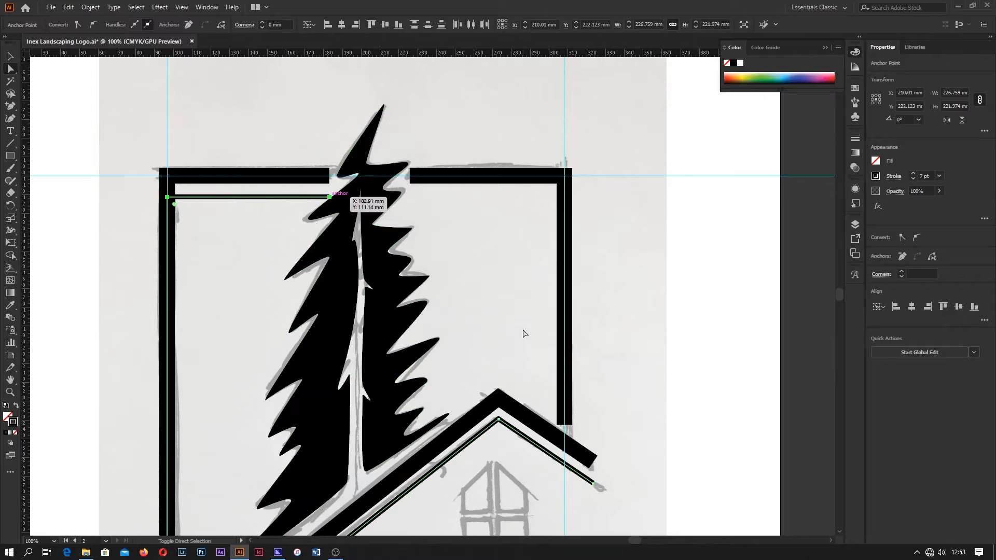
key("Delete")
scroll(391, 332, "down", 4)
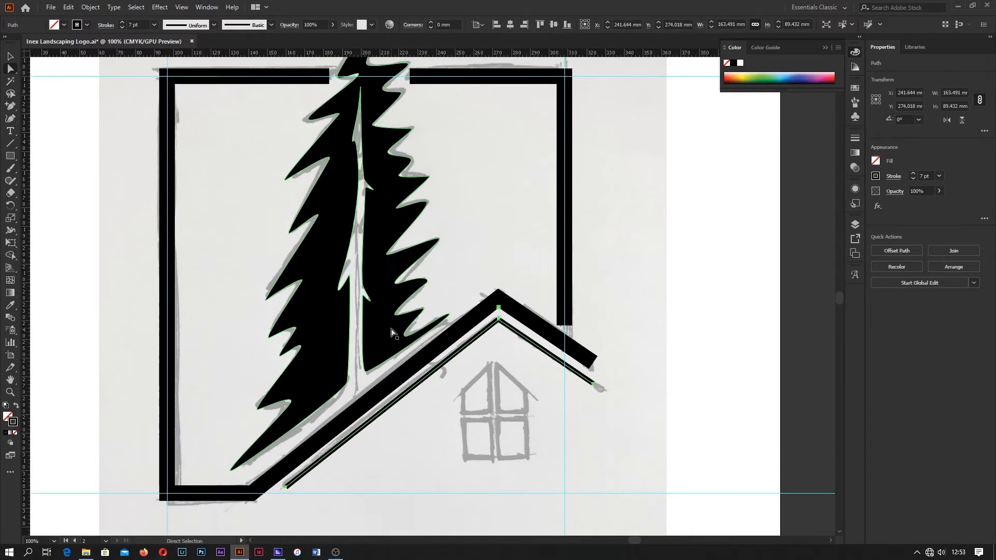
left_click(11, 57)
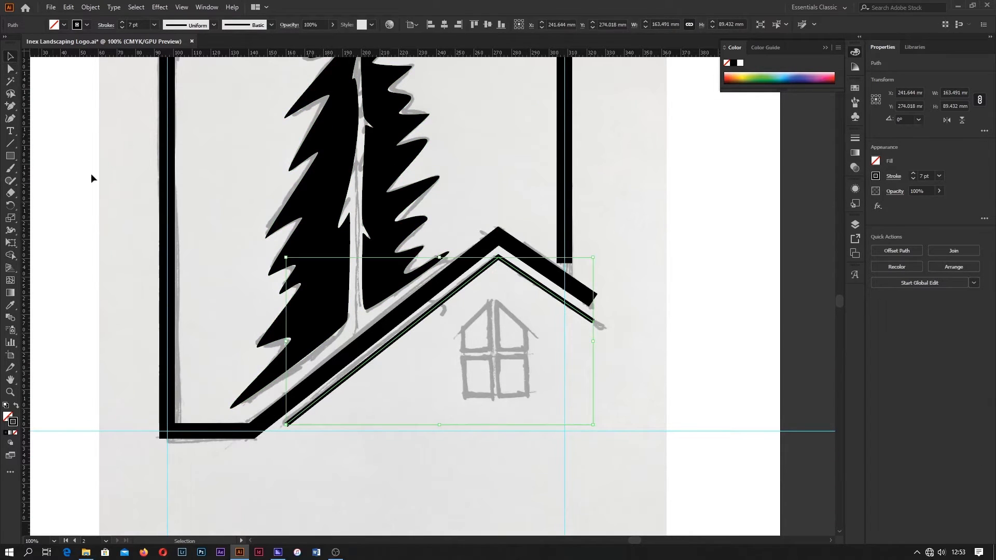
left_click(731, 281)
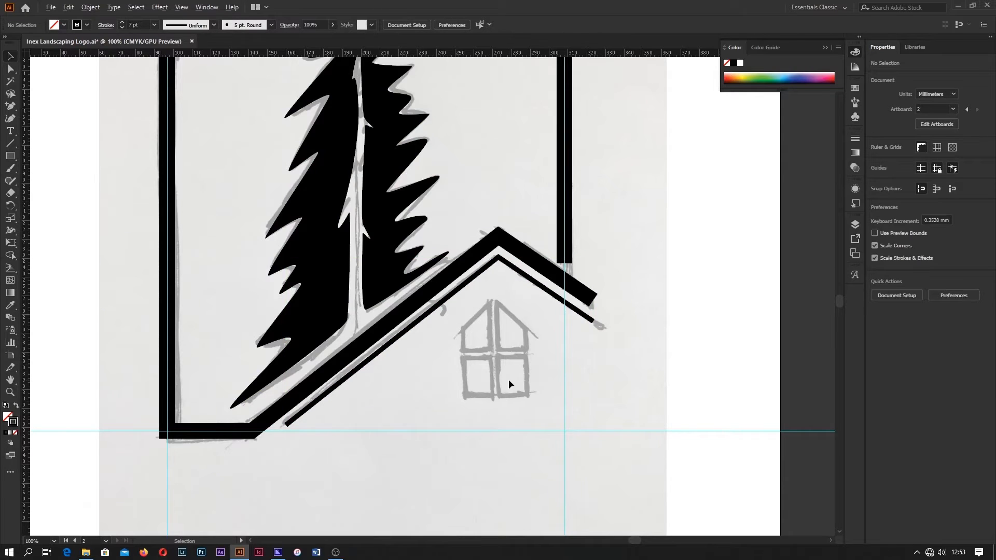
- Place vertical guides along both sides of the window's left panes and horizontal guides at the crossbar's two edges and the window's base
scroll(509, 379, "up", 2)
left_click_drag(26, 302, 416, 381)
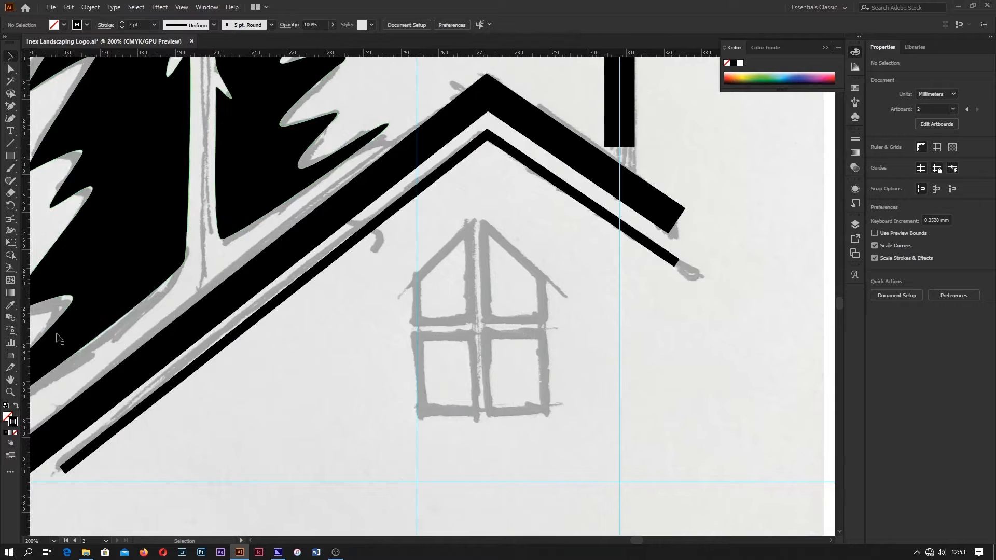
left_click_drag(27, 332, 472, 369)
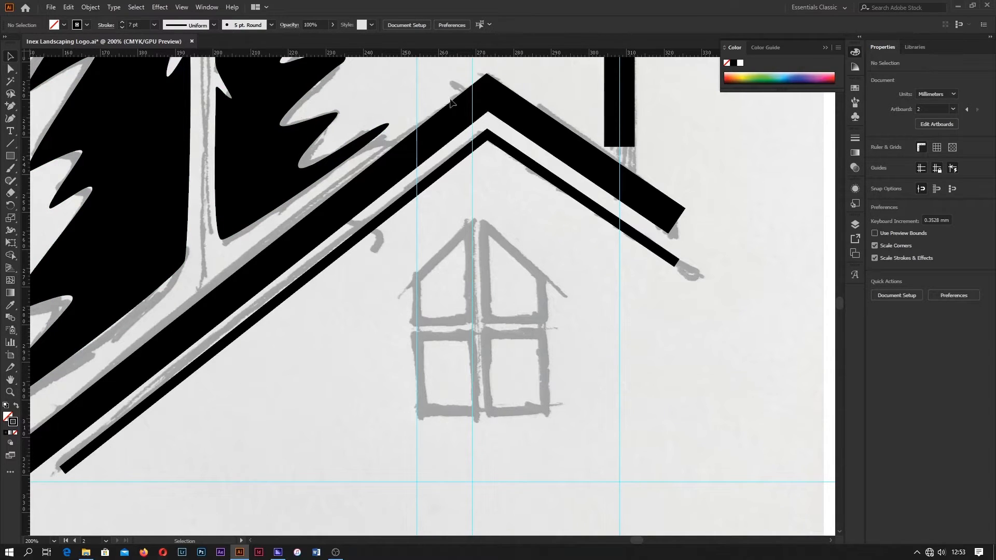
left_click_drag(453, 53, 469, 320)
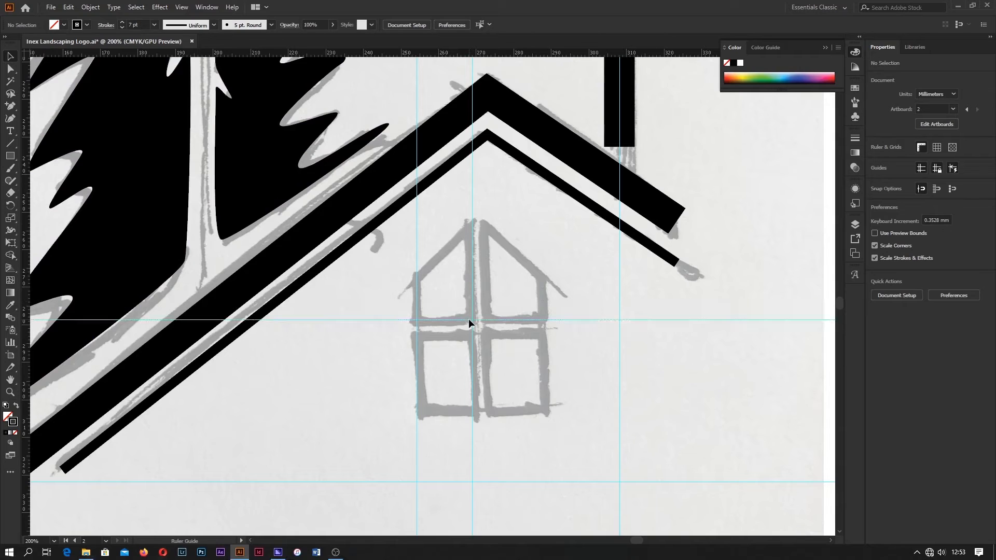
left_click_drag(457, 54, 468, 335)
left_click_drag(451, 58, 432, 409)
scroll(448, 369, "up", 1)
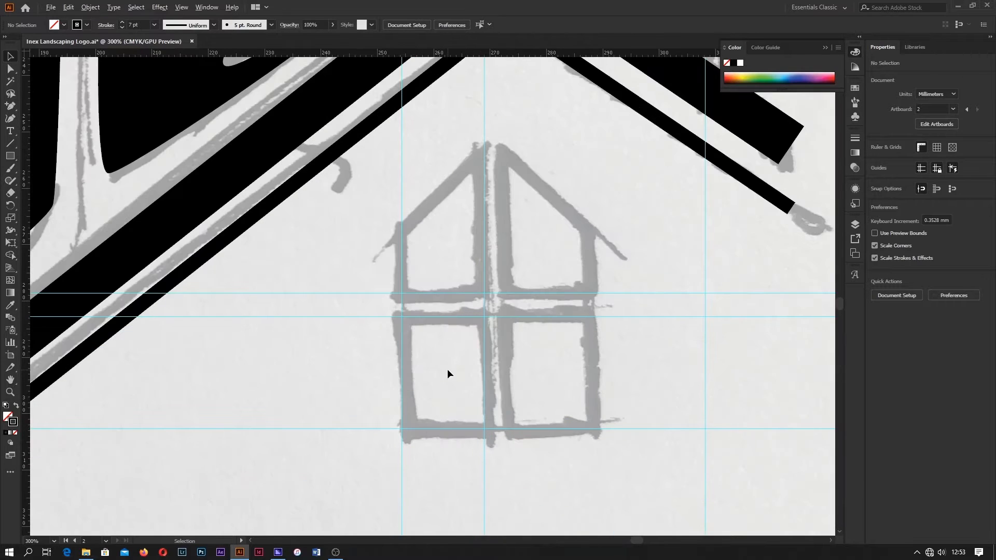
- Draw two rectangles between the guides for the left window panes, the upper about 14.6 by 27 mm, the lower about 14.6 by 19.9 mm
left_click(11, 155)
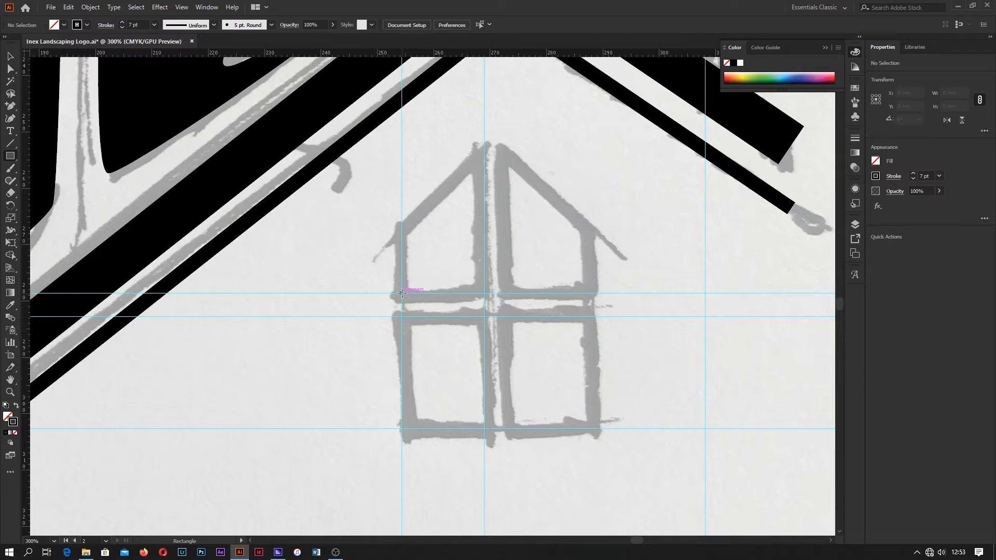
left_click_drag(402, 293, 483, 140)
left_click_drag(401, 317, 485, 429)
key("v")
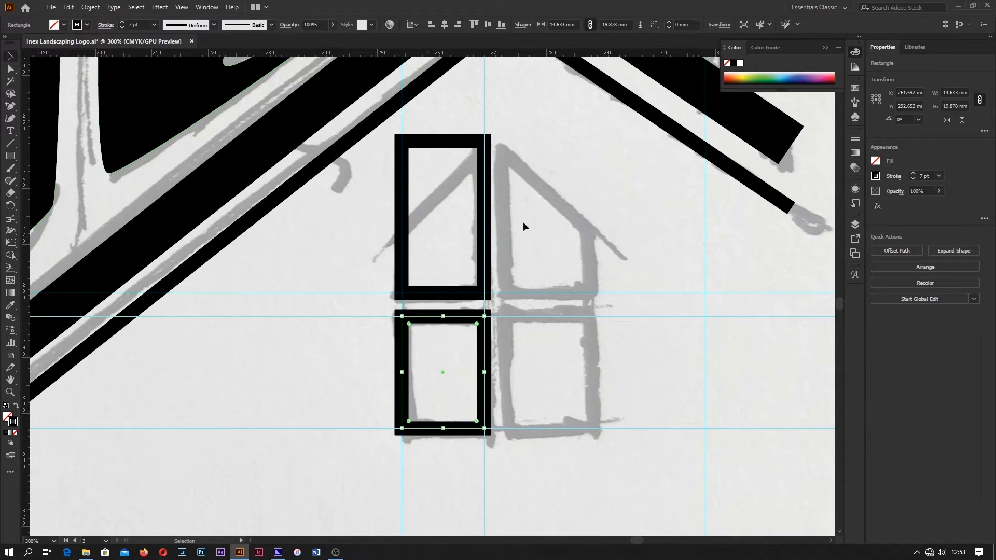
- Duplicate the thin roof line and place the copy diagonally across the upper-left pane, over the sketched window slope
left_click(363, 197)
left_click(377, 125)
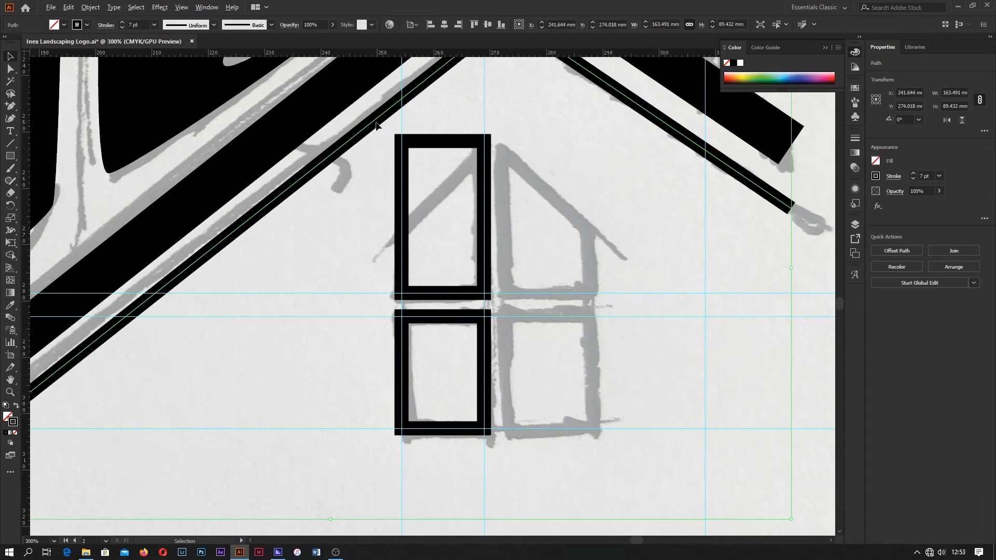
left_click_drag(377, 124, 469, 174)
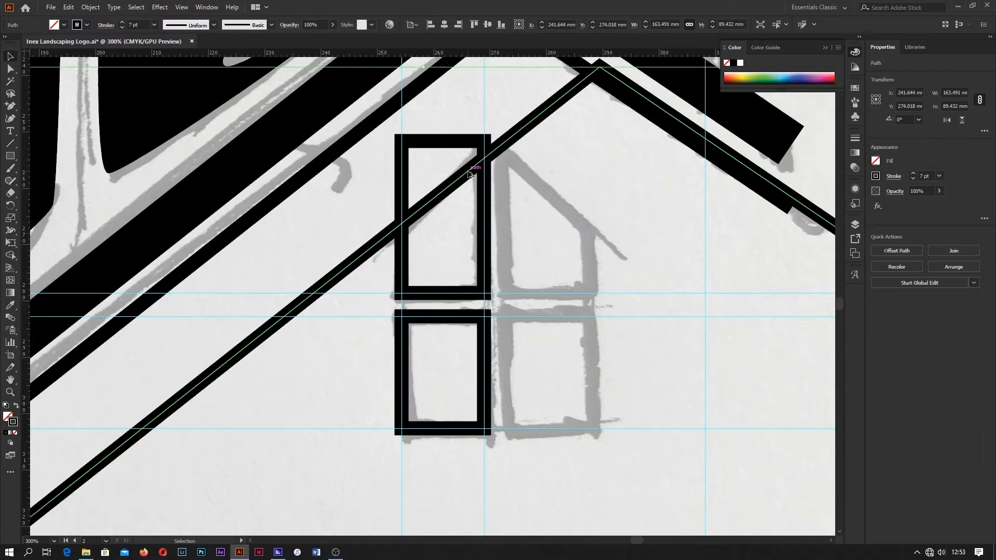
scroll(470, 174, "down", 1)
- Trim the roof line copy and the upper pane's corner above it with Shape Builder, leaving a sloped pane top
left_click(469, 153, "shift")
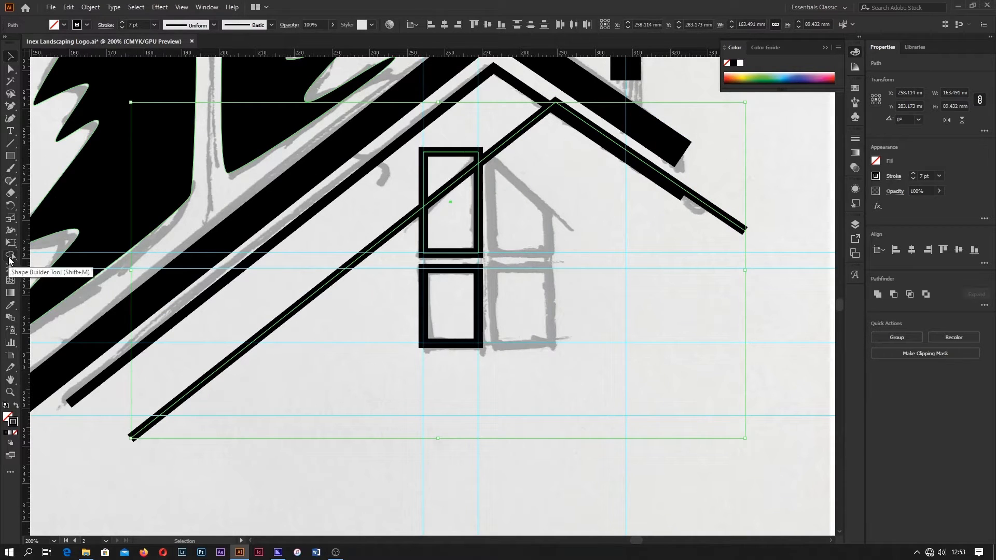
left_click(9, 257)
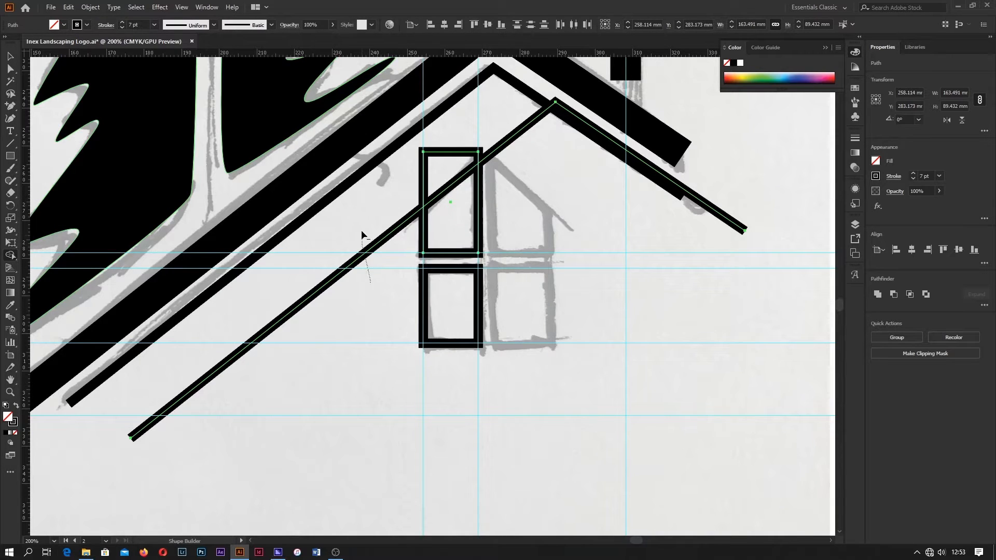
left_click(392, 230, "alt")
left_click(520, 133, "alt")
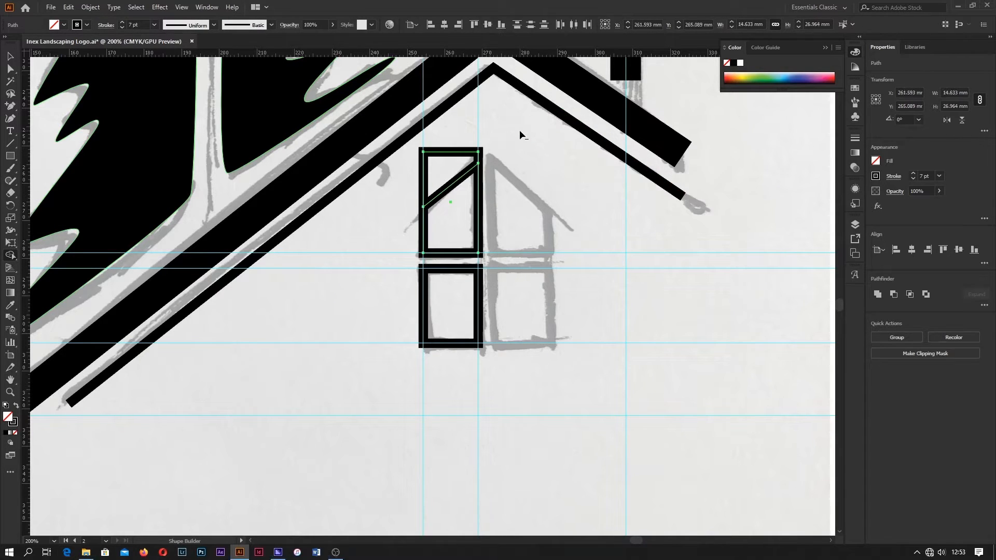
left_click(444, 170, "alt")
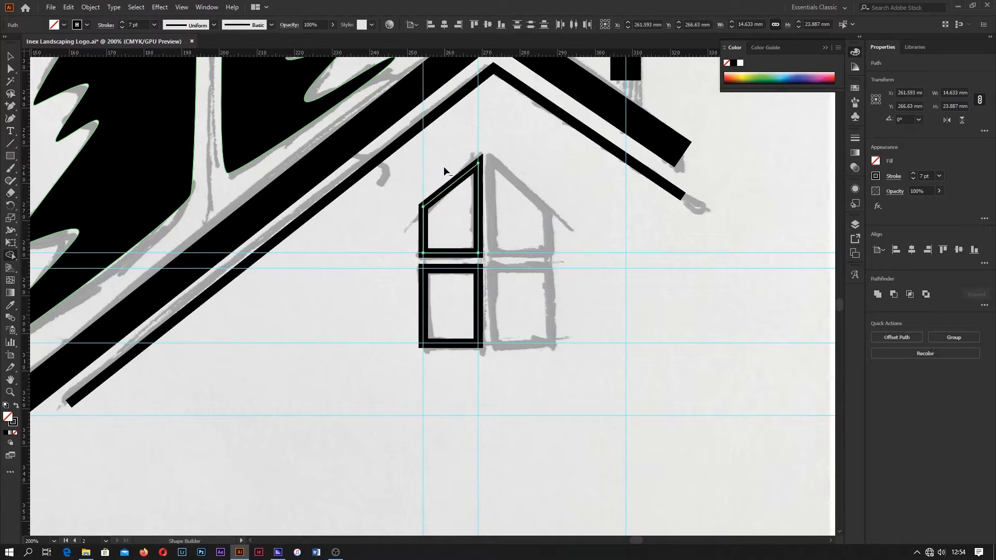
left_click(11, 56)
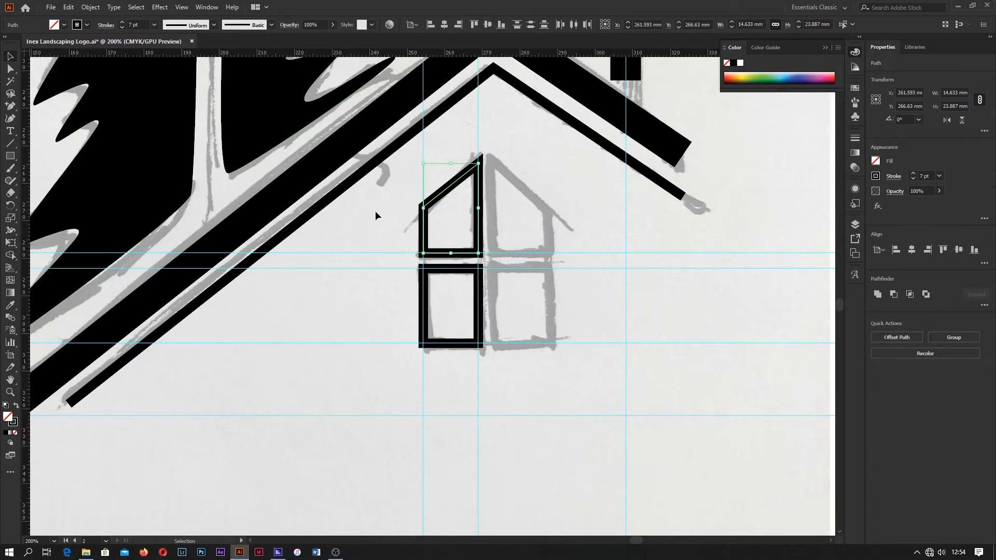
- Give both left window panes round stroke joins and deselect them
left_click(460, 267, "shift")
scroll(460, 270, "up", 1)
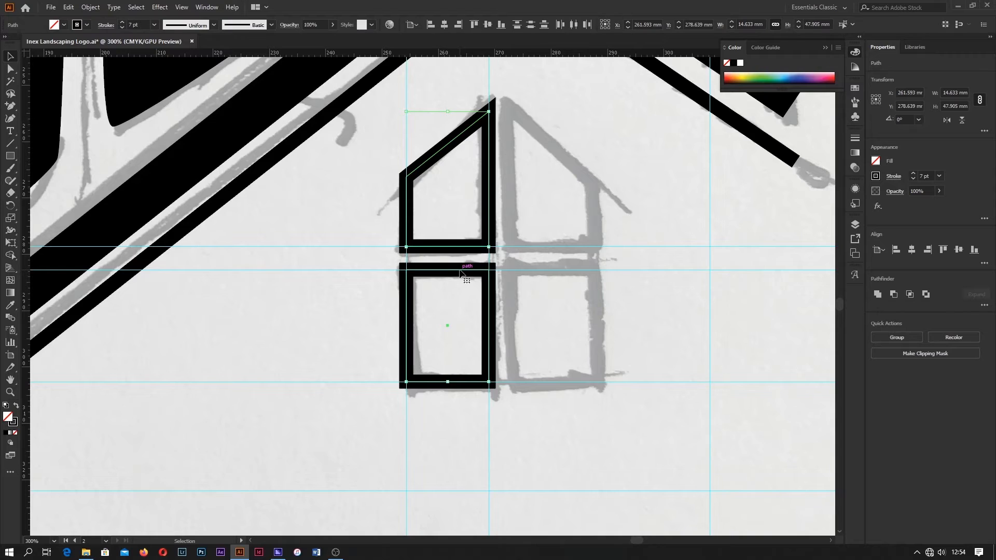
left_click(893, 176)
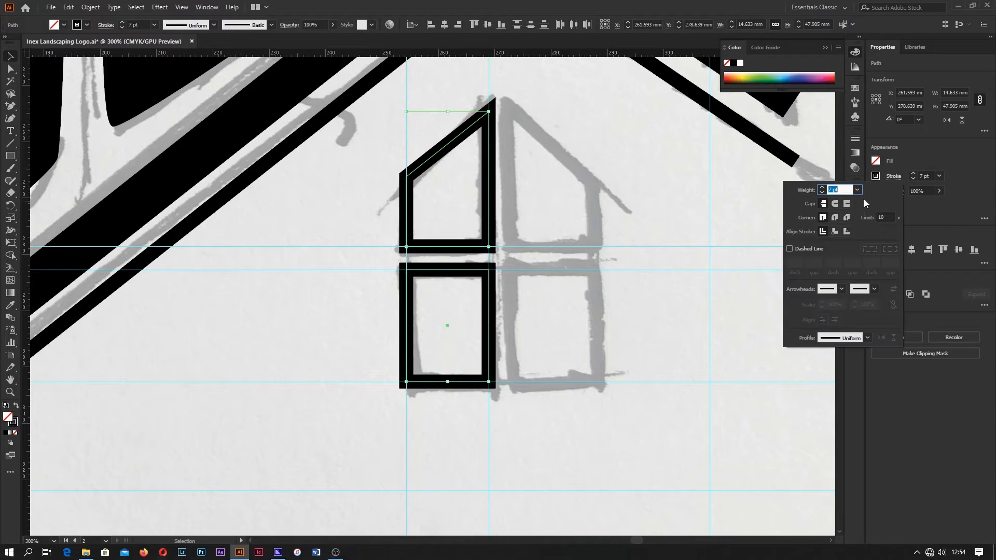
left_click(835, 217)
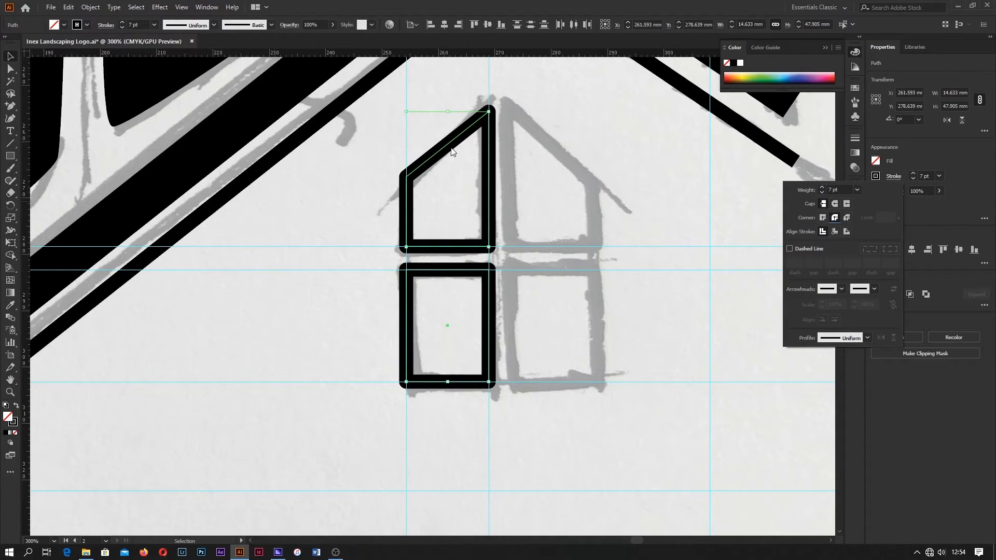
left_click(470, 174)
left_click(429, 96)
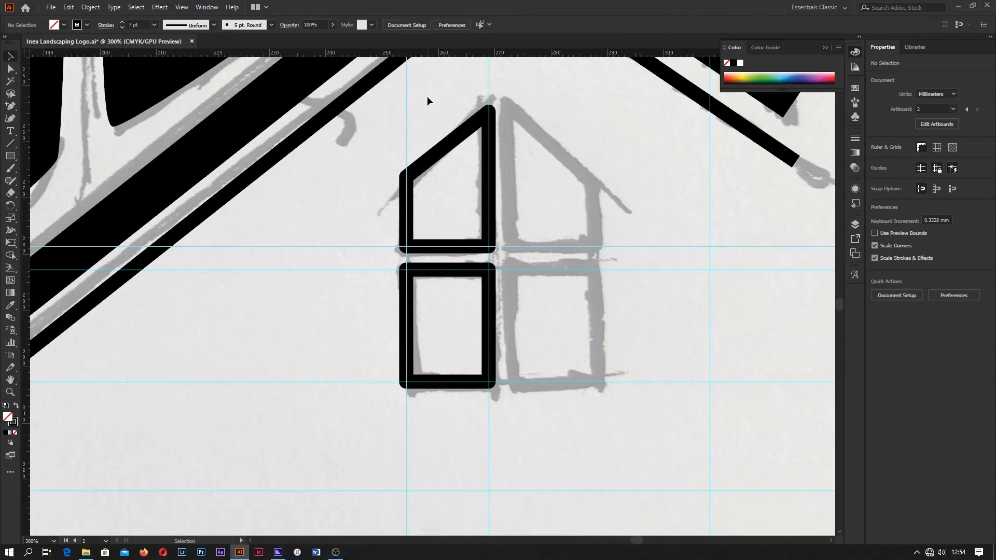
- Duplicate both left panes slightly to the right, mirror the copies left to right about their right edge to form the right panes, and deselect
left_click(443, 161)
left_click_drag(439, 154, 460, 157)
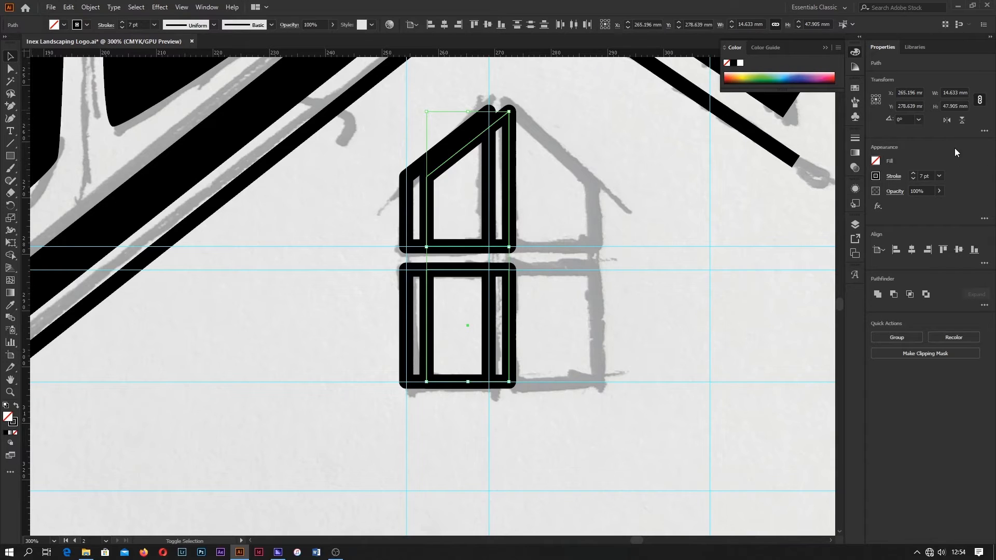
left_click(879, 100)
left_click(962, 121)
left_click(639, 204)
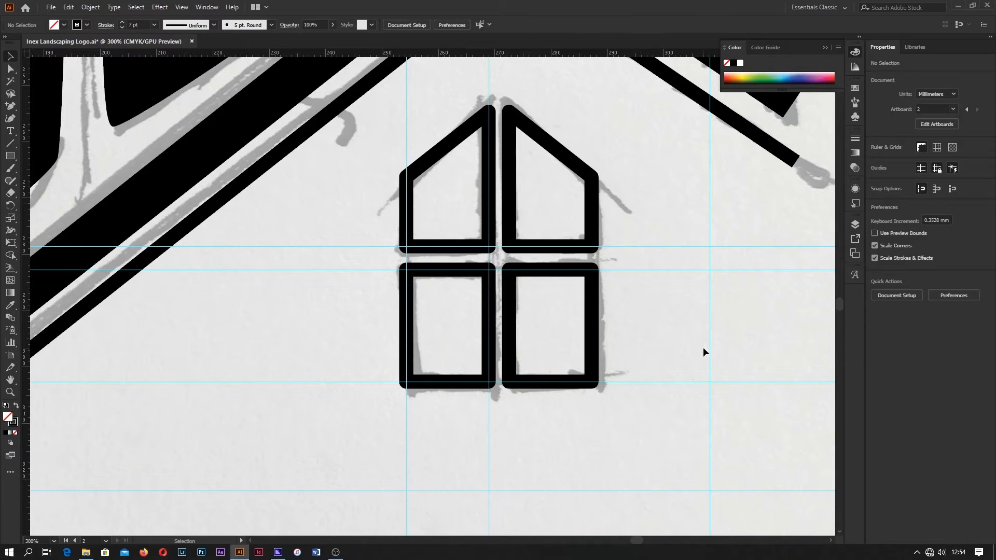
scroll(690, 315, "down", 1, "alt")
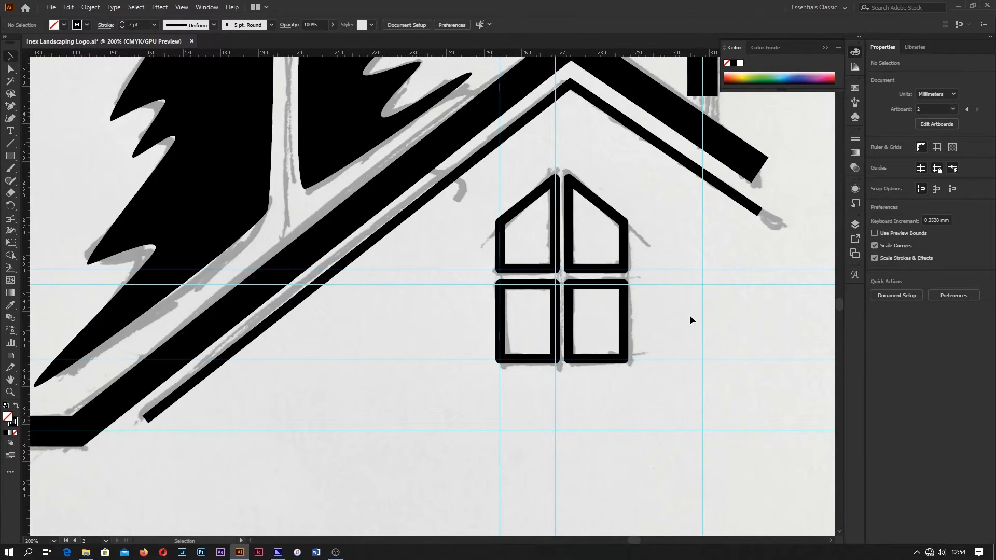
scroll(689, 315, "down", 1, "alt")
scroll(690, 316, "down", 2, "alt")
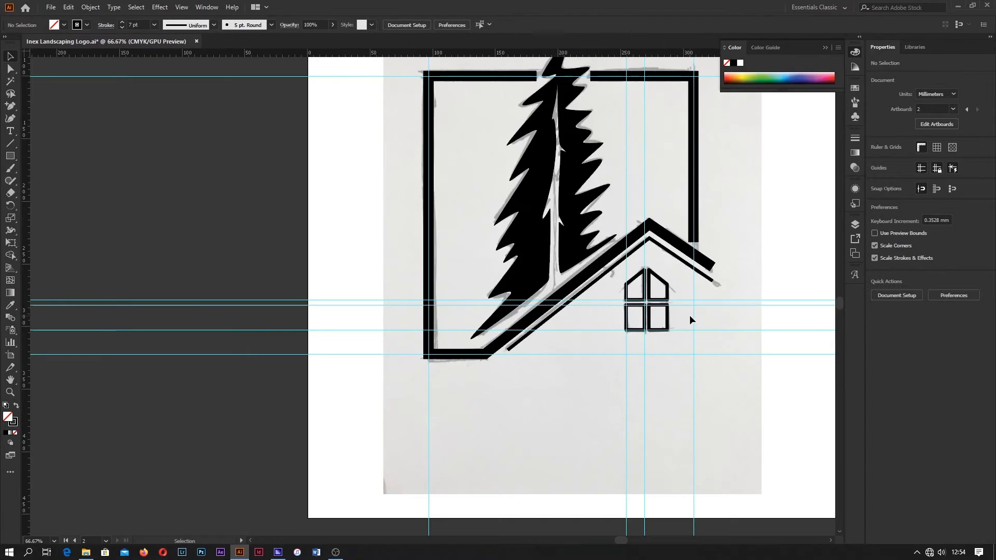
- Save the document and convert the stroke of the thick frame-and-roof path into an outlined shape
key("a")
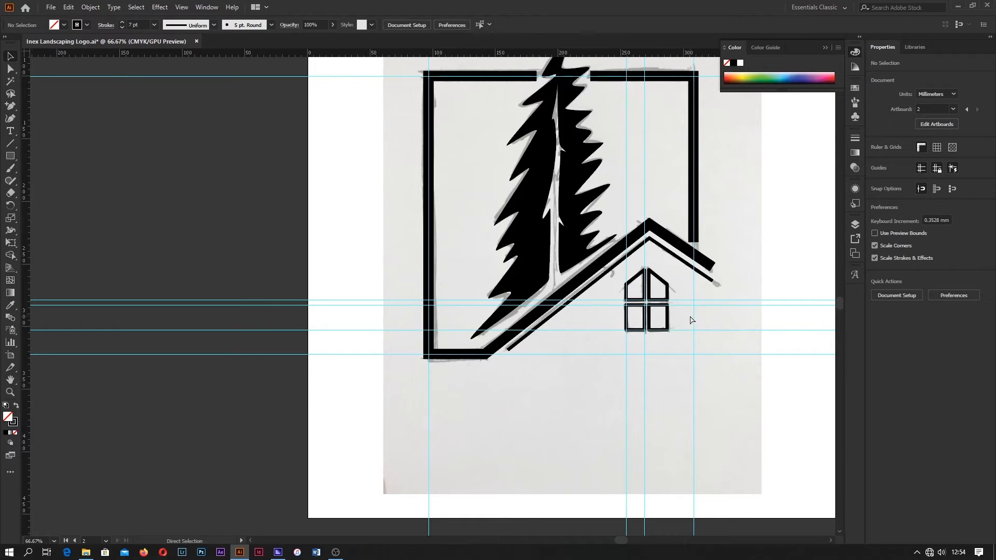
key("ctrl+s")
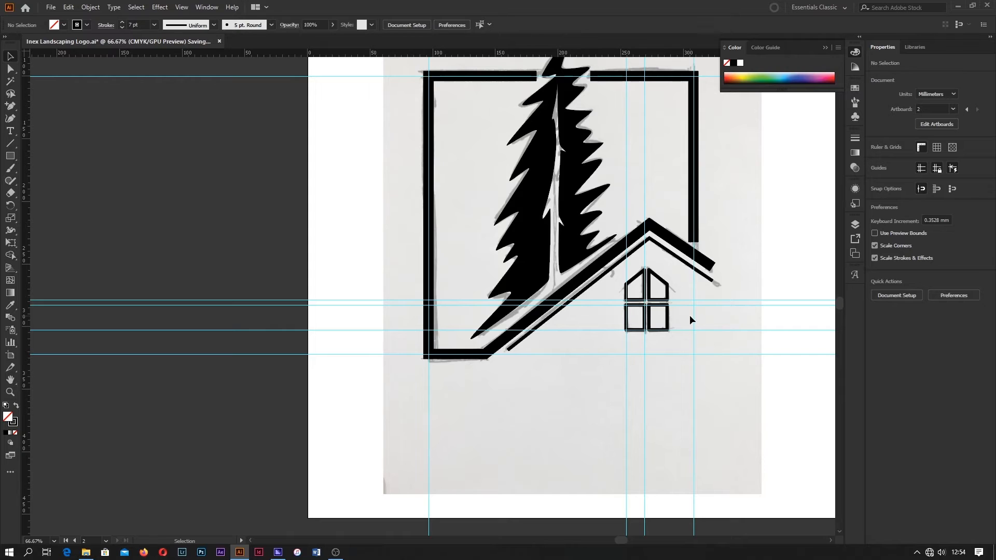
left_click(540, 314)
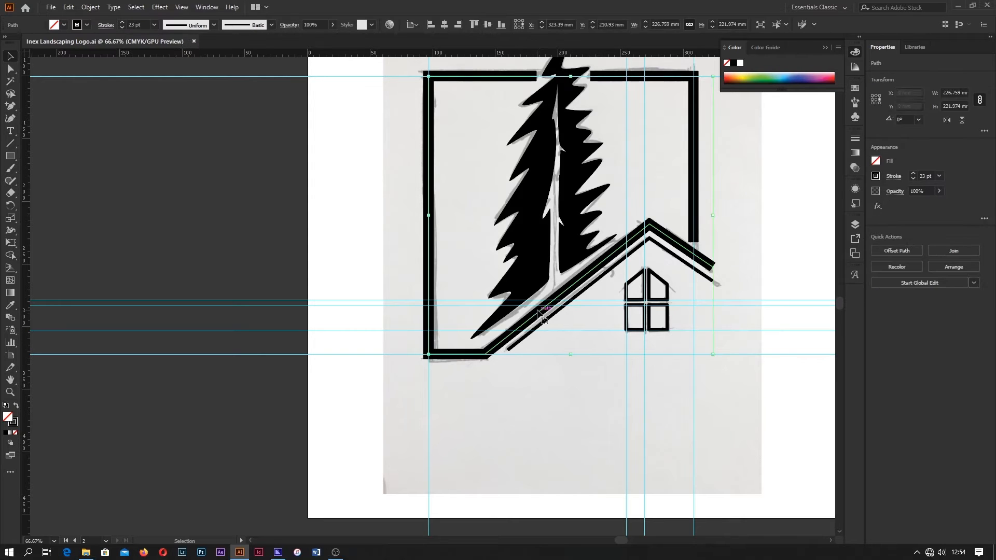
left_click(91, 7)
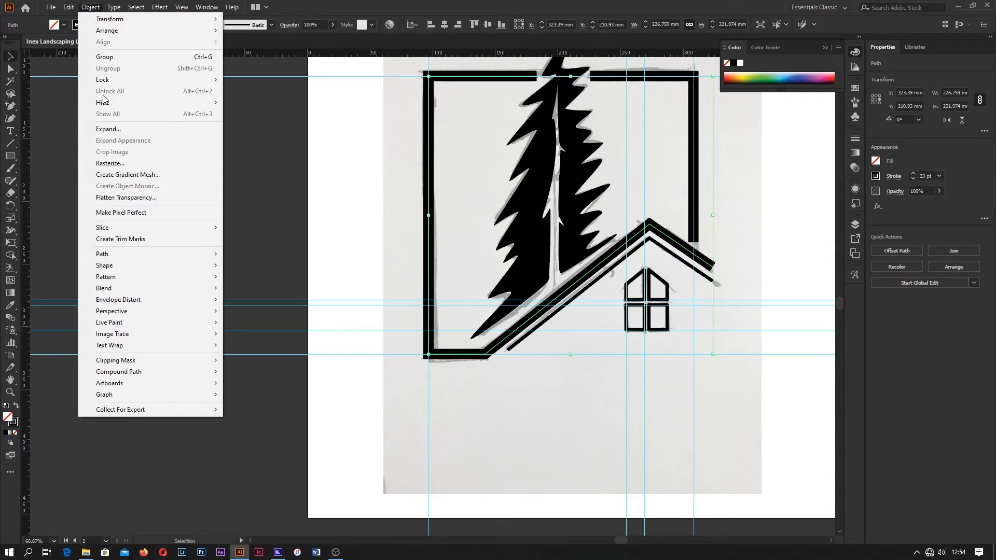
mouse_move(139, 255)
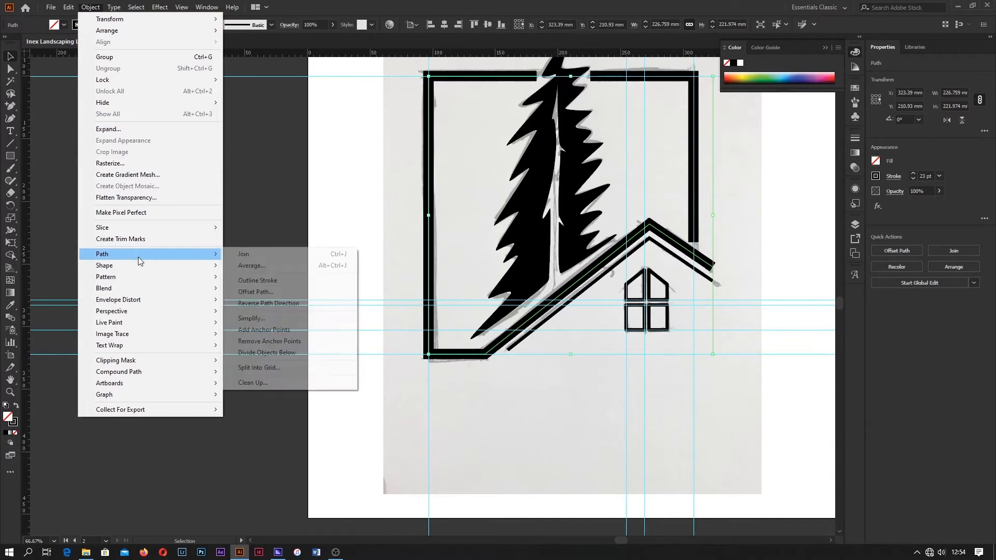
left_click(260, 280)
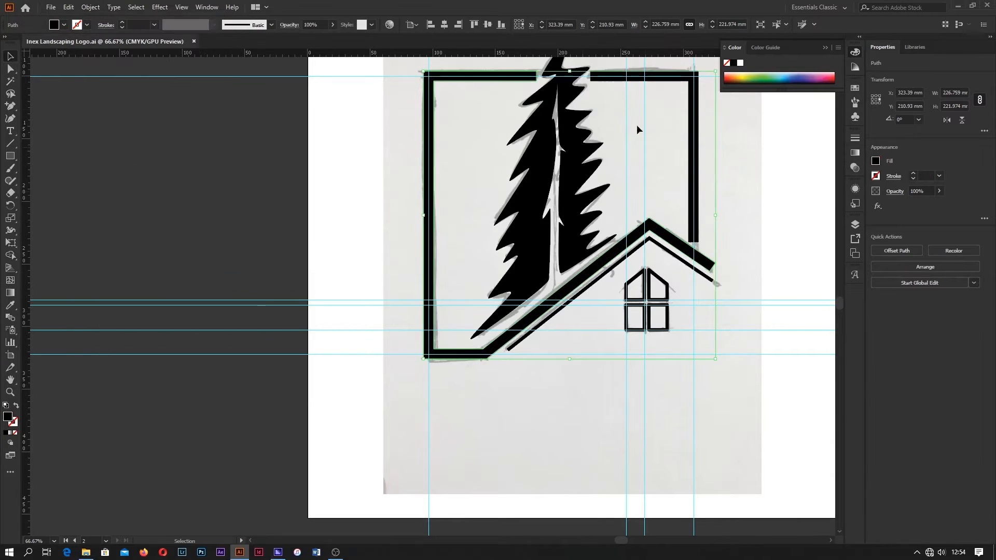
scroll(542, 78, "up", 2)
scroll(537, 86, "up", 3)
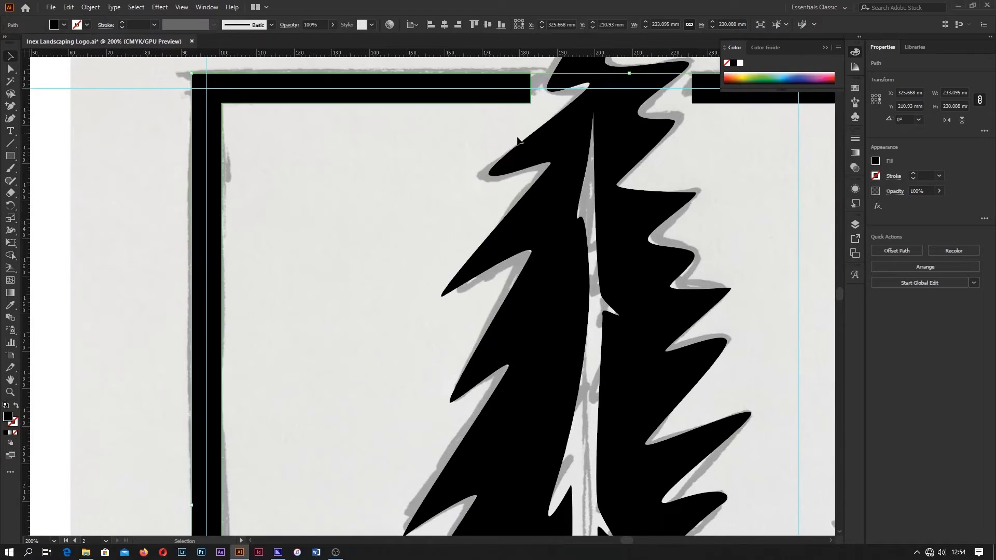
left_click(456, 139)
left_click_drag(456, 138, 382, 238)
left_click(506, 187)
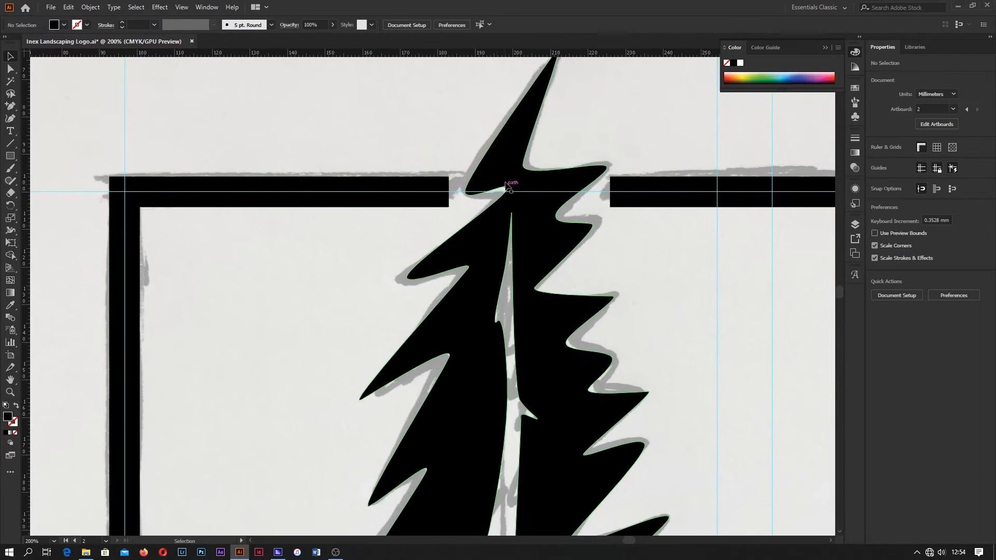
scroll(503, 181, "down", 2)
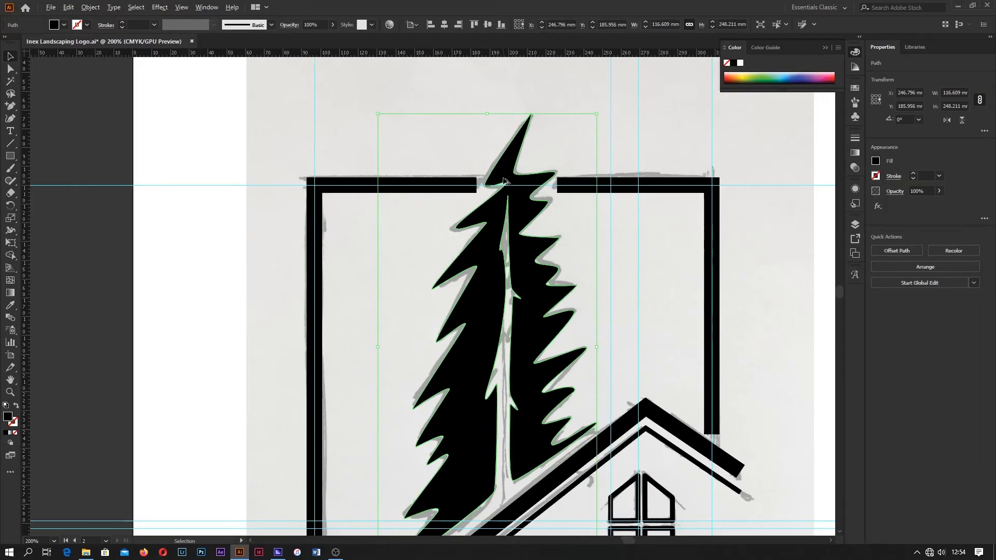
left_click(90, 7)
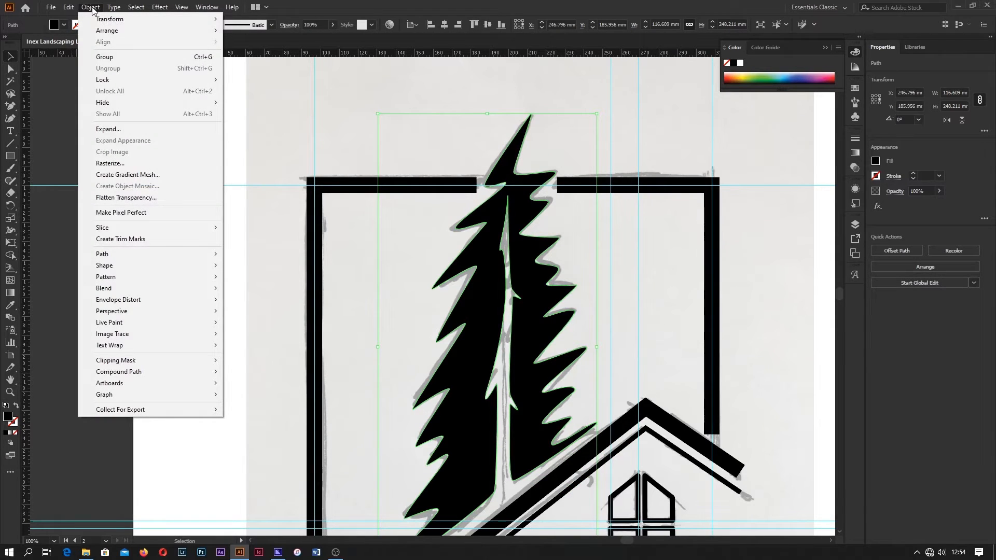
left_click(683, 158)
- Convert the stroke of the separate frame piece to the right of the tree into an outlined shape
left_click(662, 191)
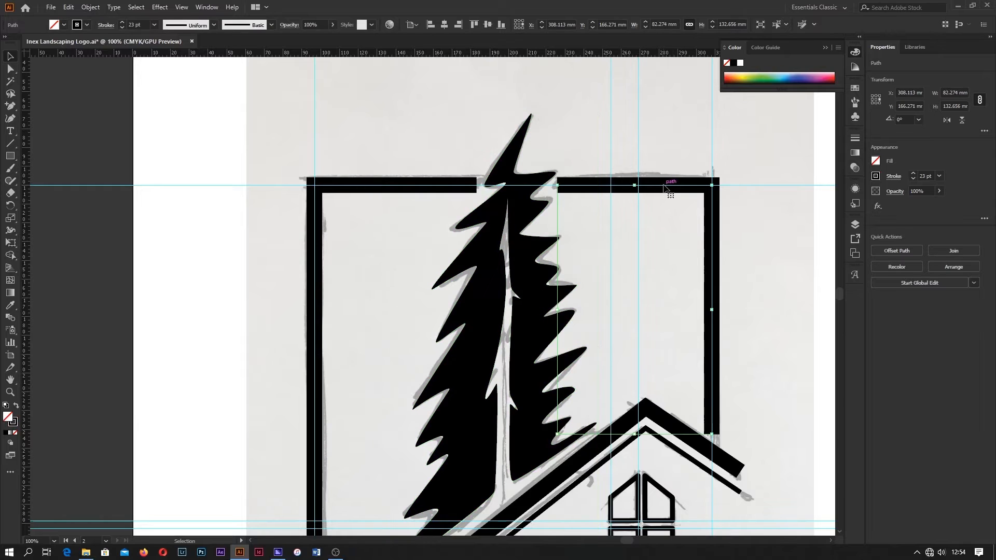
left_click(85, 9)
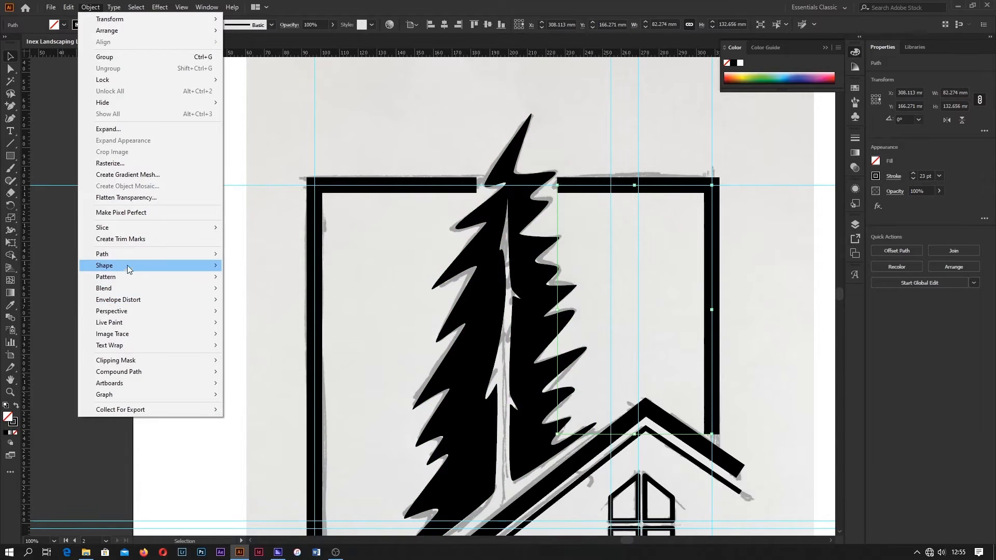
mouse_move(183, 255)
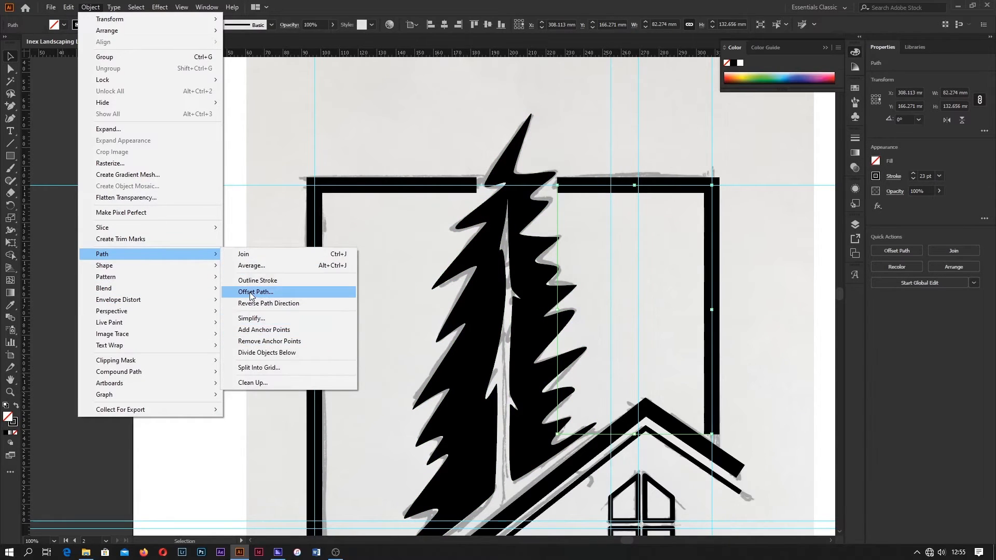
left_click(254, 281)
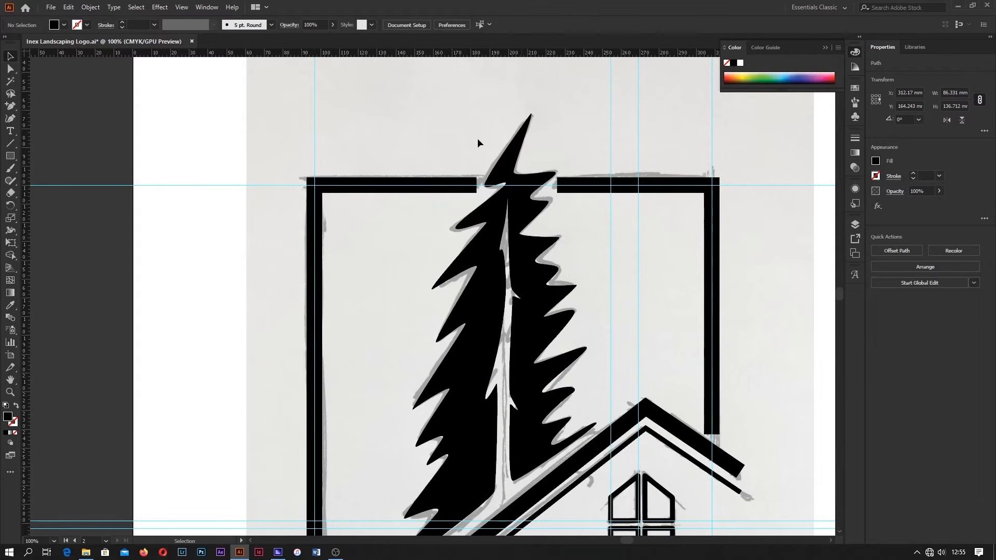
- Offset the tree's path outward by 8 mm with miter joins, previewing the result
left_click(96, 7)
mouse_move(115, 257)
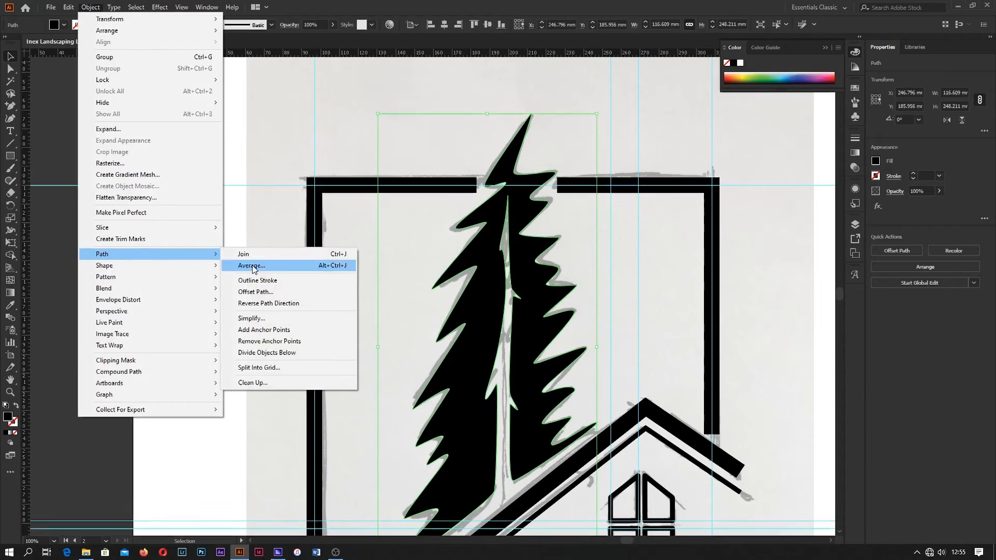
left_click(257, 291)
left_click(80, 220)
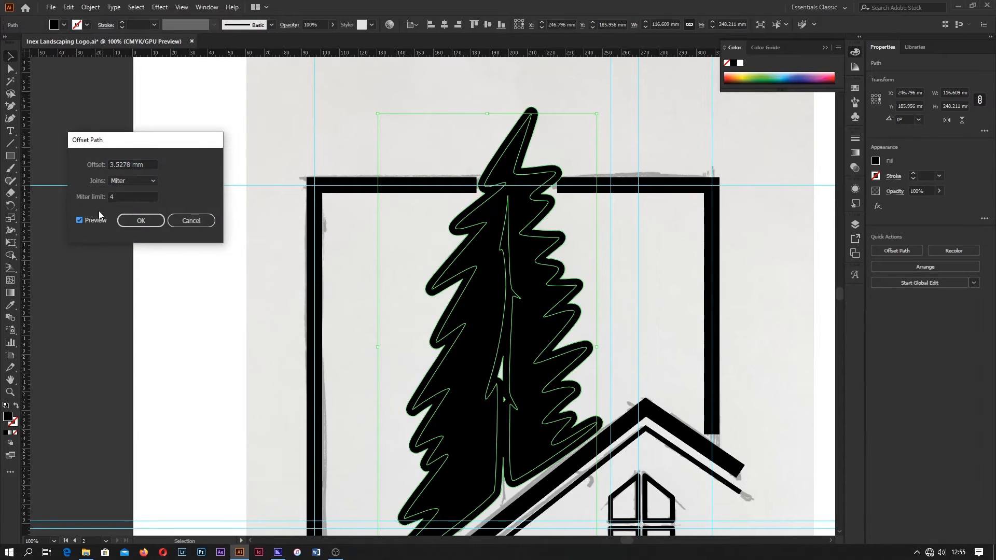
left_click_drag(176, 142, 237, 106)
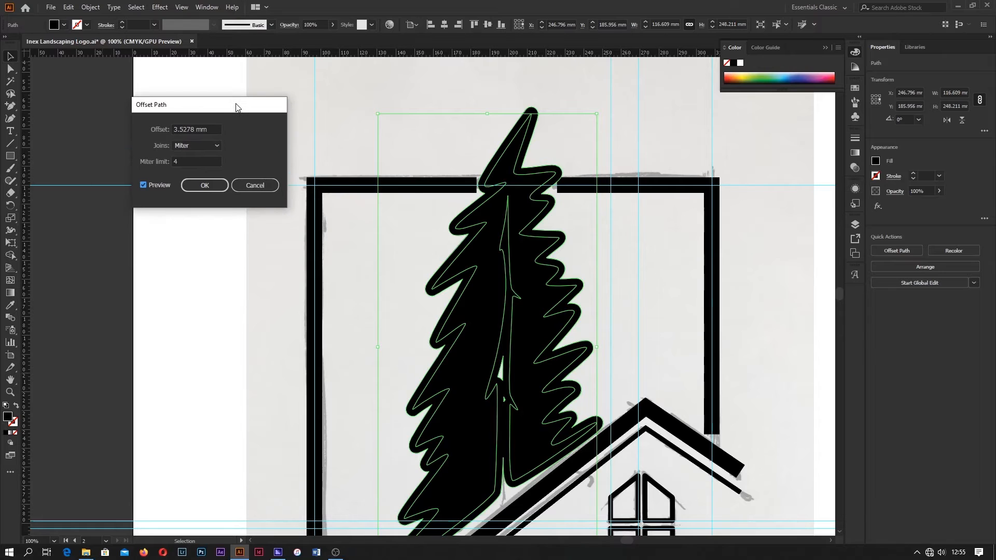
left_click(186, 126)
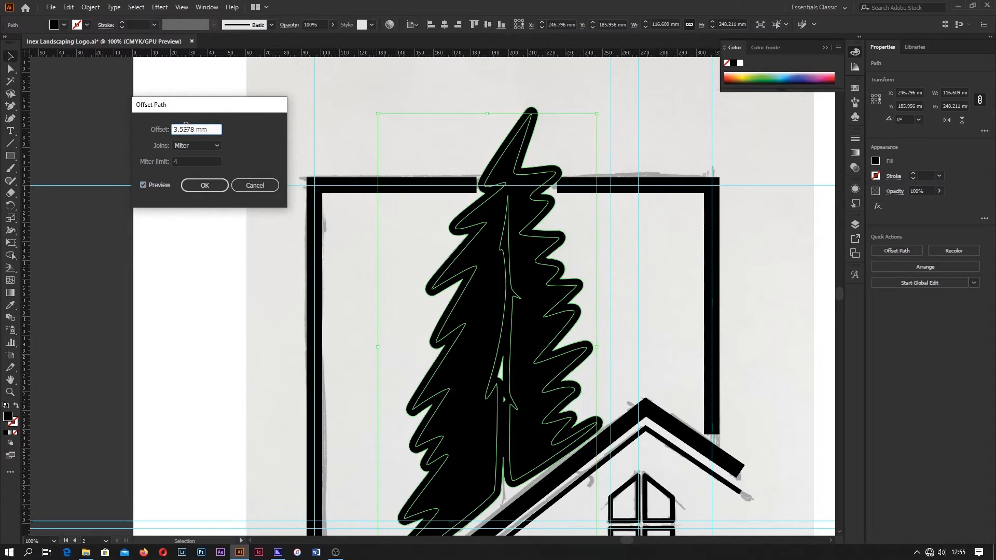
type("7")
key("Up")
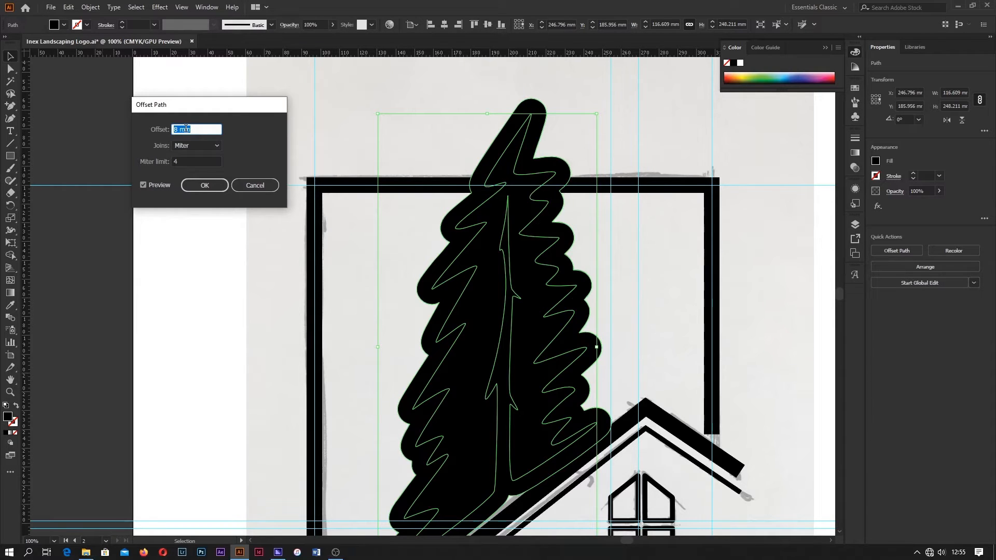
left_click(185, 184)
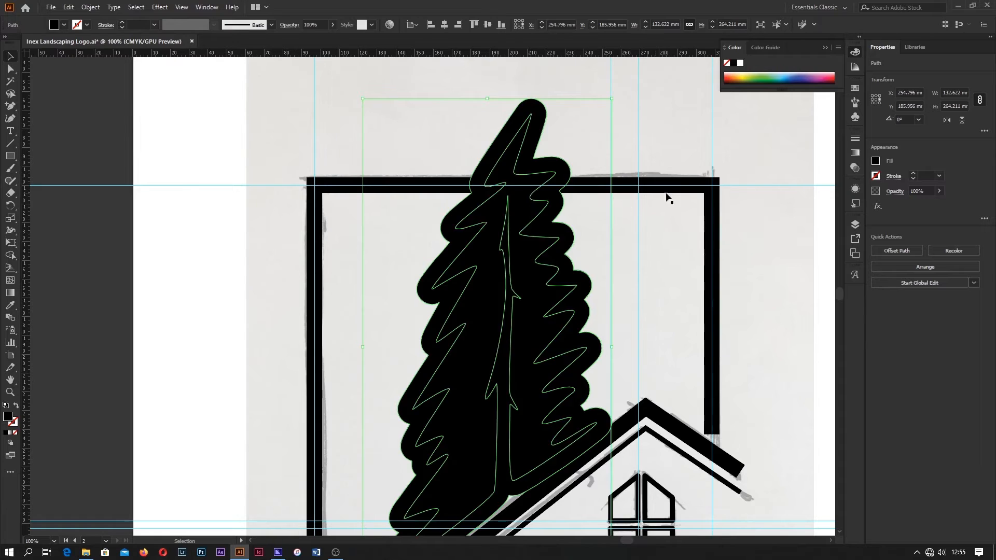
- Select the offset tree shape with both frame pieces and erase the offset and its frame overlaps with Shape Builder
left_click(651, 187, "shift")
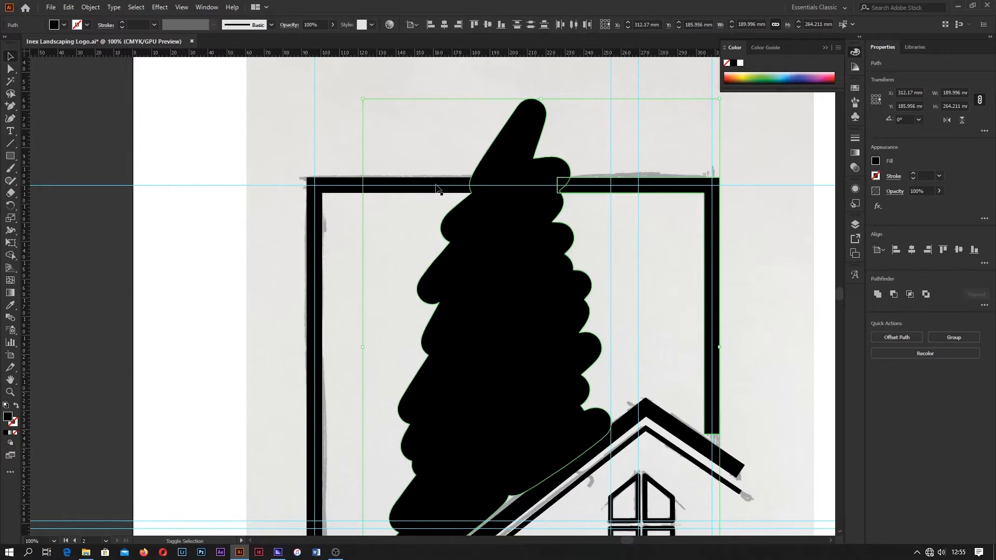
left_click(14, 256)
scroll(557, 186, "up", 3)
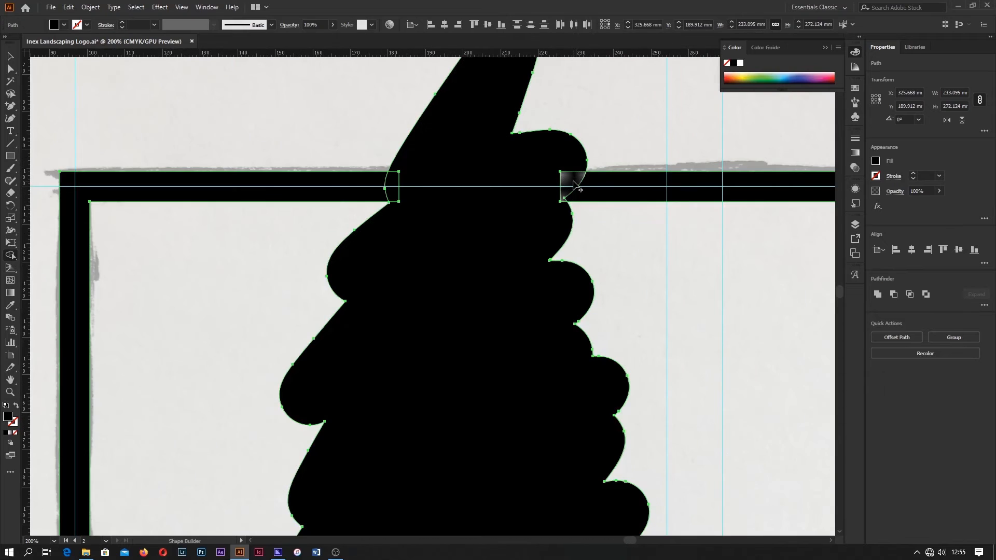
mouse_move(573, 184)
left_mouse_down()
mouse_move(509, 146)
mouse_move(457, 178)
mouse_move(399, 187)
left_mouse_up()
scroll(473, 301, "down", 3)
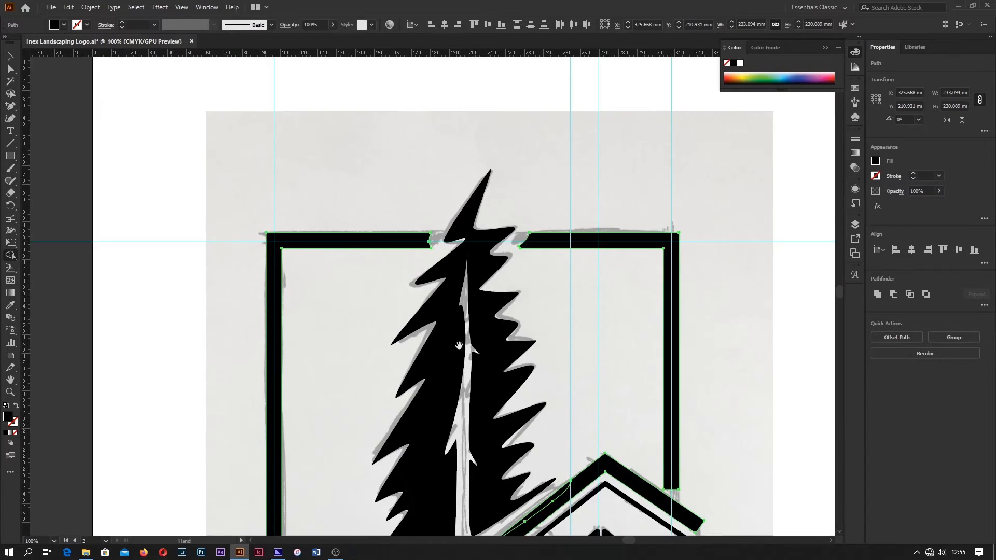
- Check whether the thick roof's long slope below the tree is split into separate pieces, and deselect
left_click_drag(456, 357, 458, 189)
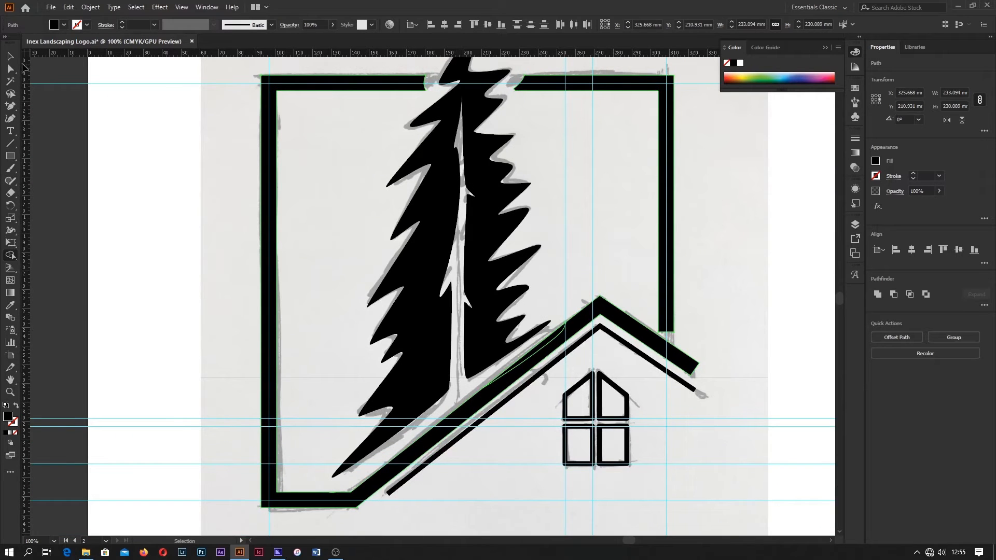
key("v")
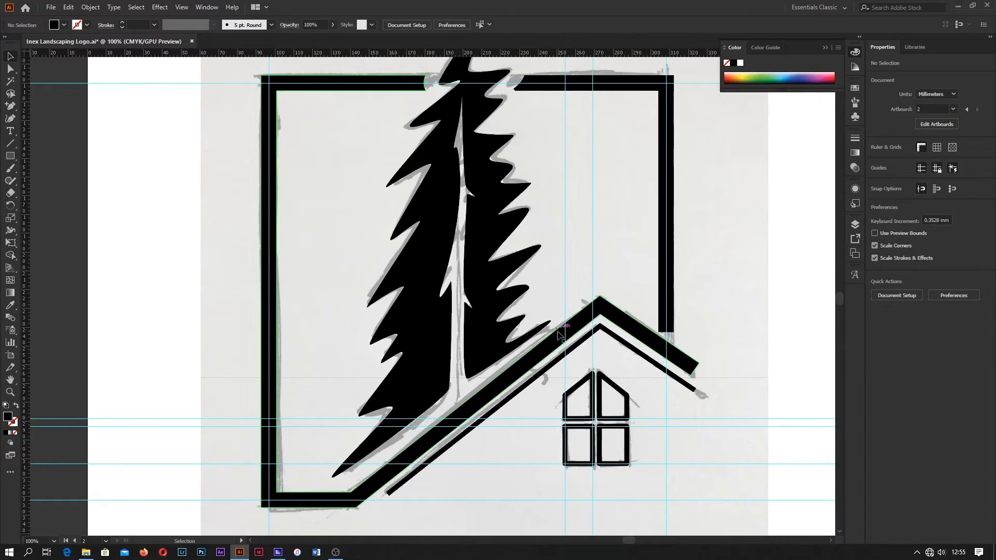
left_click(556, 344)
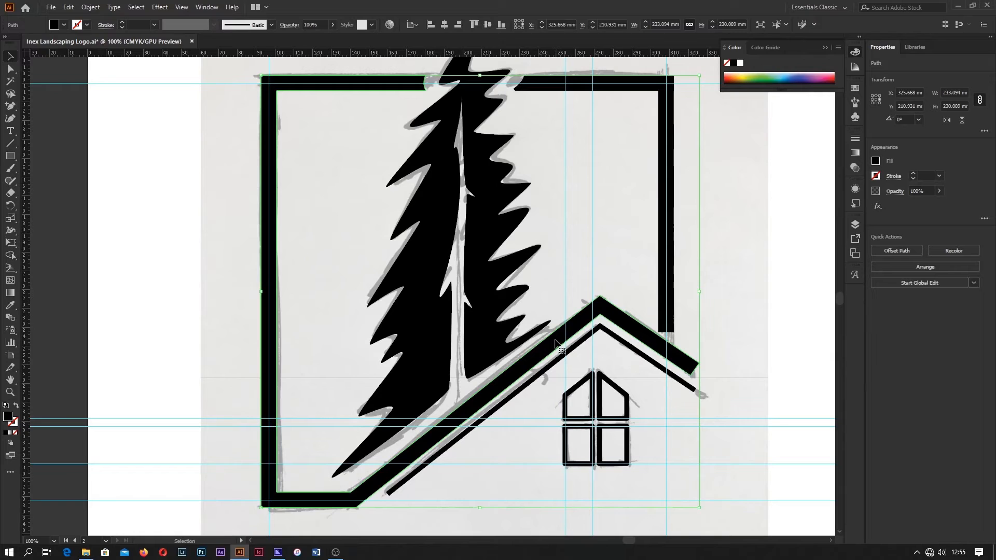
key("ctrl")
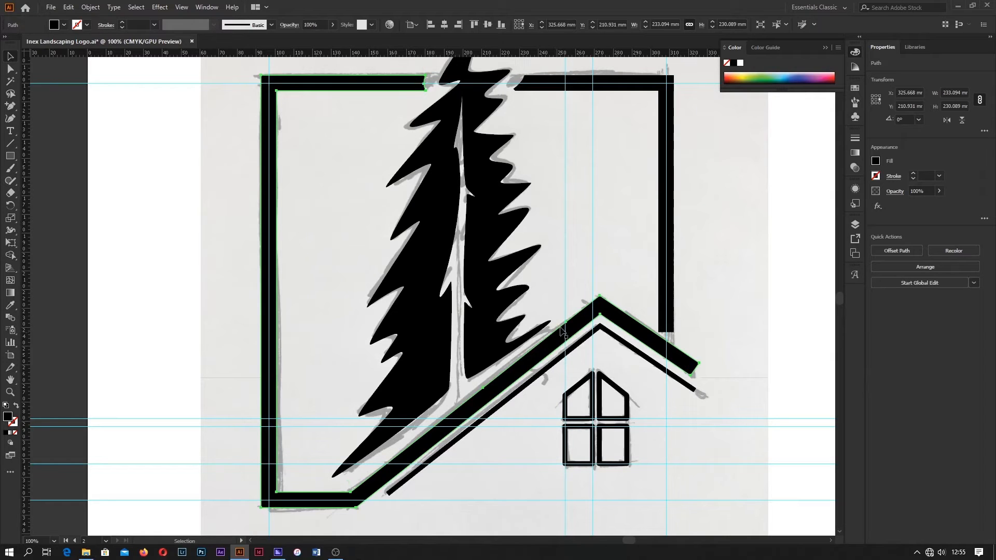
left_click(556, 343)
left_click(560, 337)
left_click(498, 394)
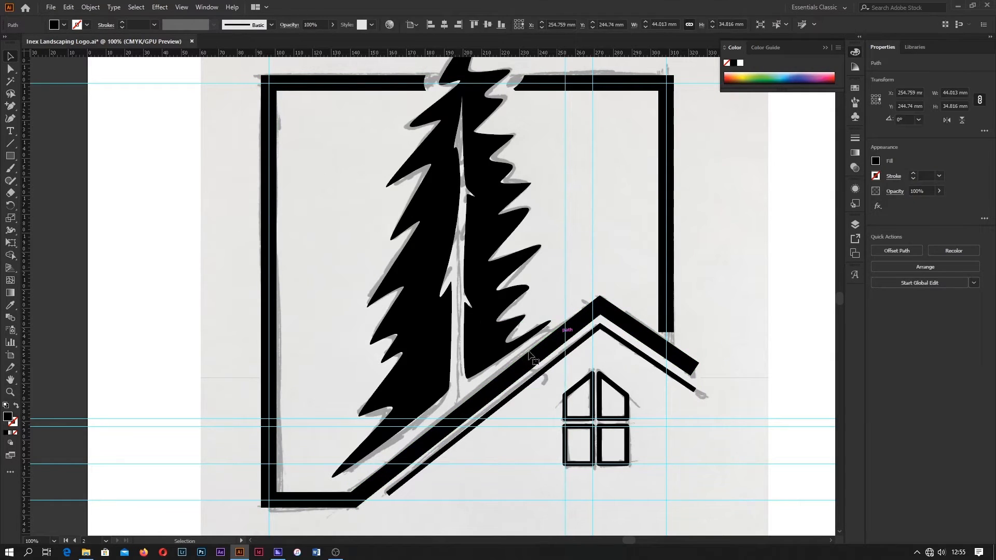
left_click(418, 452)
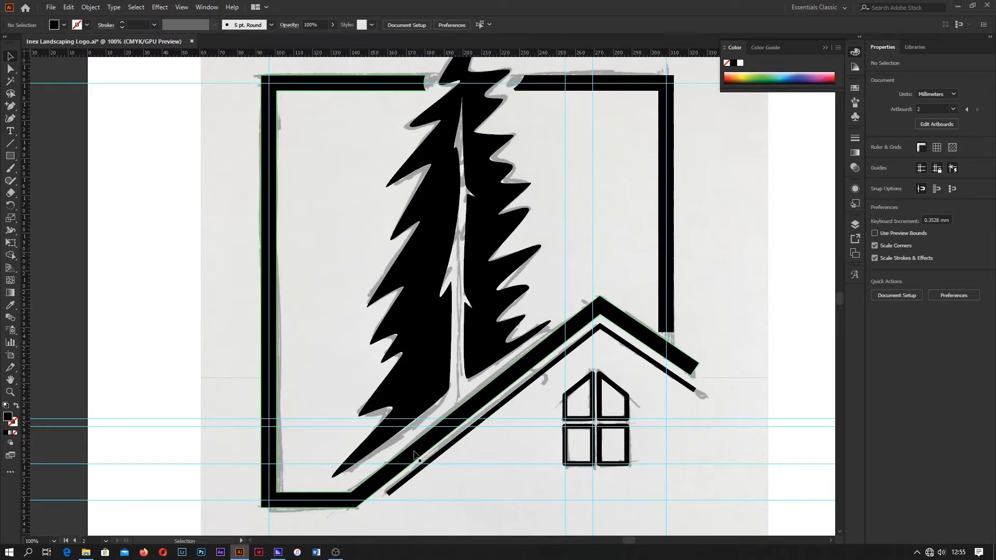
left_click(597, 214)
- Raise the inner bottom corner of the frame's right side about 5 mm so its end runs parallel to the roof slope, and deselect
scroll(612, 236, "up", 2)
scroll(612, 240, "up", 1)
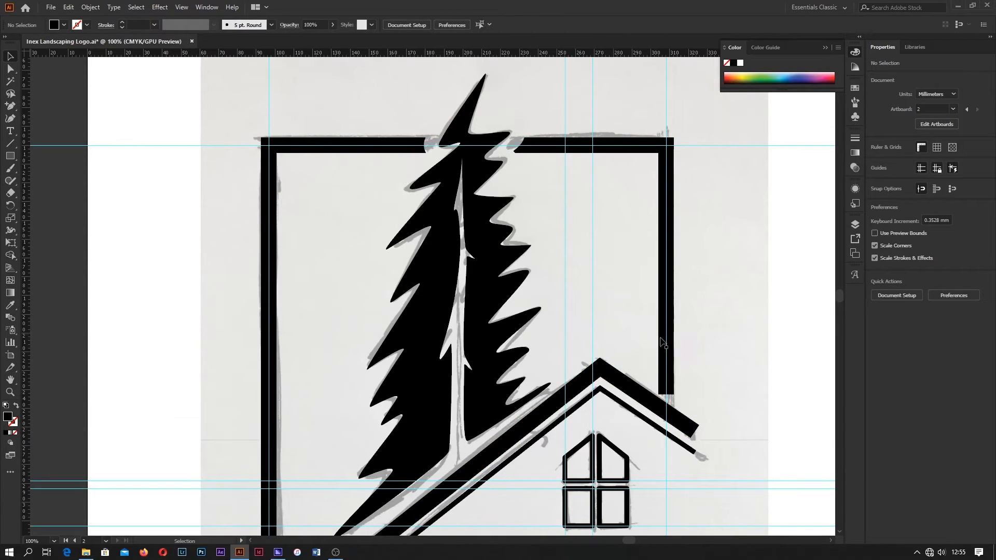
left_click(664, 378)
scroll(674, 395, "up", 4)
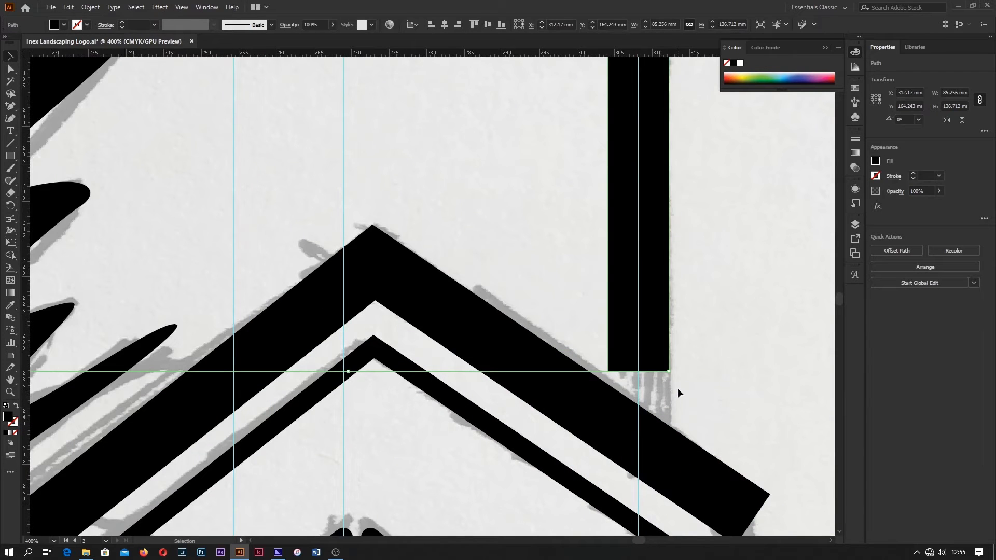
key("a")
left_click_drag(608, 371, 608, 331)
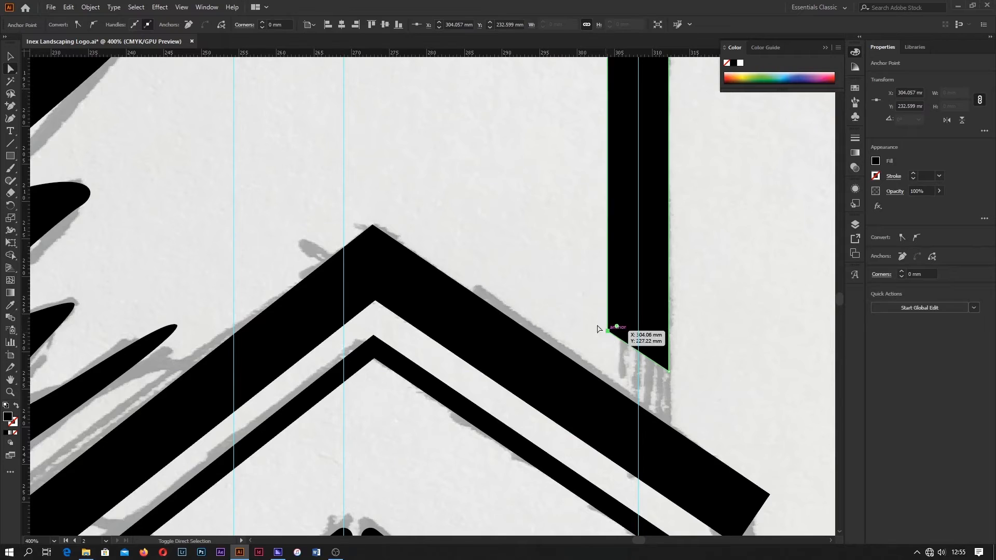
left_click(562, 274)
scroll(547, 245, "down", 4)
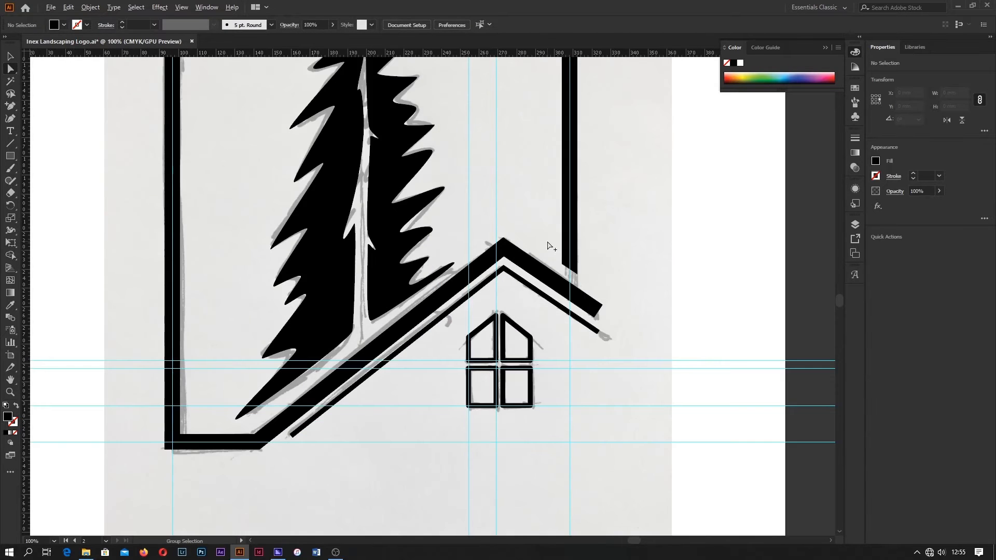
left_click_drag(547, 244, 582, 263)
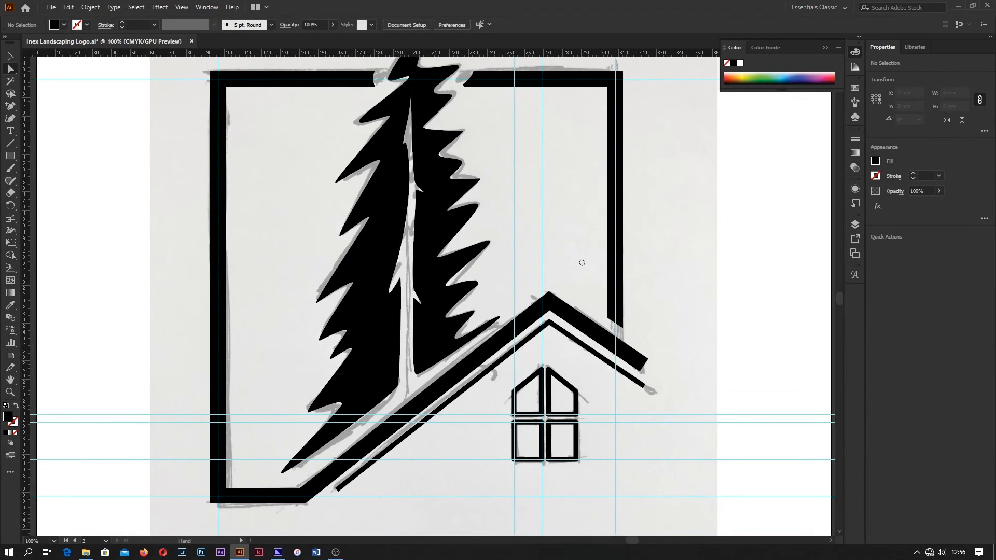
left_click_drag(582, 263, 587, 299)
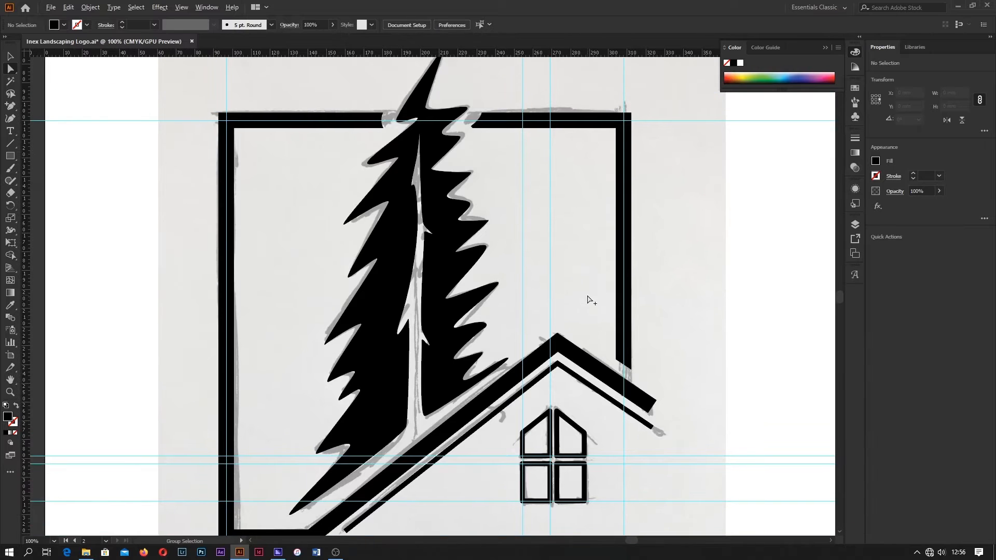
- Hide the guides and the sketch layer, Layer 2, so only the vector logo shows
scroll(592, 298, "down", 1)
left_click(14, 60)
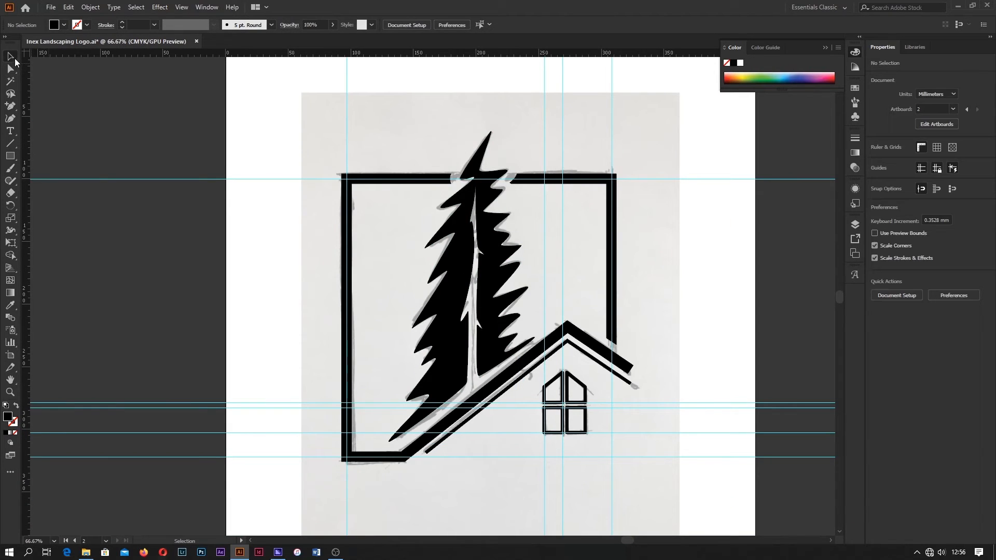
right_click(176, 154)
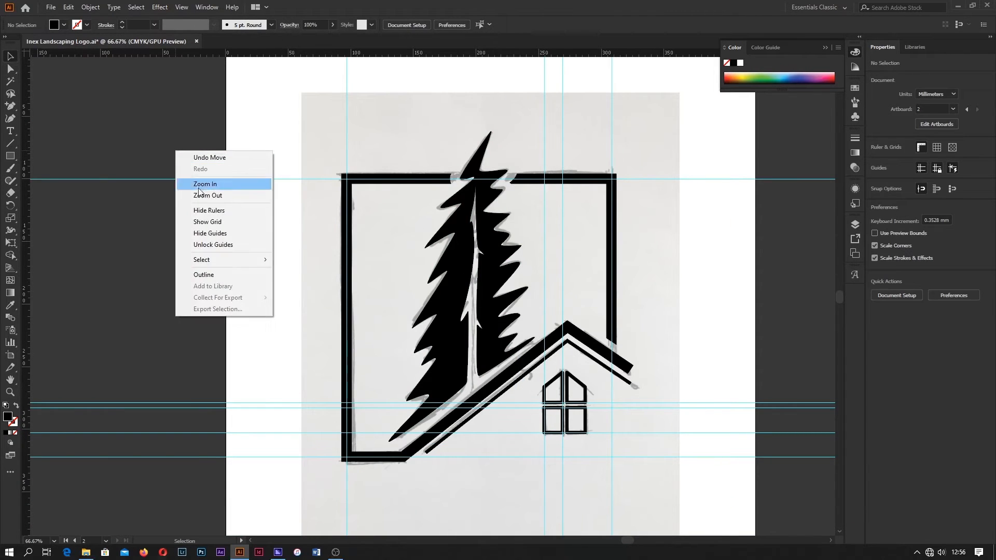
left_click(198, 237)
left_click(856, 226)
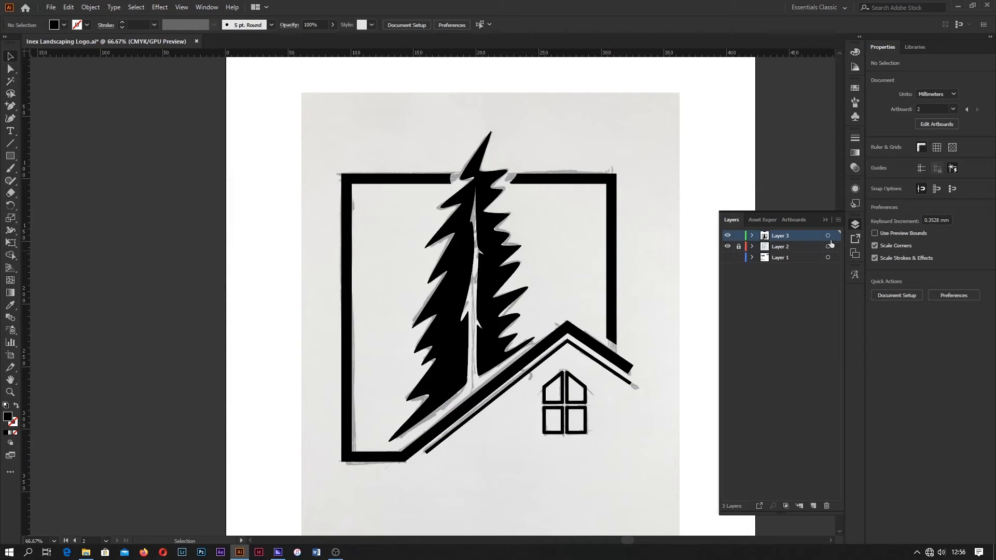
left_click(728, 247)
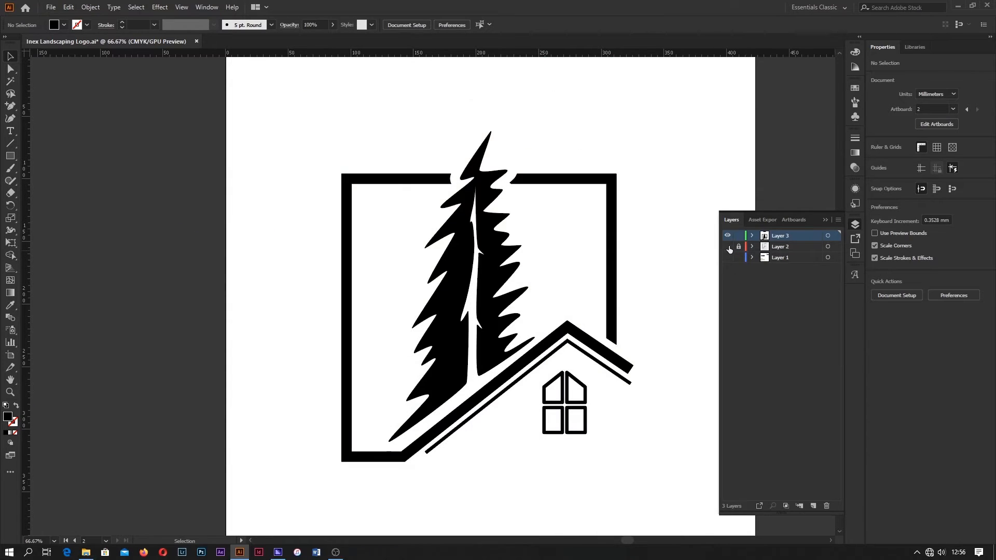
left_click(825, 219)
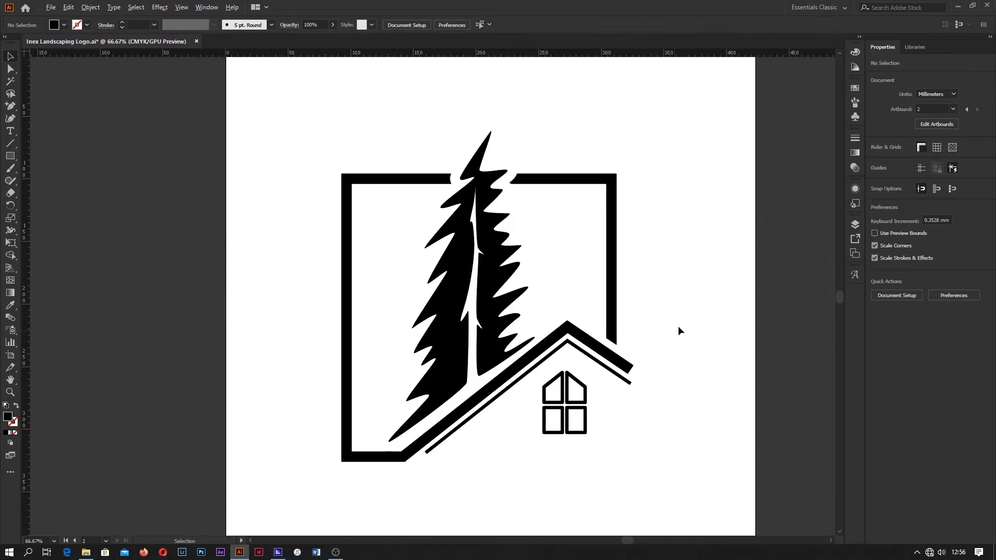
- Move the cut end of the frame's top bar on the tree's right side about 5 mm closer to the tree
scroll(679, 326, "down", 1)
scroll(656, 319, "up", 1)
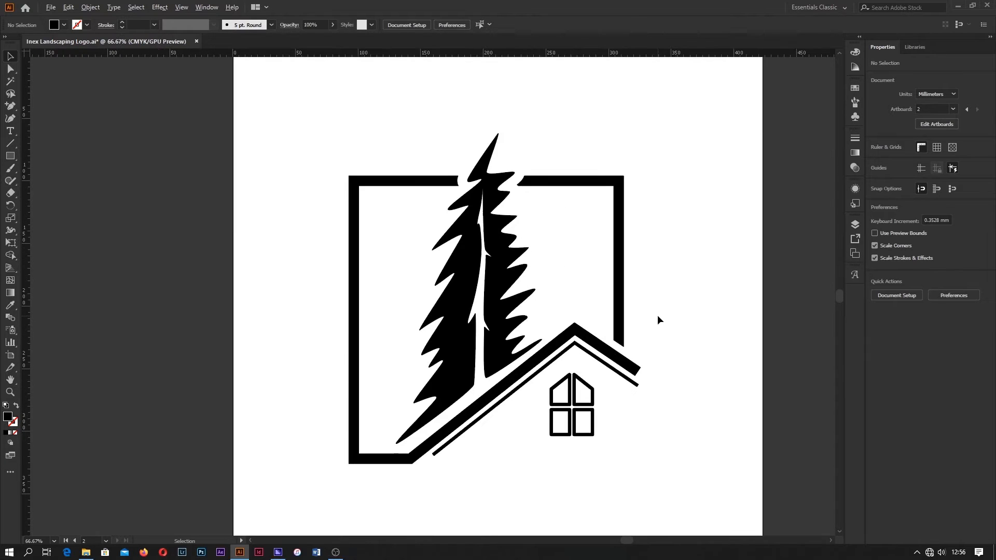
scroll(509, 187, "up", 2)
left_click(542, 181)
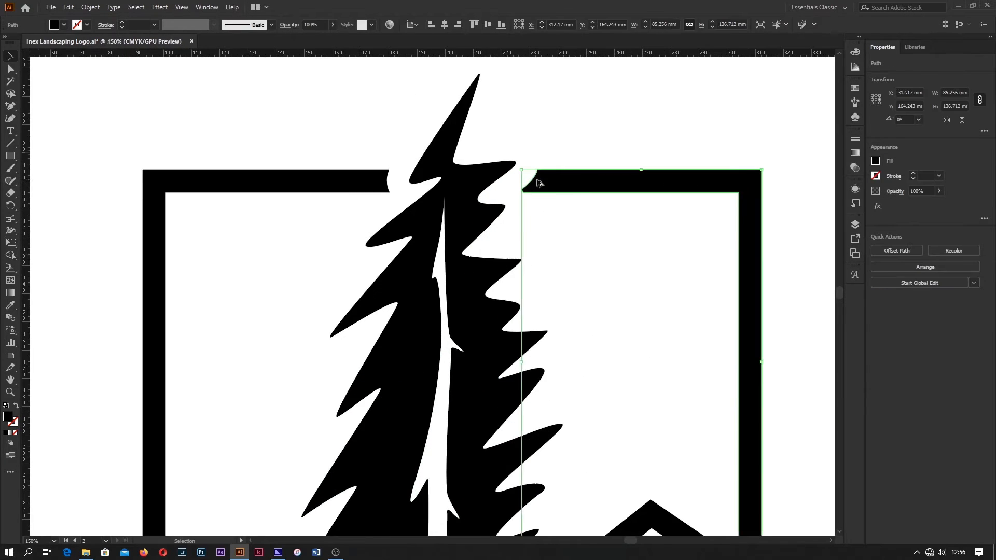
scroll(540, 183, "up", 2)
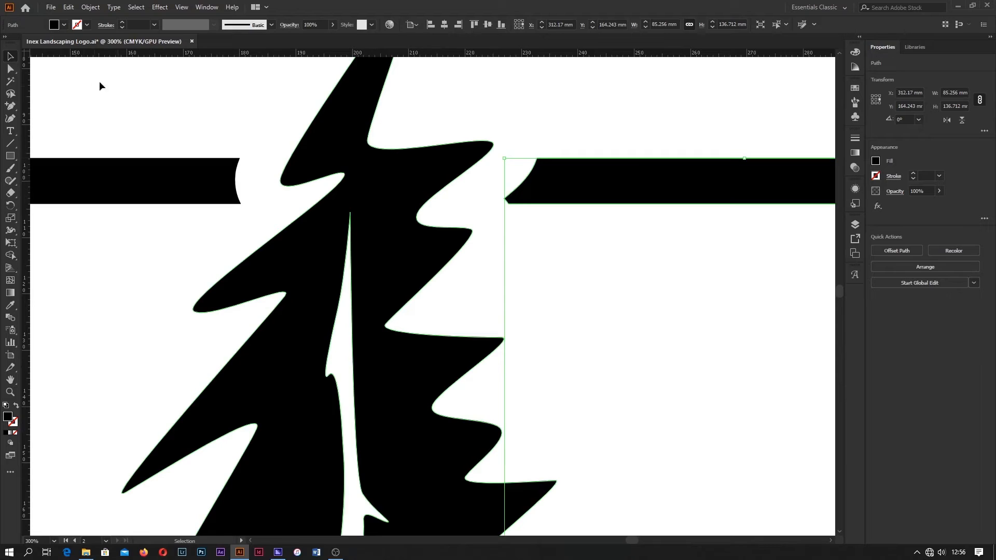
left_click(10, 69)
left_click_drag(542, 151, 508, 215)
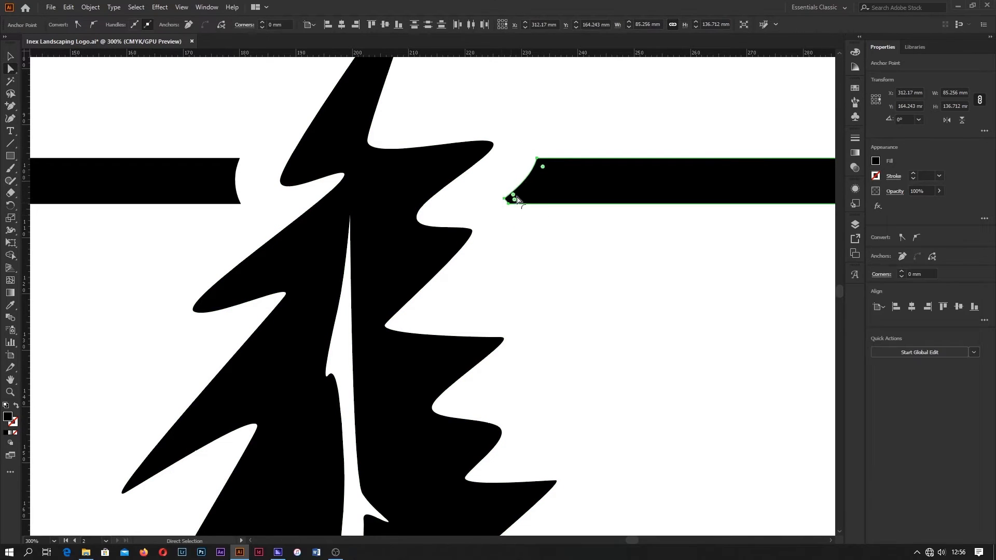
left_click_drag(538, 161, 518, 159)
left_click(505, 159)
scroll(507, 162, "up", 3)
left_click_drag(497, 199, 494, 211)
scroll(493, 229, "down", 3)
scroll(224, 261, "up", 2)
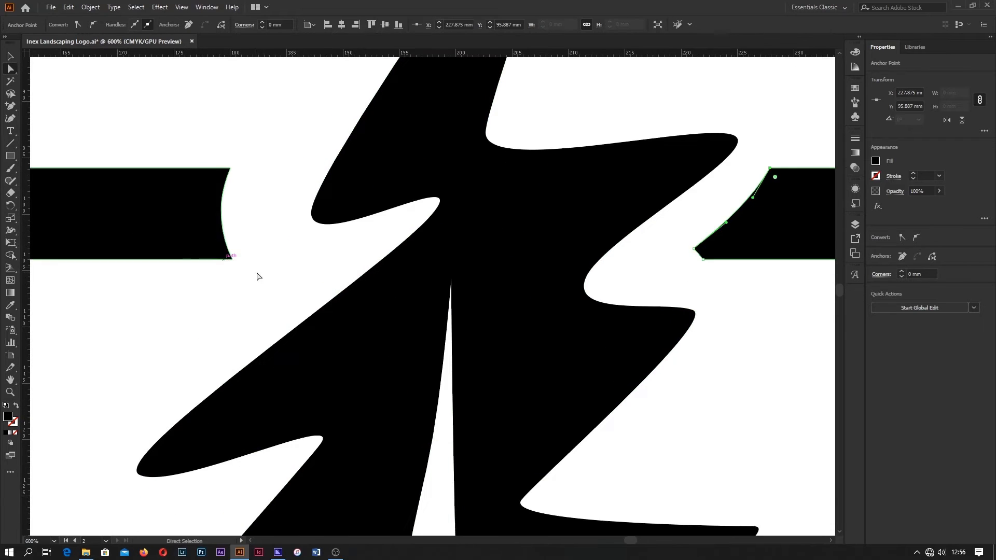
- Move the curved end of the frame's top bar on the tree's left side about 5 mm toward the tree, and deselect
left_click_drag(255, 273, 211, 155)
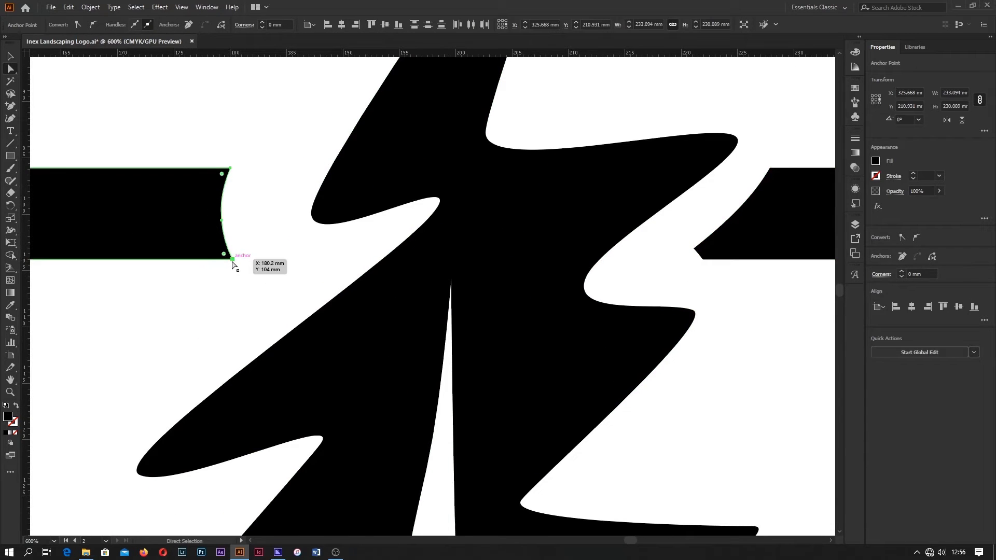
left_click_drag(232, 259, 287, 259)
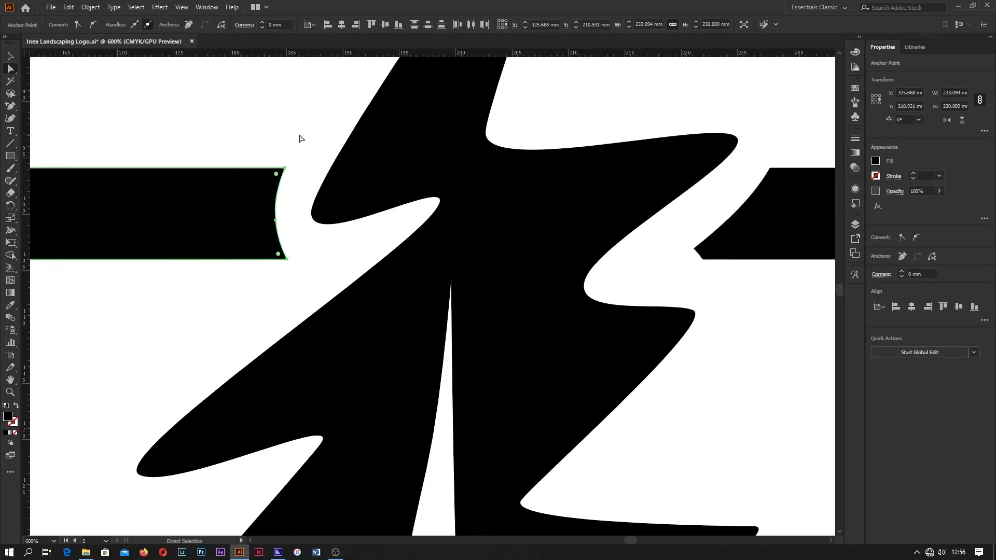
left_click(301, 140)
scroll(300, 156, "down", 5)
scroll(300, 159, "up", 3)
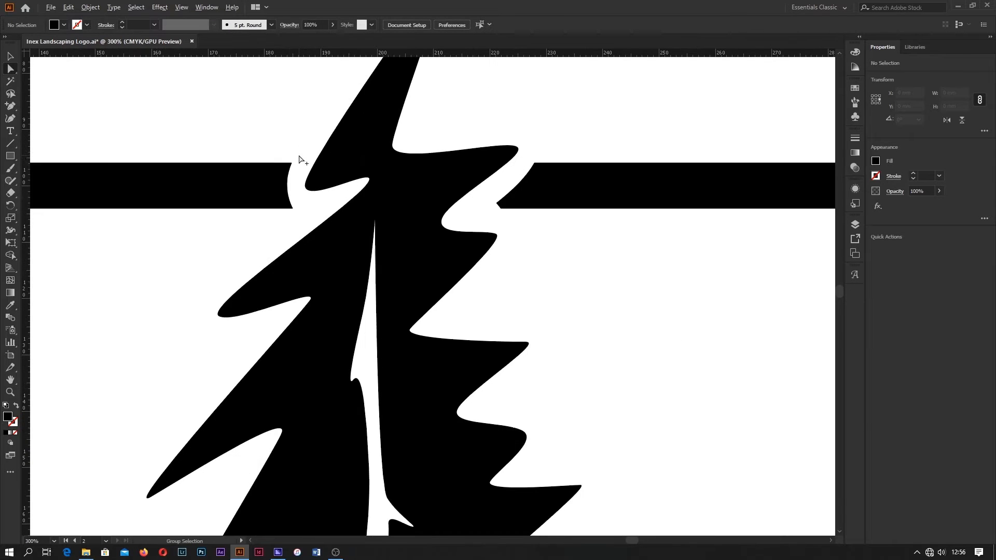
- Shift the curved end of the left top bar back from the tree by about 1 mm, and deselect
left_click_drag(279, 159, 282, 209)
scroll(289, 207, "up", 2)
left_click(276, 247)
scroll(276, 247, "down", 6)
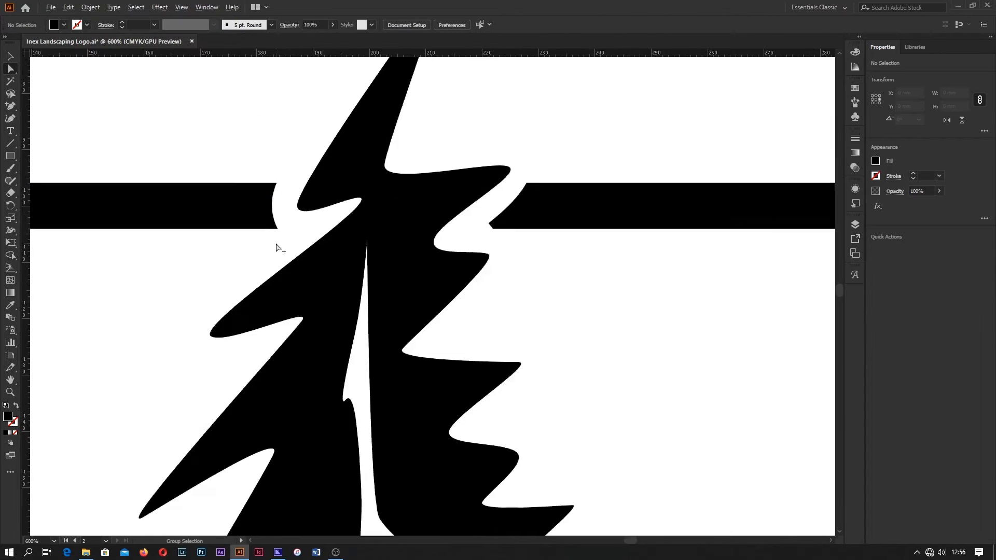
- Turn the solid tree into an unfilled outline with a black 3 pt stroke
left_click_drag(303, 307, 435, 261)
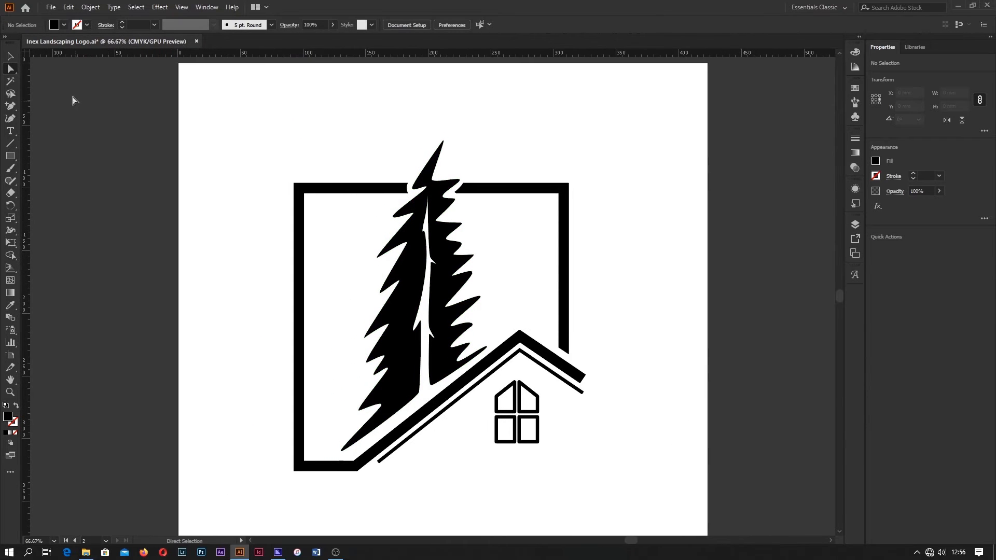
left_click(11, 57)
left_click(440, 222)
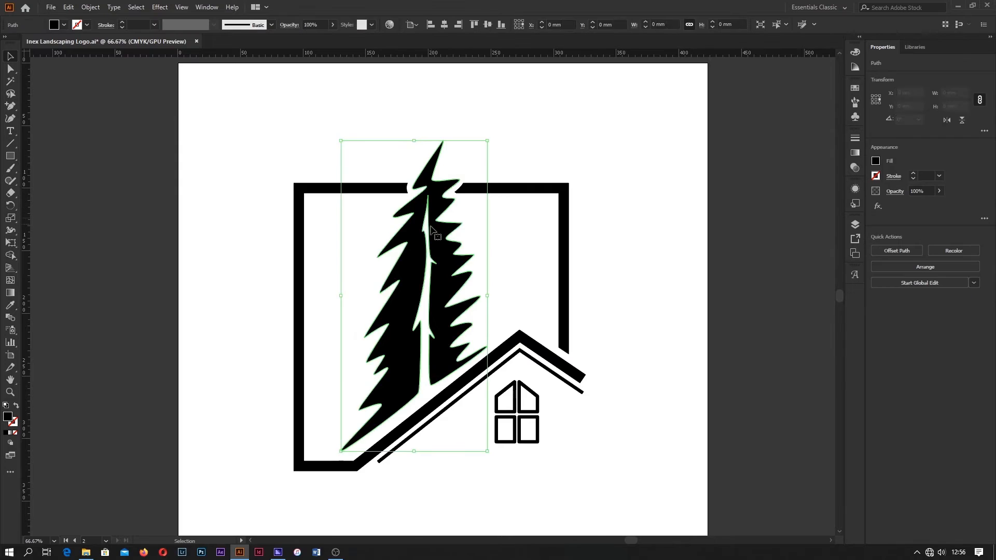
scroll(436, 228, "up", 2)
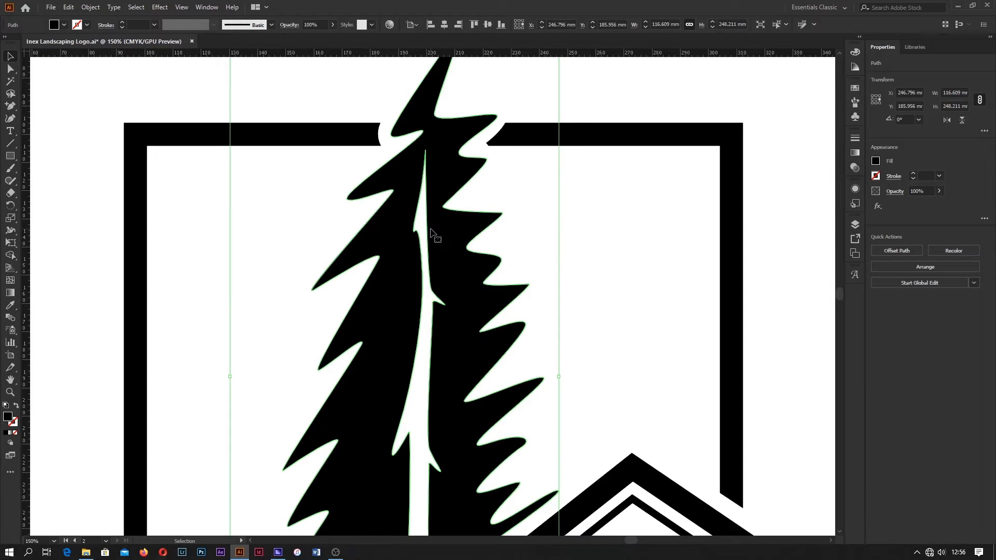
left_click(17, 406)
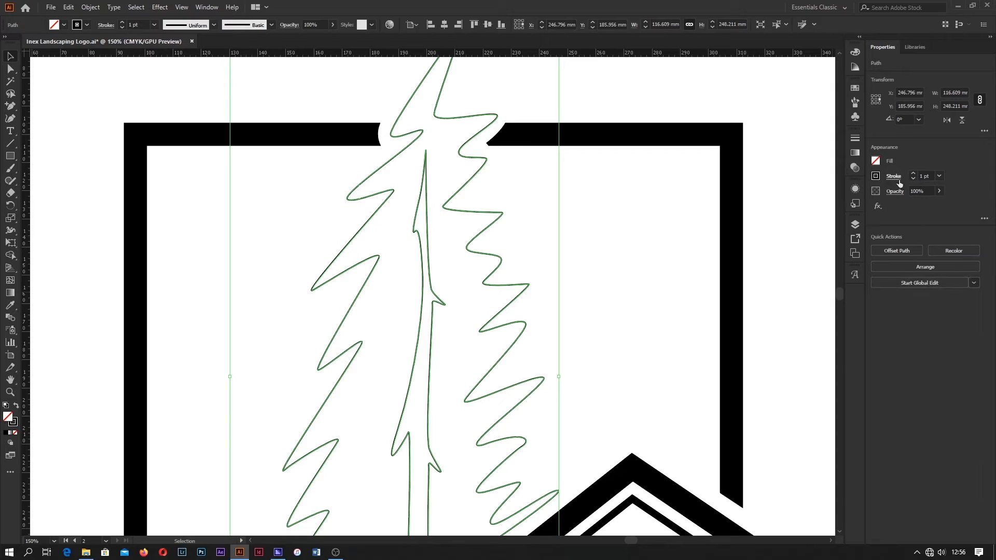
left_click(911, 173)
left_click(913, 173)
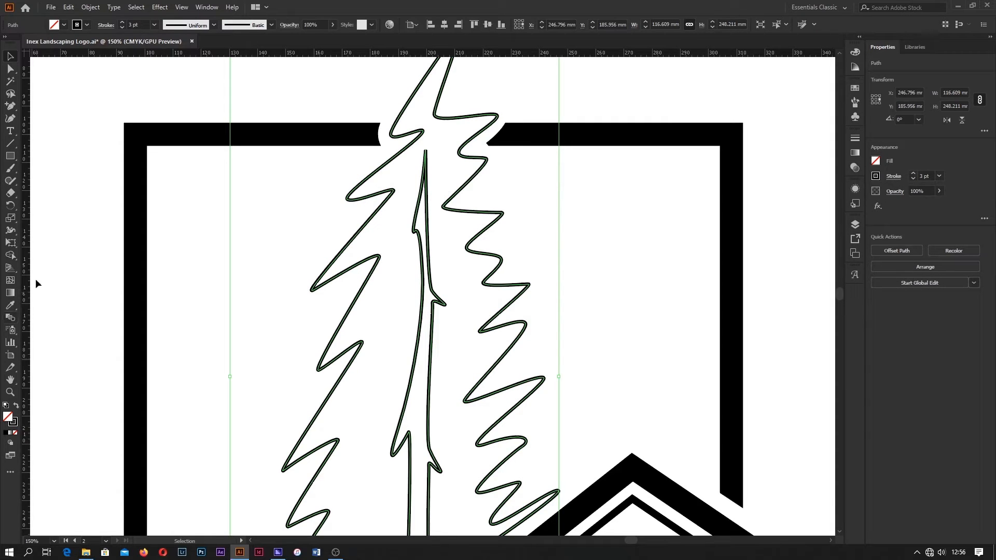
- Widen the stroke at a left branch tip to 9.432 pt with the Width tool and adjust it at a right branch tip
left_click(11, 231)
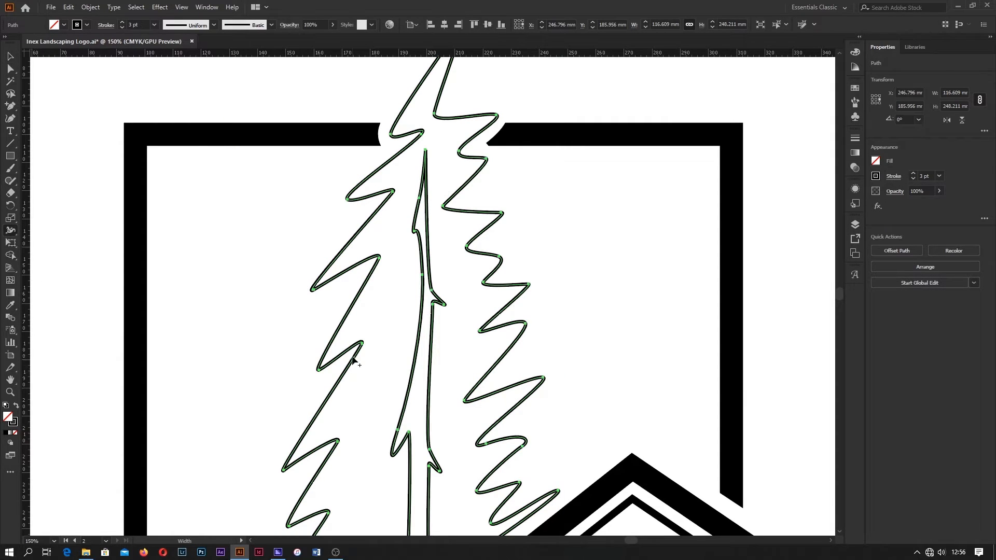
left_click_drag(364, 341, 371, 338)
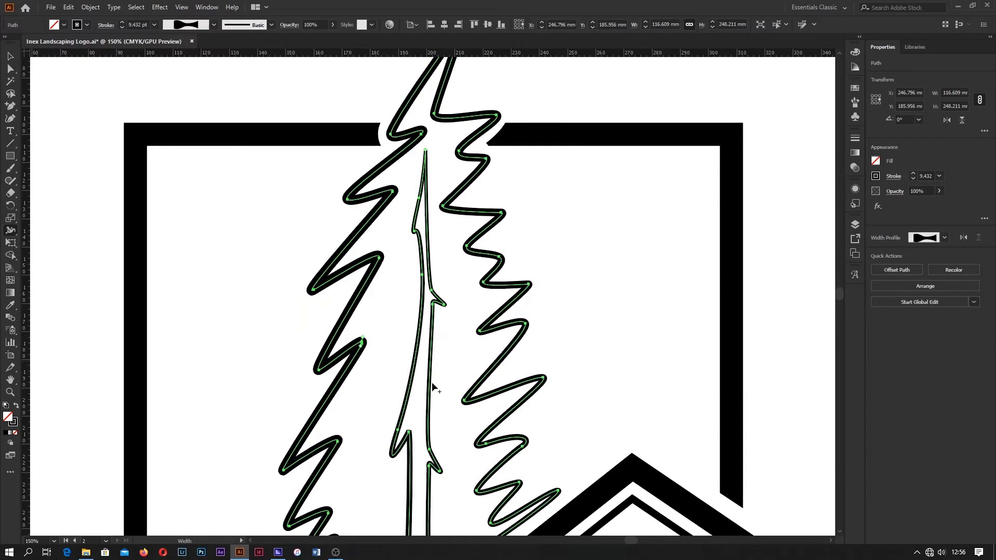
left_click_drag(534, 322, 530, 326)
scroll(462, 356, "down", 1)
left_click_drag(453, 407, 466, 308)
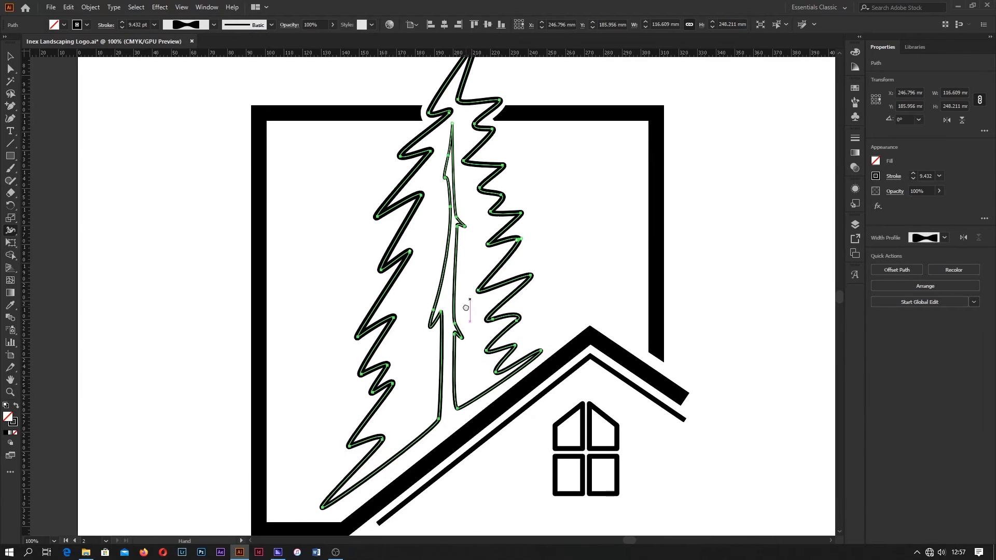
- Thin the stroke along the right edge of the tree trunk with the Width tool, deselect, and save the document
scroll(460, 373, "up", 1)
scroll(462, 207, "up", 3)
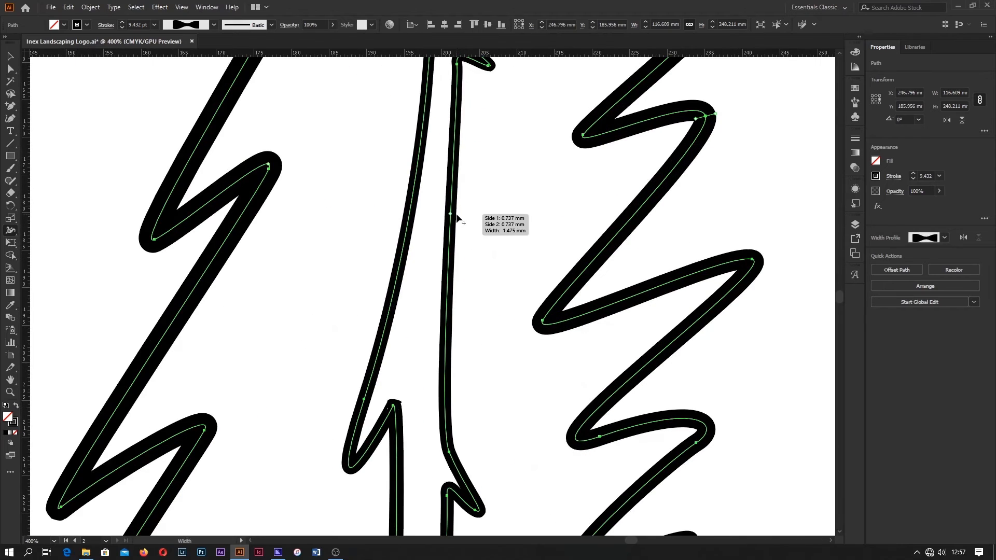
left_click_drag(450, 210, 454, 212)
scroll(478, 306, "down", 2)
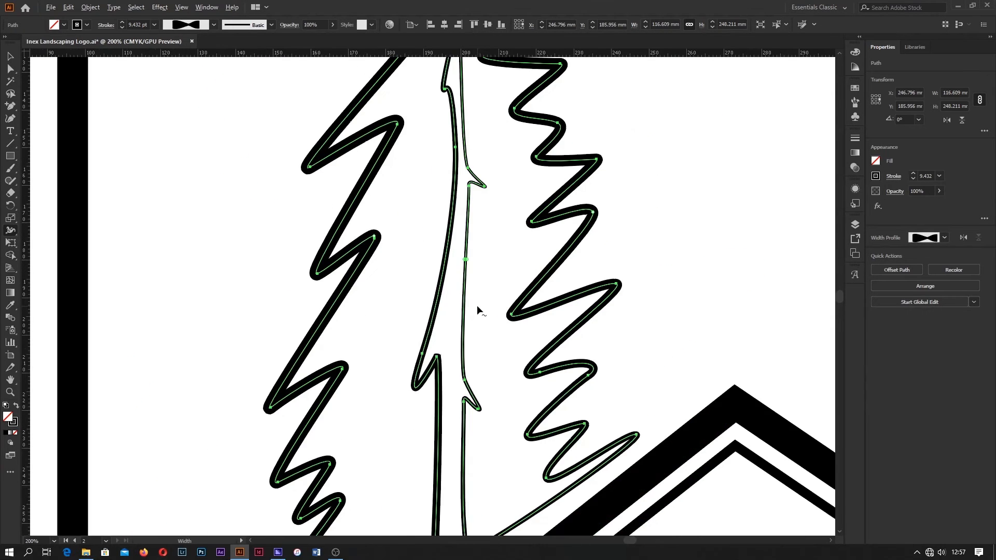
scroll(477, 306, "down", 2)
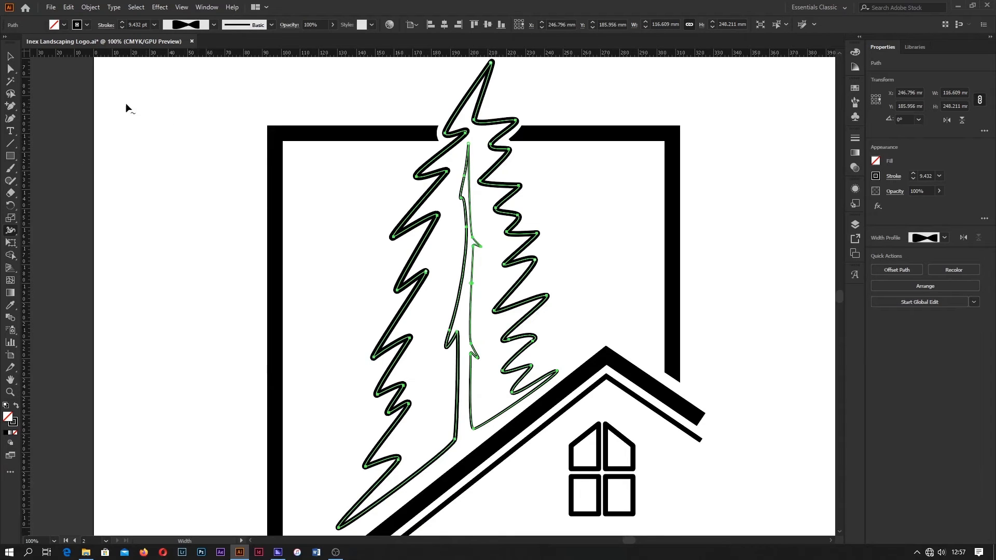
left_click(10, 55)
left_click(188, 305)
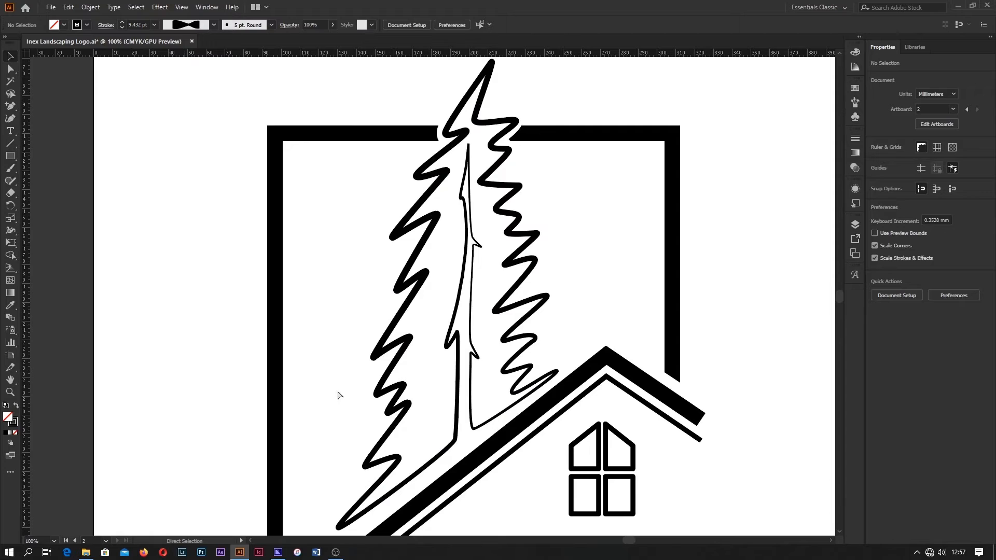
key("ctrl+s")
- Start an Offset Path on the tree outline with the preview on, keeping the frame and tree in view
left_click(410, 303)
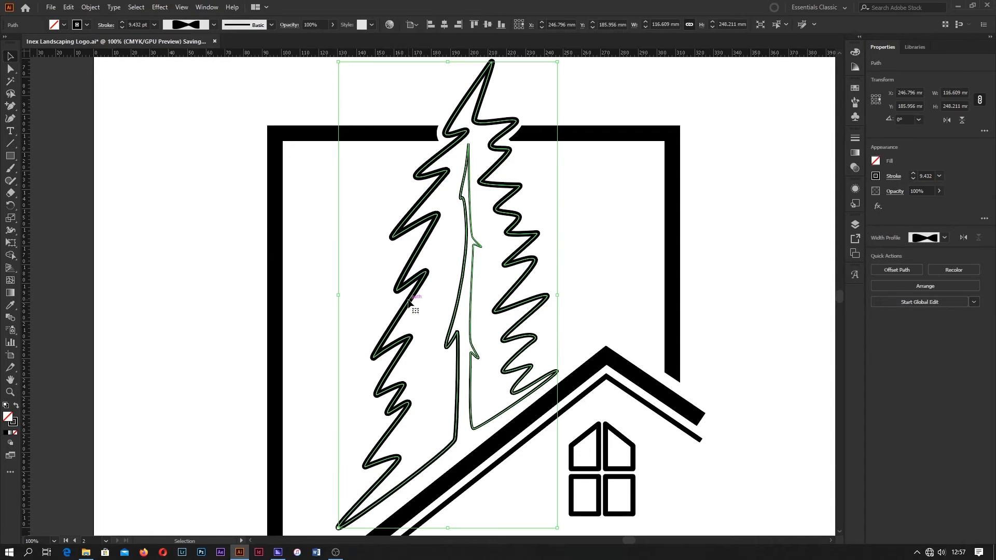
left_click(90, 7)
mouse_move(119, 260)
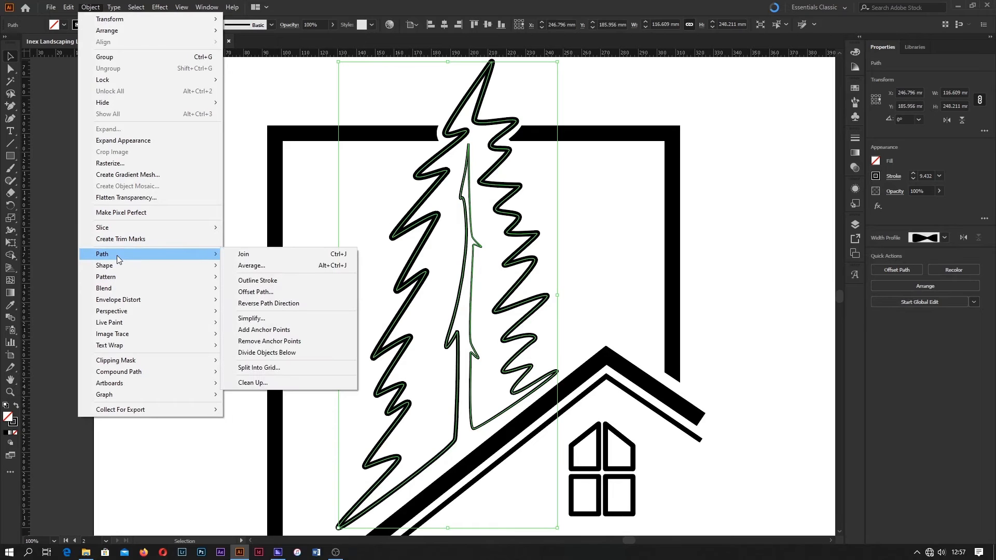
left_click(255, 292)
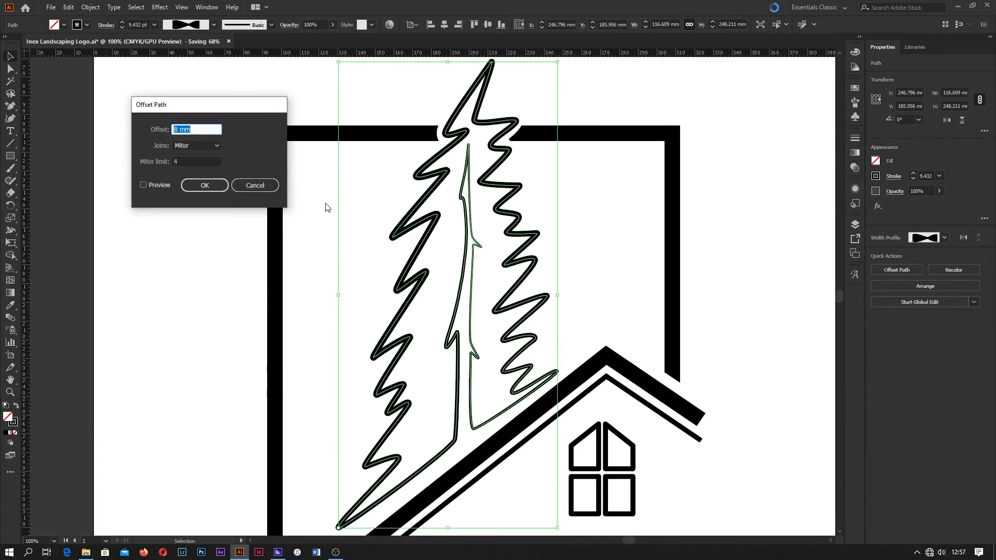
left_click(154, 184)
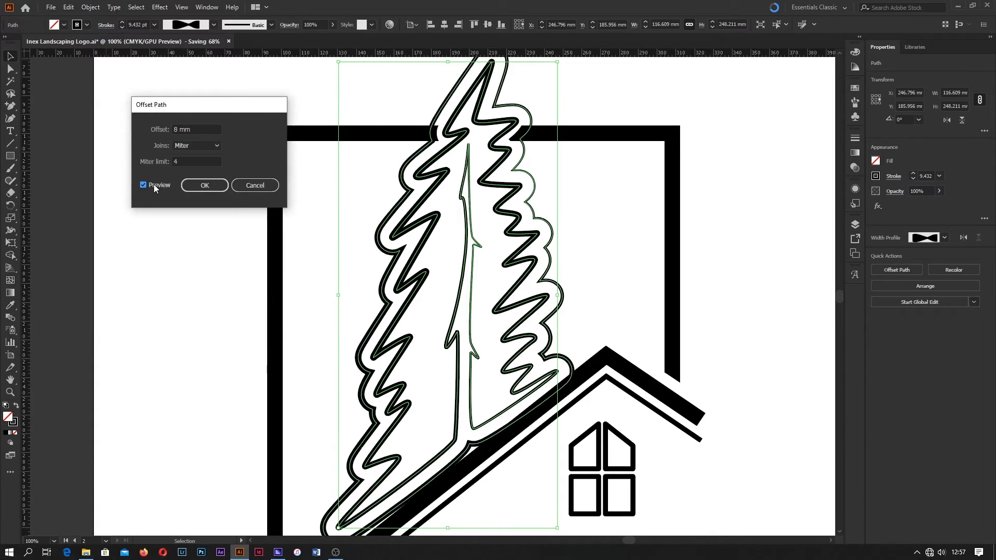
left_click_drag(182, 107, 182, 126)
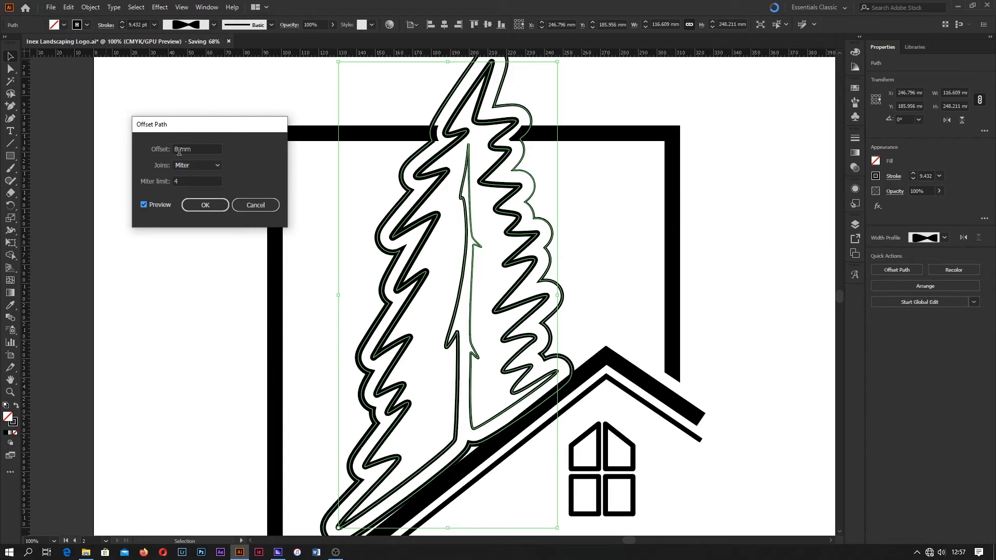
- Lower the tree outline's offset to -1 mm while previewing the offset path
left_click(177, 150)
key("Down")
key("Down")
key("Down")
key("Down")
key("Down")
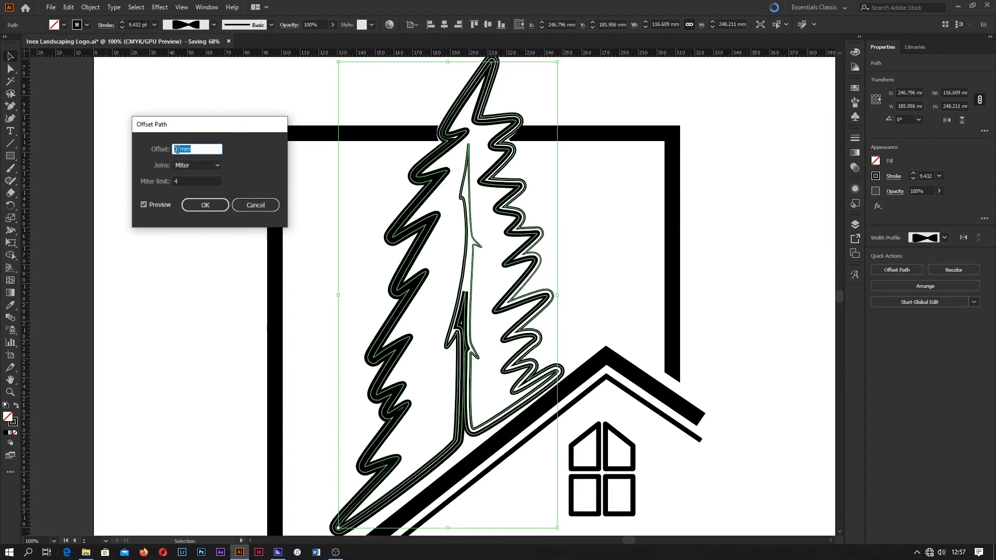
key("Down")
key("Down")
key("Down")
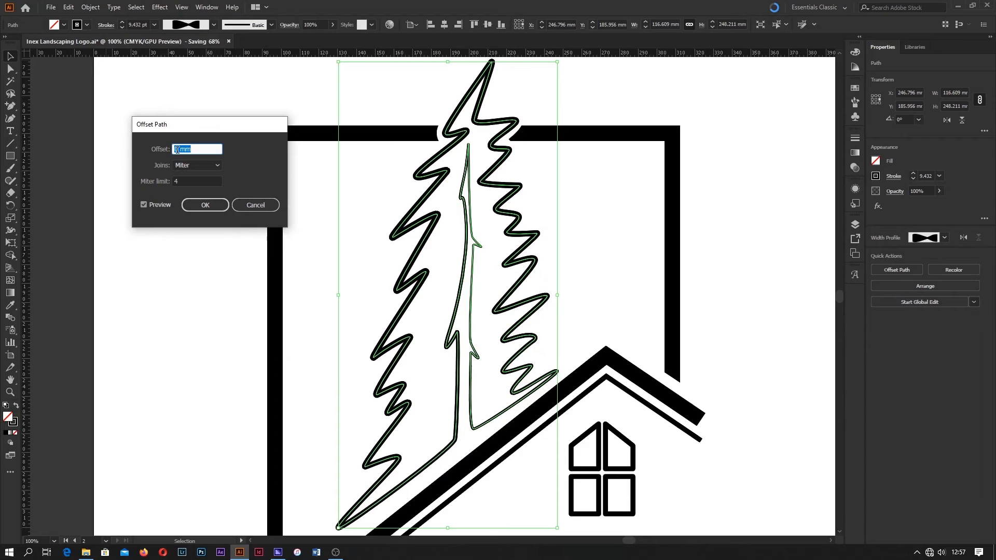
key("Up")
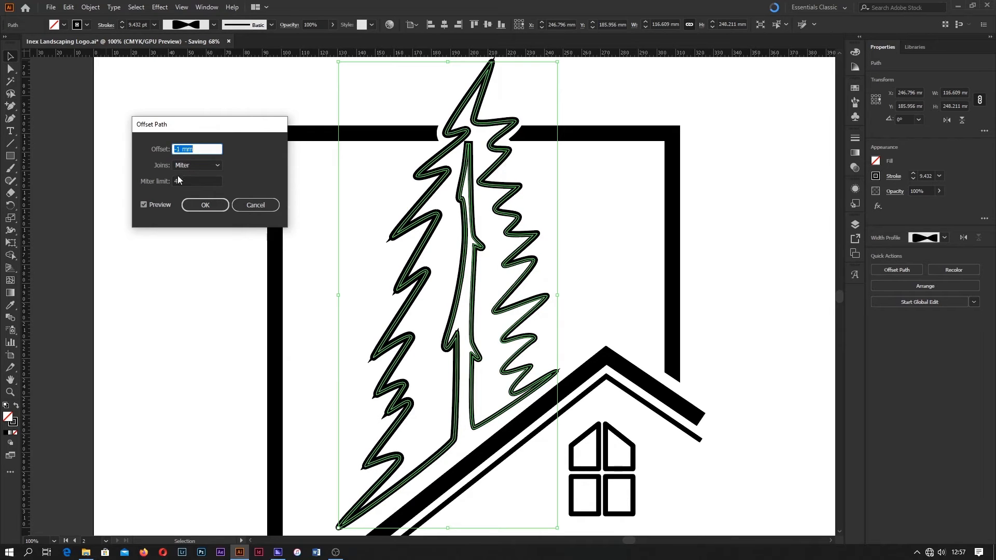
- Set the offset joins to Round and the offset to -2 mm, and apply the inner tree path
left_click(196, 165)
left_click(186, 187)
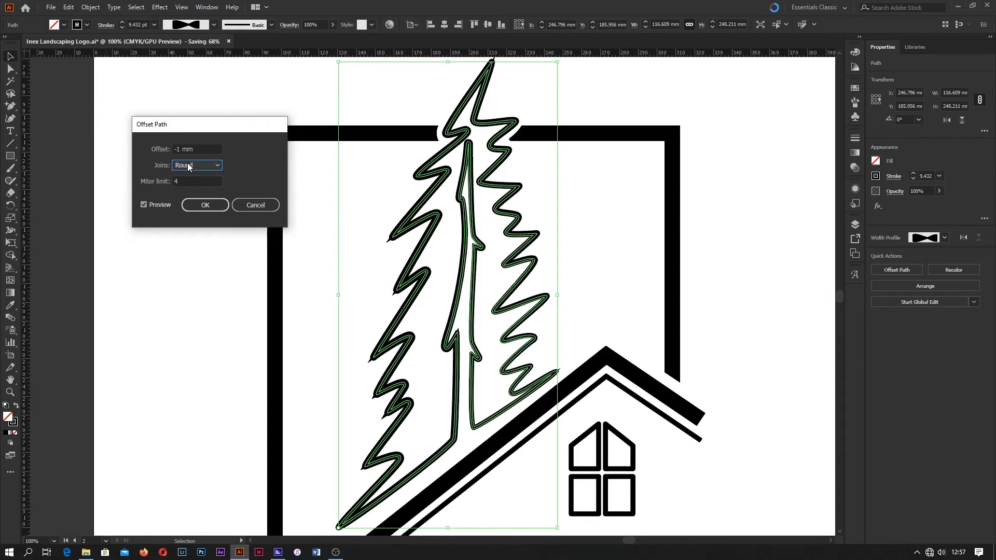
left_click(181, 149)
key("Down")
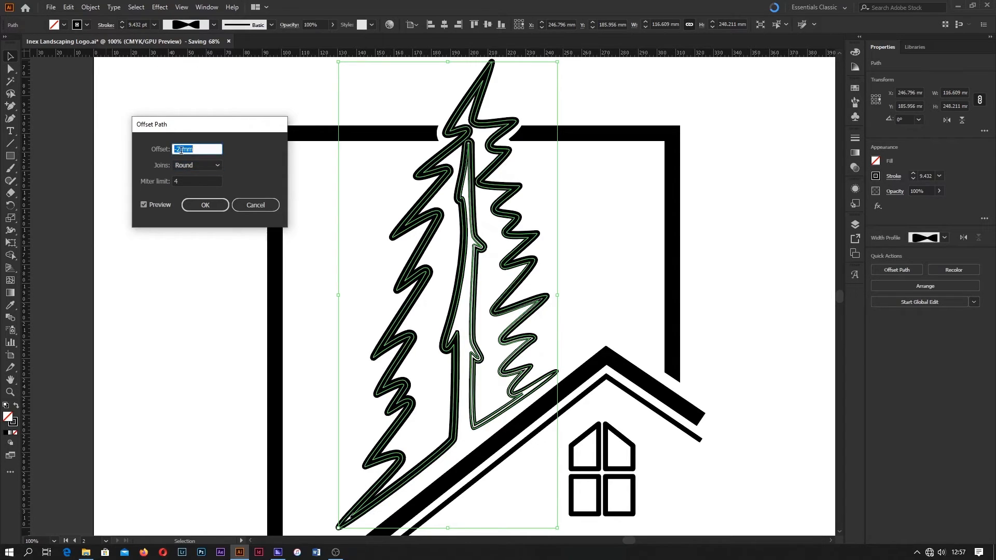
left_click(200, 206)
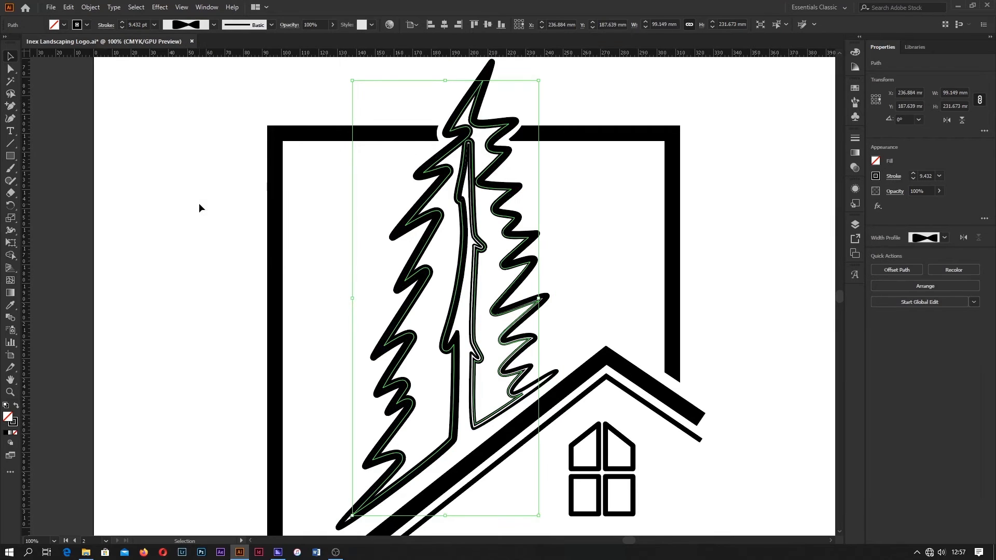
- Give the inner offset tree shape a dark green fill with no stroke and deselect it
left_click(16, 407)
left_click(57, 332)
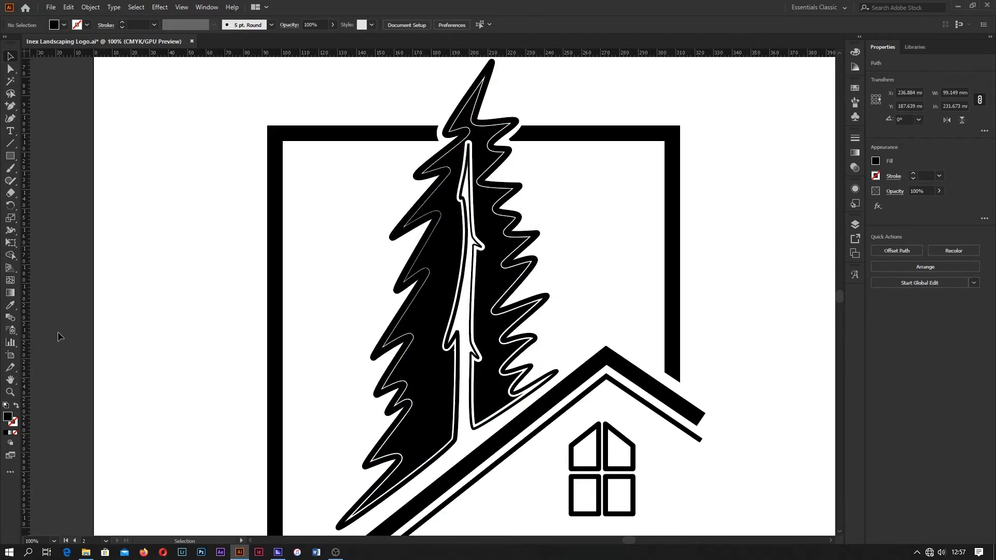
left_click(426, 334)
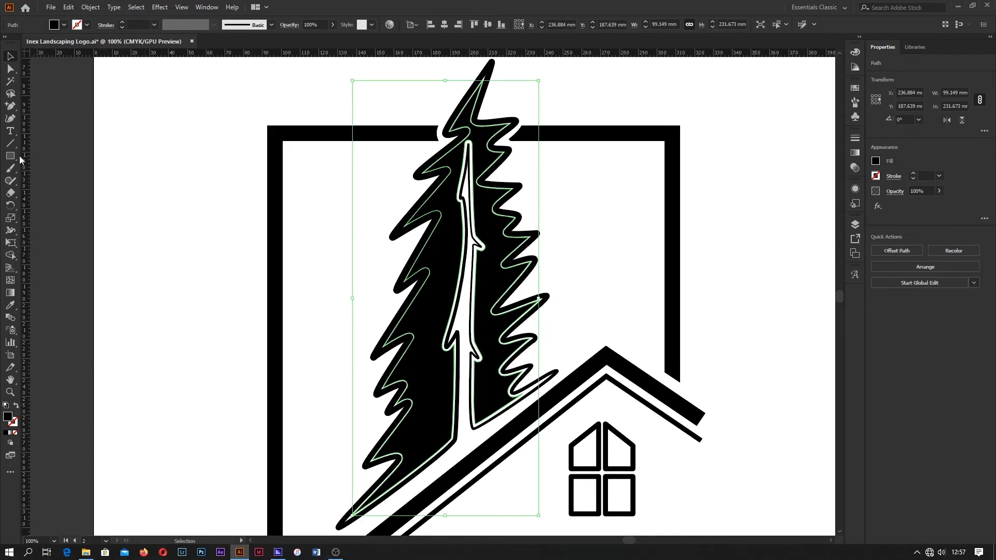
left_click(54, 25)
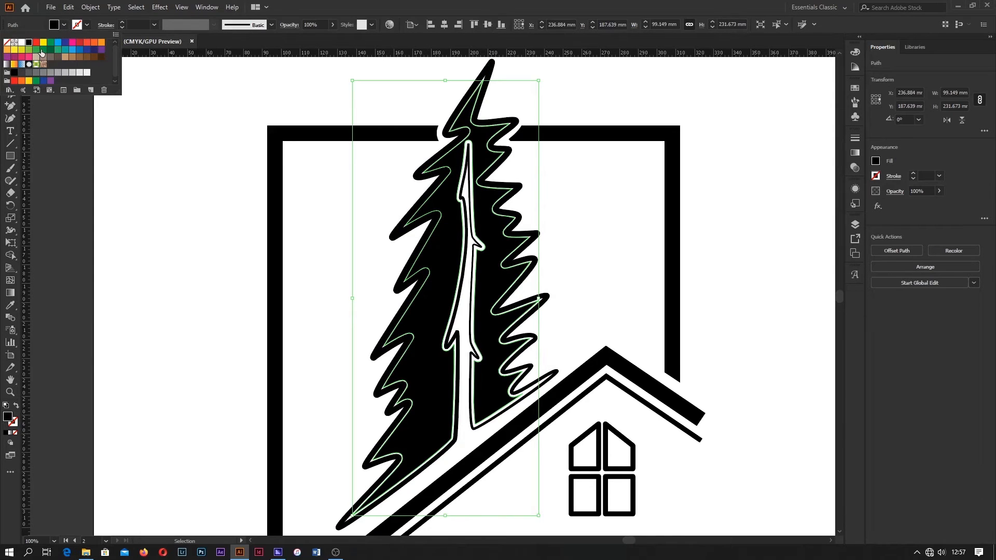
left_click(41, 50)
left_click(84, 176)
left_click(83, 188)
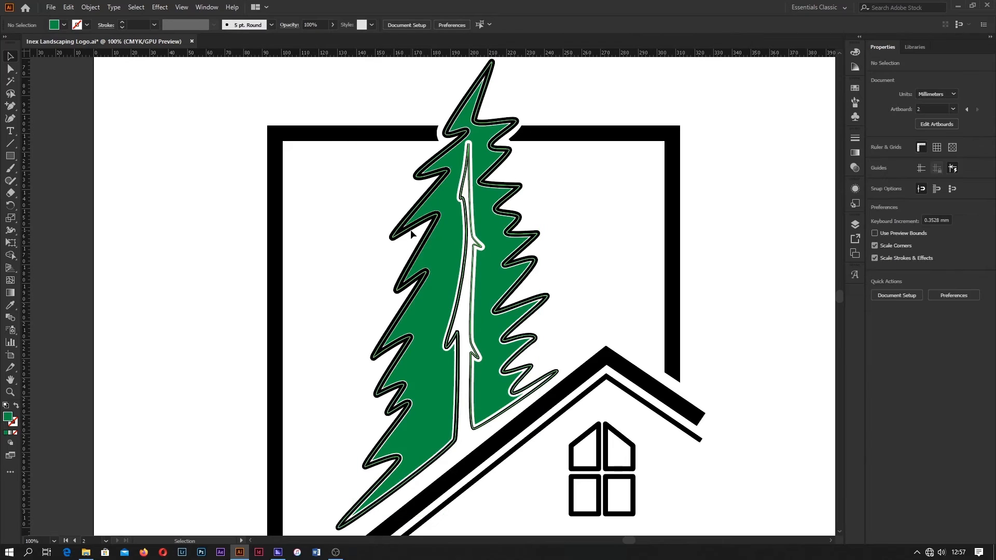
- Recolour the outer tree outline's stroke light yellowish green and deselect it
left_click(410, 234)
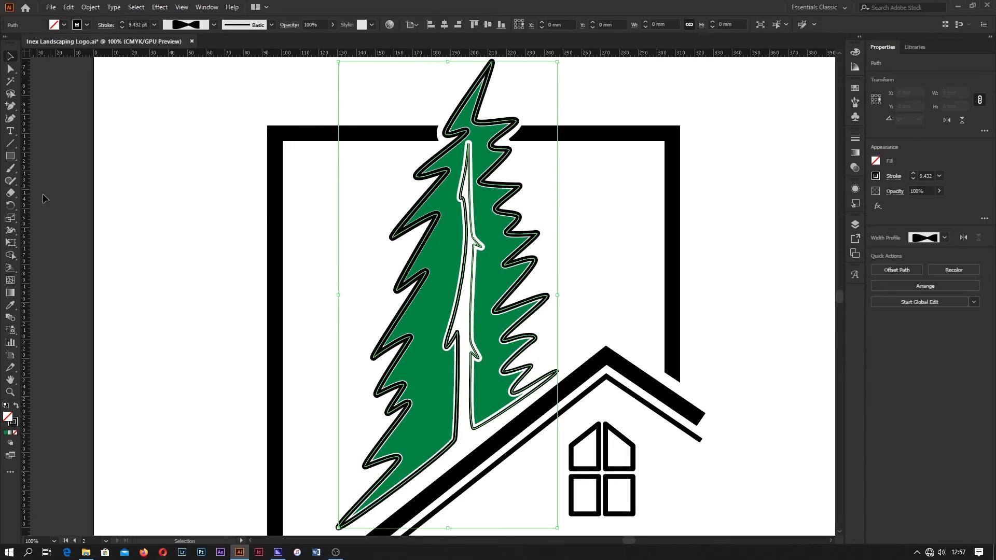
left_click(87, 24)
left_click(35, 51)
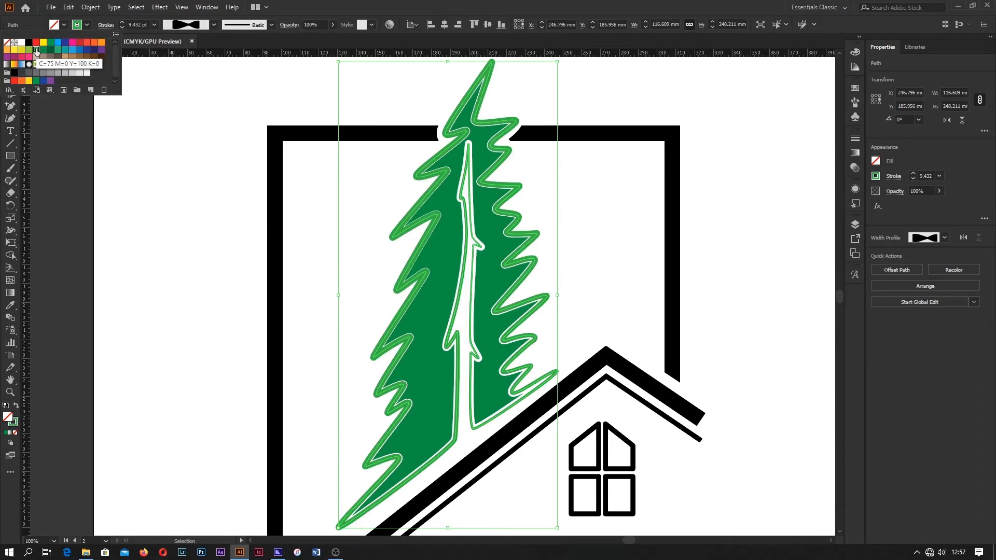
left_click(28, 50)
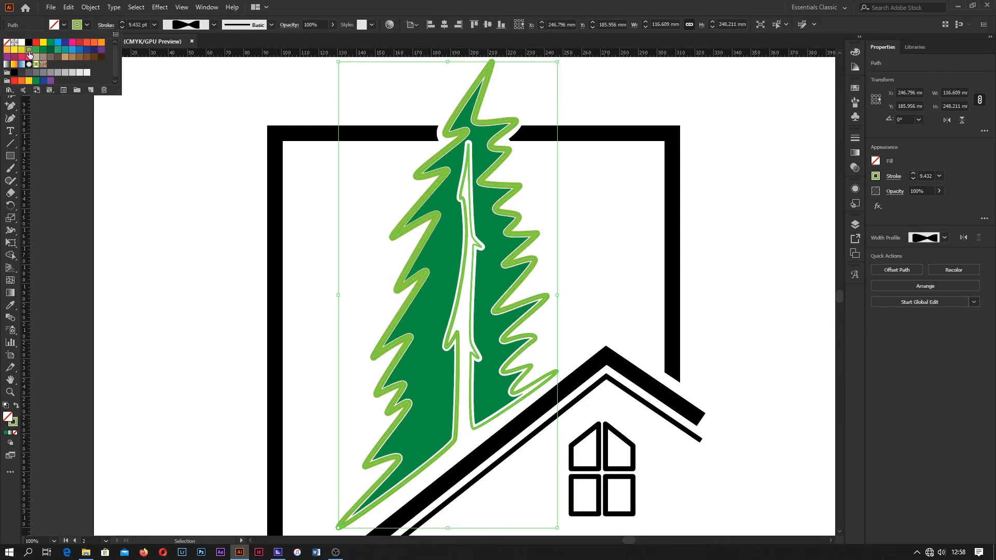
left_click(168, 222)
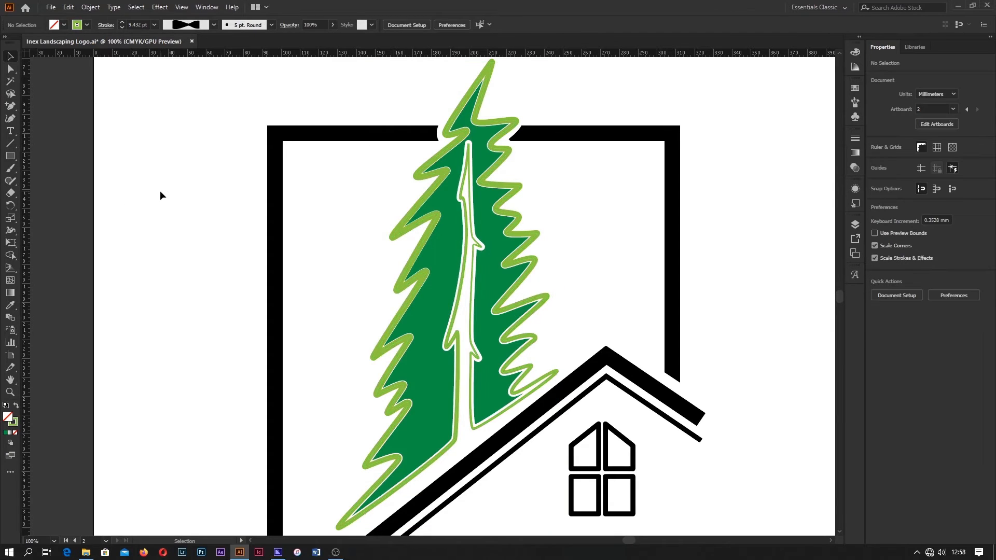
- Try a brown fill on the left frame and roof shape, and undo it
scroll(160, 191, "down", 1)
left_click_drag(137, 228, 188, 242)
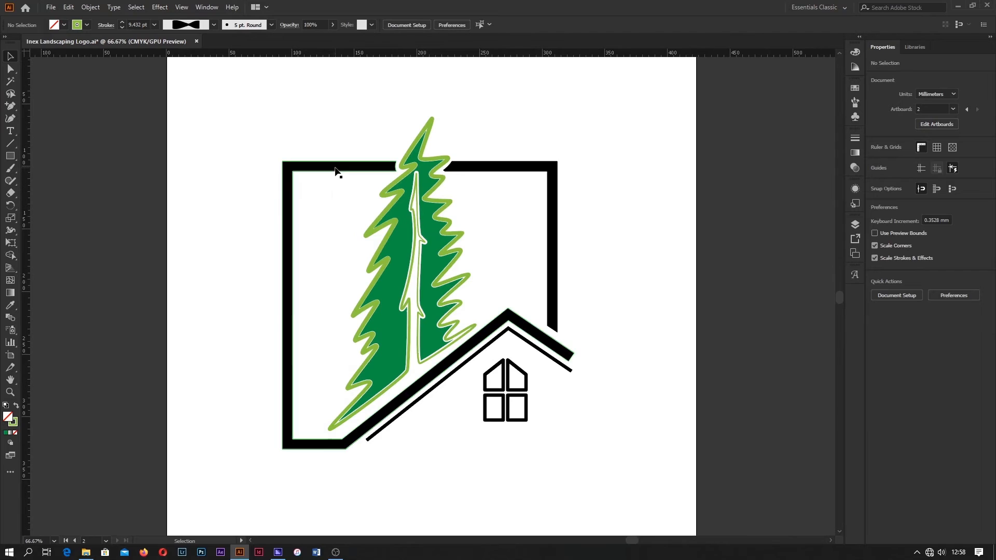
left_click(336, 168)
left_click(65, 24)
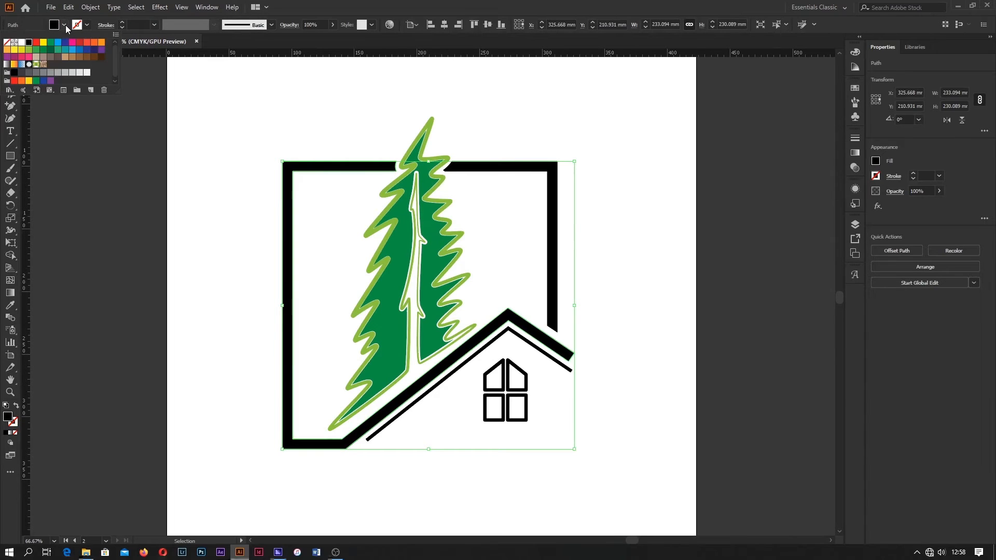
left_click(57, 58)
left_click(125, 215)
left_click(130, 233)
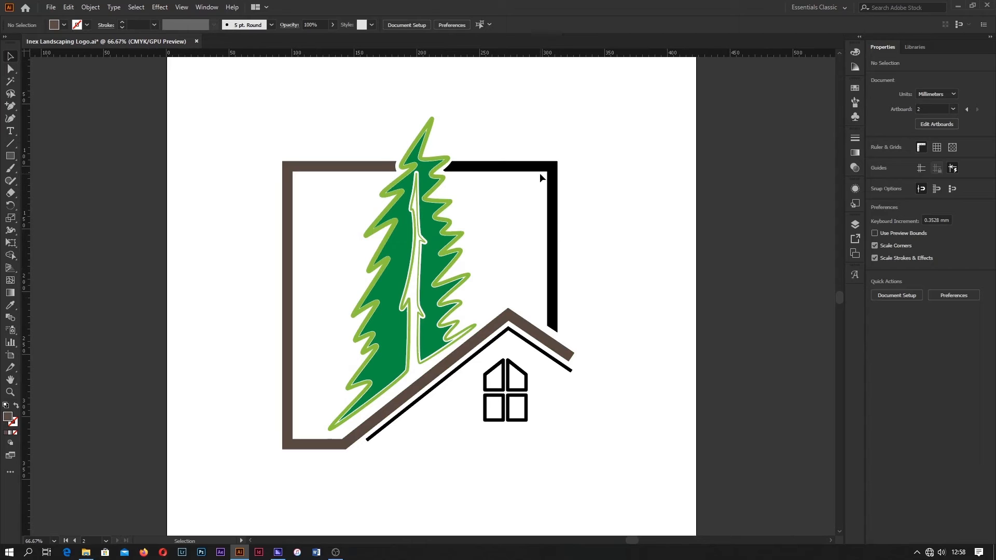
key("ctrl+z")
- Fill both frame pieces, including the attached roof, with the dark grey C=0 M=0 Y=0 K=80 swatch
left_click(491, 165)
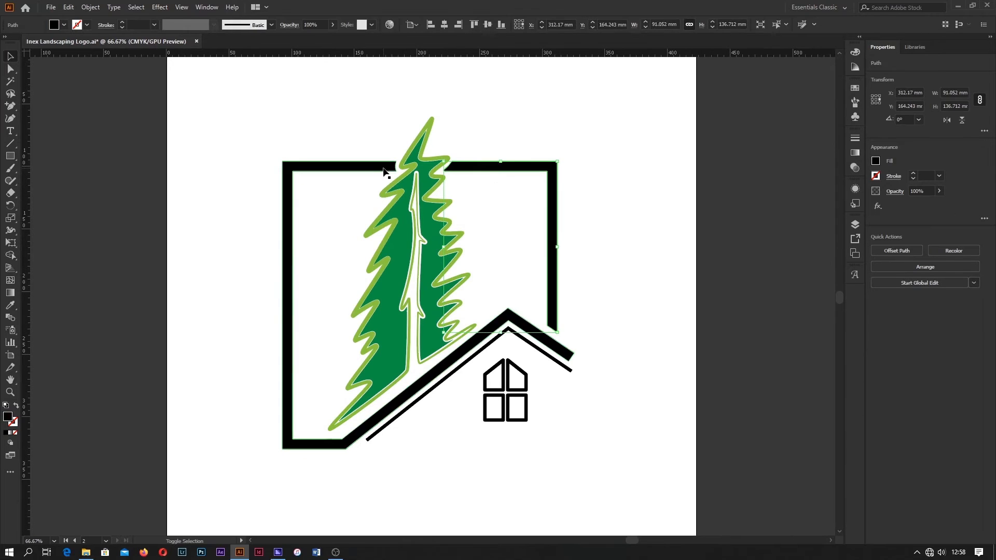
left_click(385, 169, "shift")
left_click(64, 25)
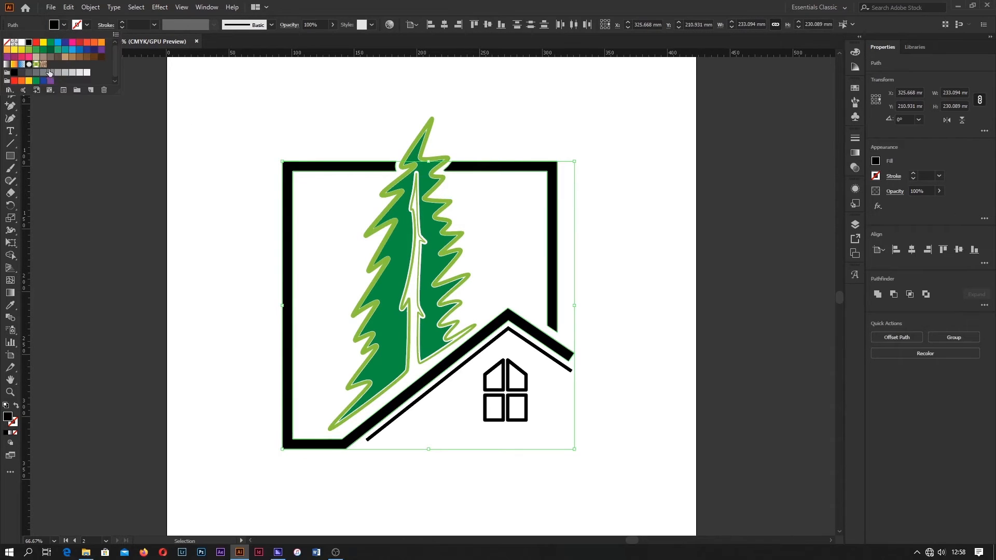
left_click(28, 73)
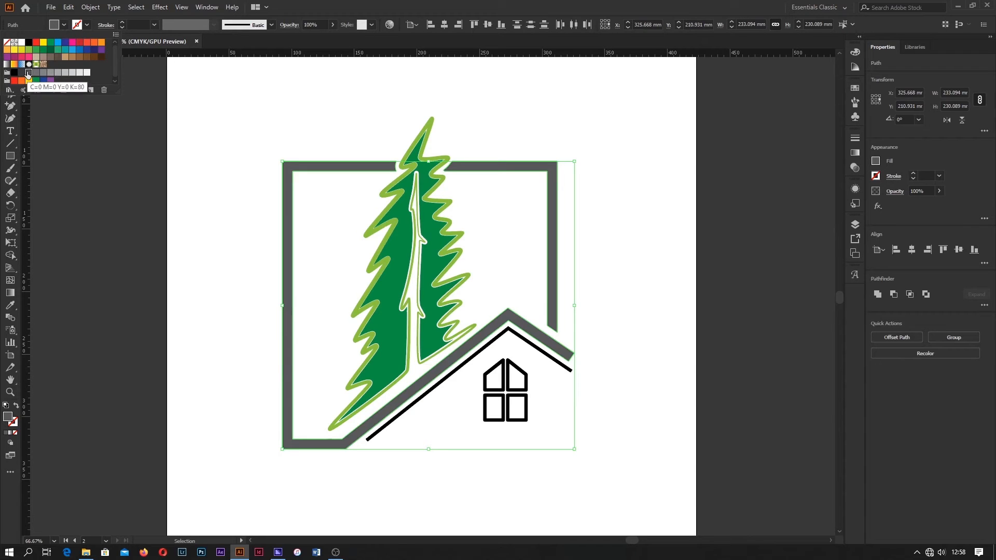
left_click(204, 194)
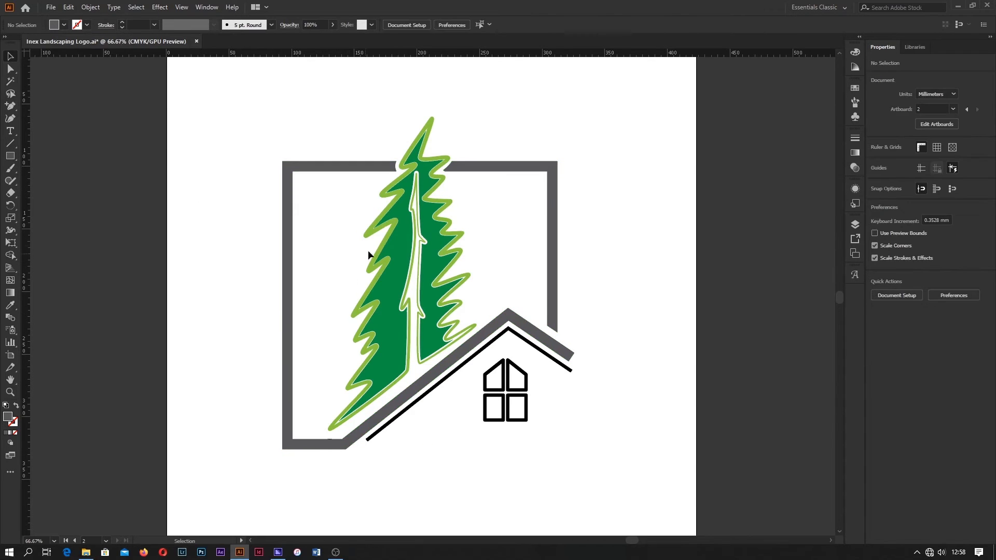
- Reduce the outer tree outline's stroke to 4 pt, deselect it, and check the thinner line
left_click(376, 233)
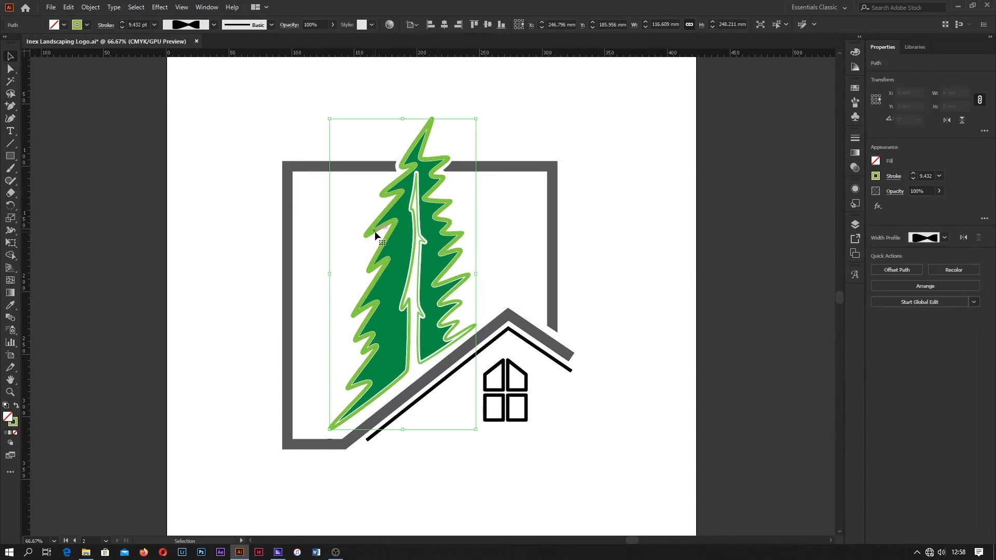
left_click(913, 179)
left_click(913, 179)
left_click(913, 178)
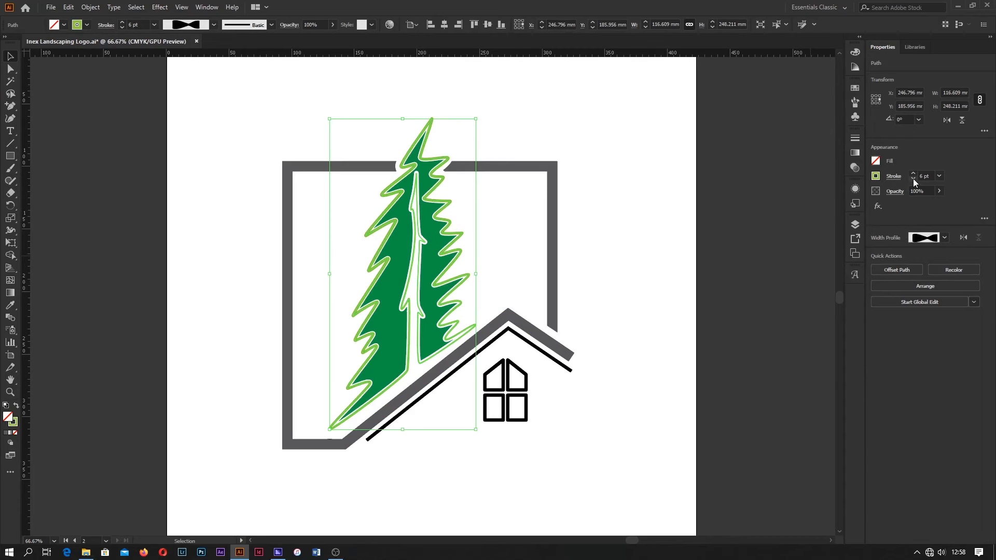
left_click(913, 178)
left_click(913, 179)
left_click(661, 212)
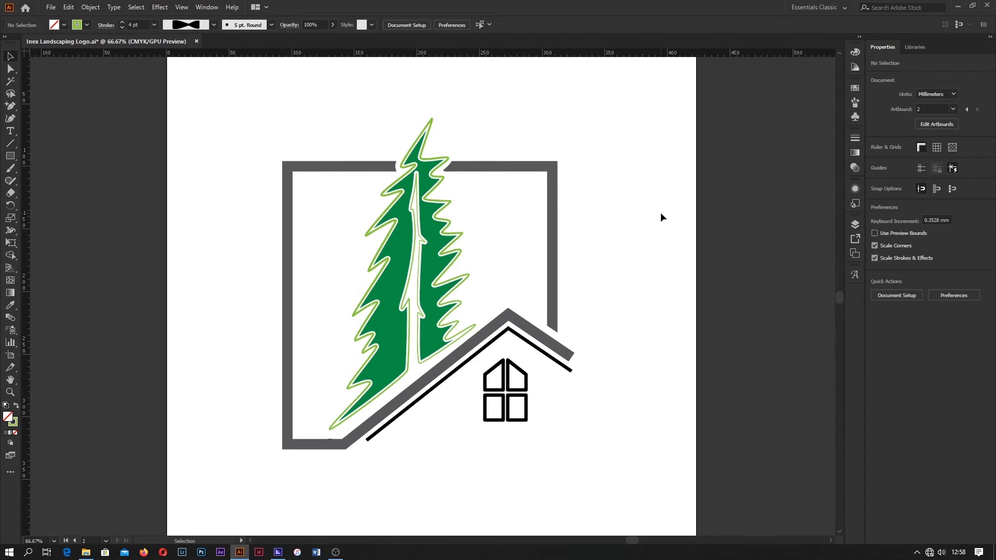
scroll(463, 202, "up", 1)
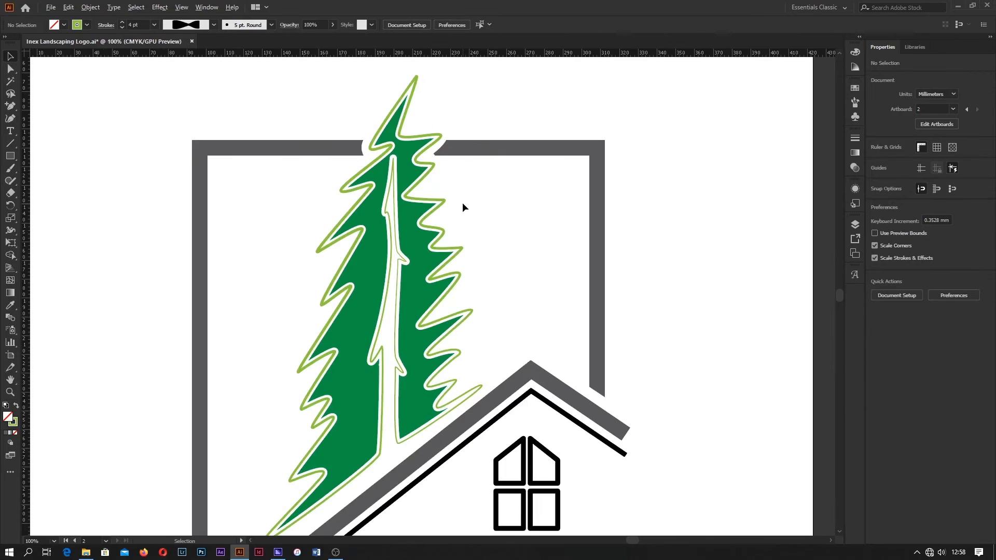
scroll(463, 203, "down", 1)
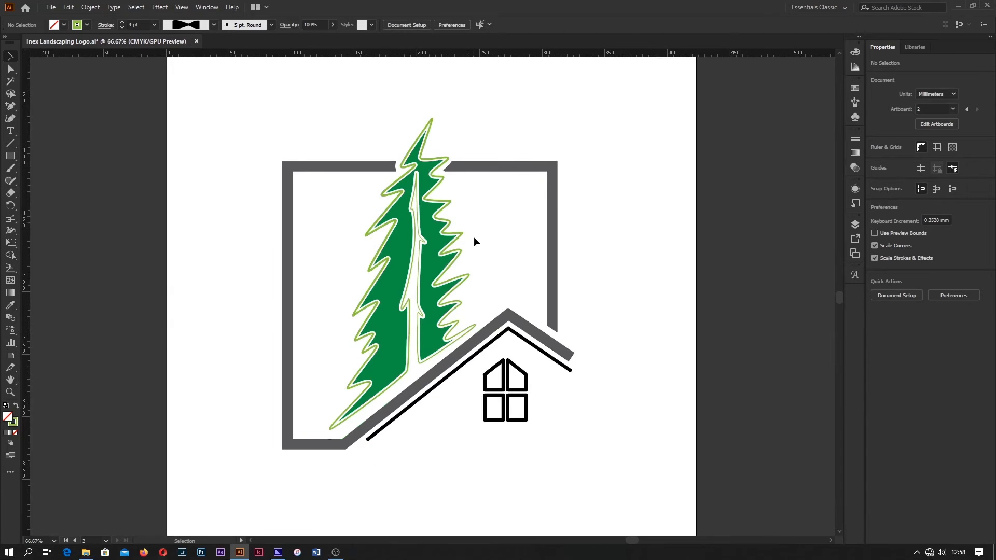
- Copy the tree outline's light green 4 pt stroke onto the thin roofline with the Eyedropper
left_click(528, 330)
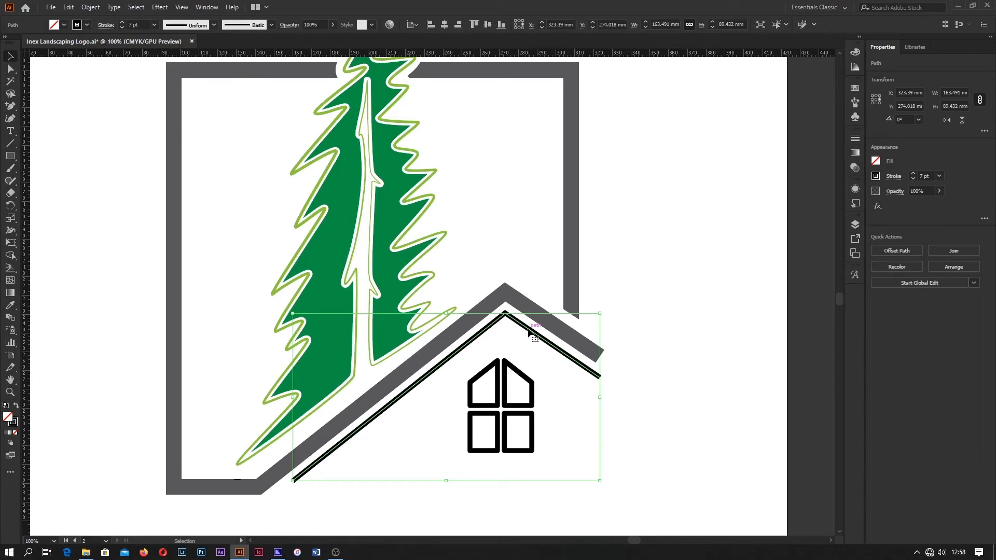
key("i")
left_click(448, 233)
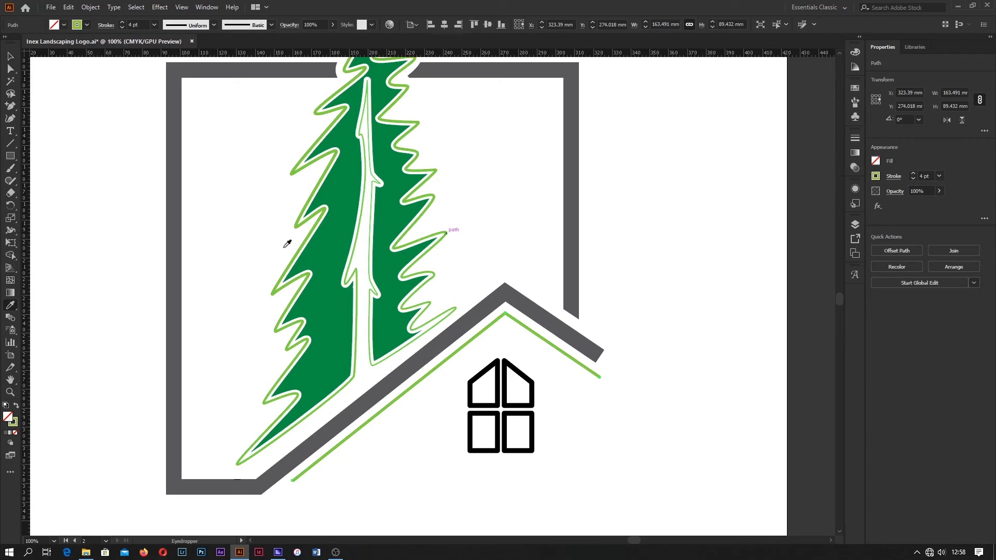
key("v")
left_click(690, 298)
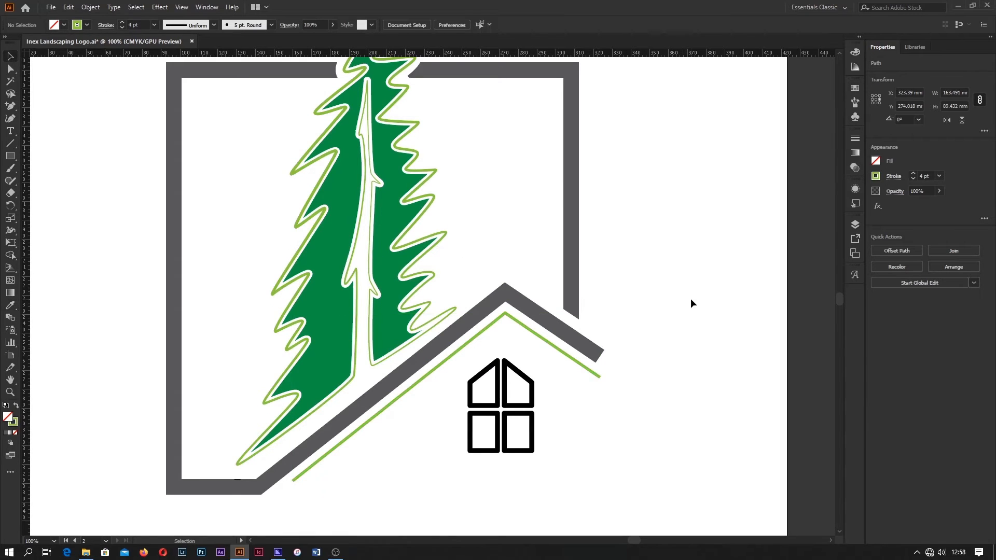
- Check which grey swatch the frame and roof shape uses as its fill
left_click_drag(542, 455, 477, 382)
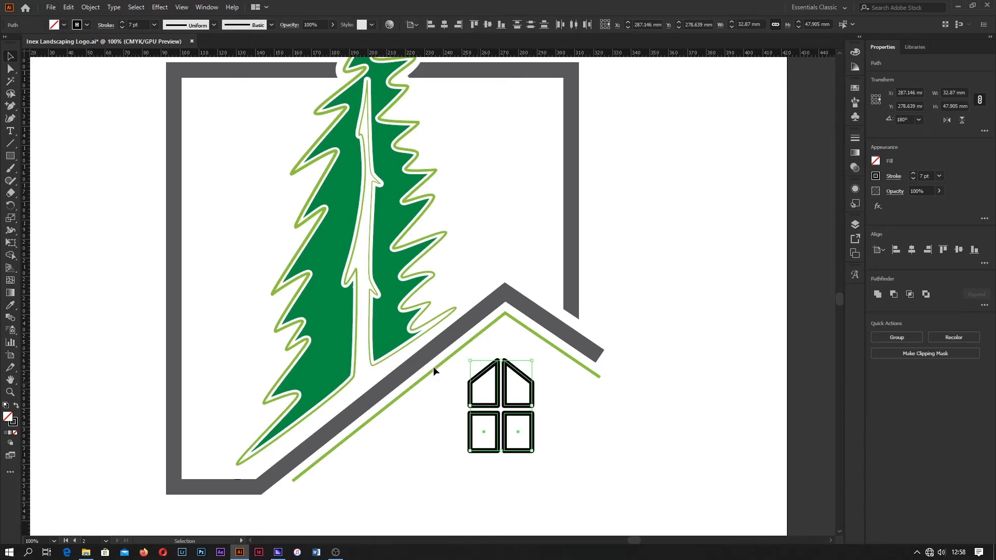
left_click(86, 24)
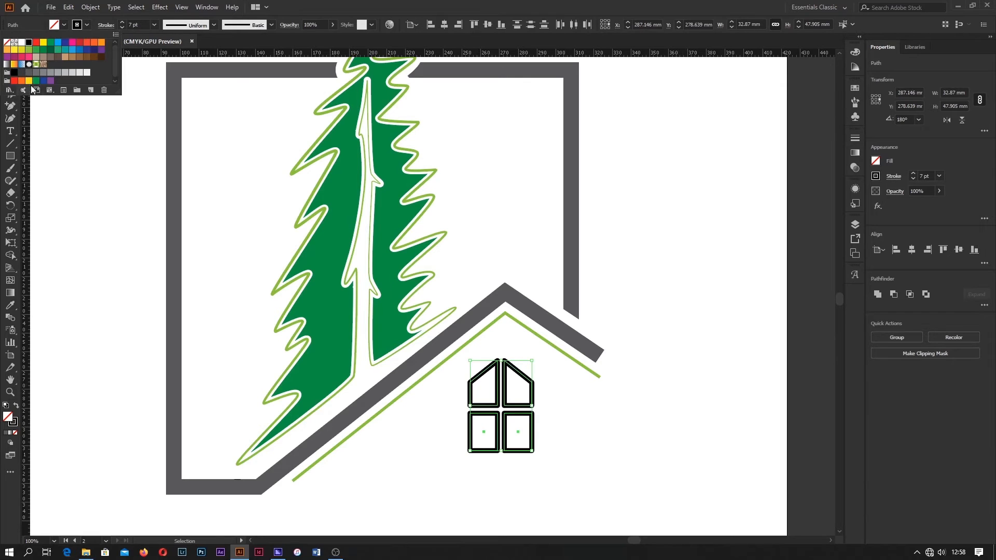
left_click(128, 347)
left_click(171, 318)
left_click(64, 25)
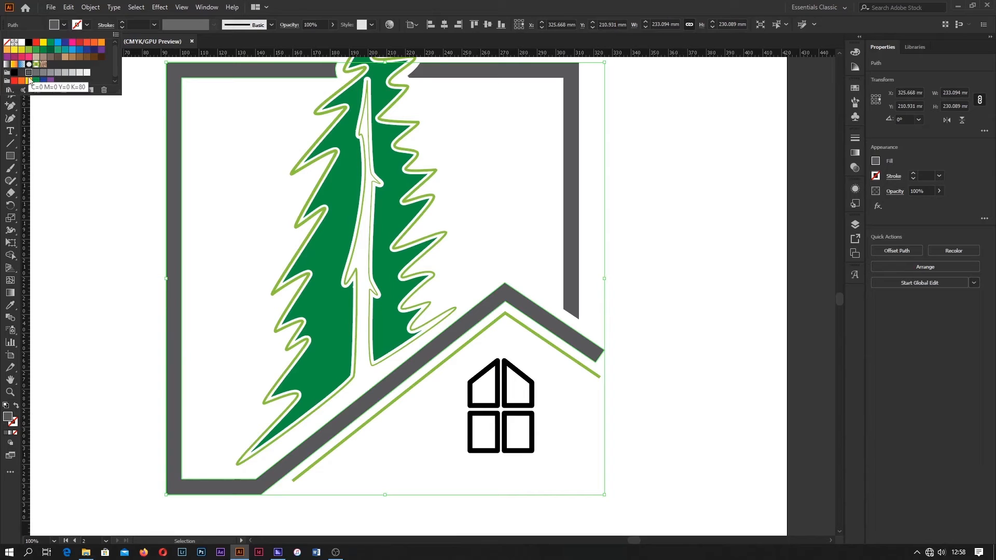
left_click(30, 81)
- Reduce the four window panes' stroke to 6 pt and colour it with the dark grey C=0 M=0 Y=0 K=80 swatch
left_click_drag(578, 474, 483, 397)
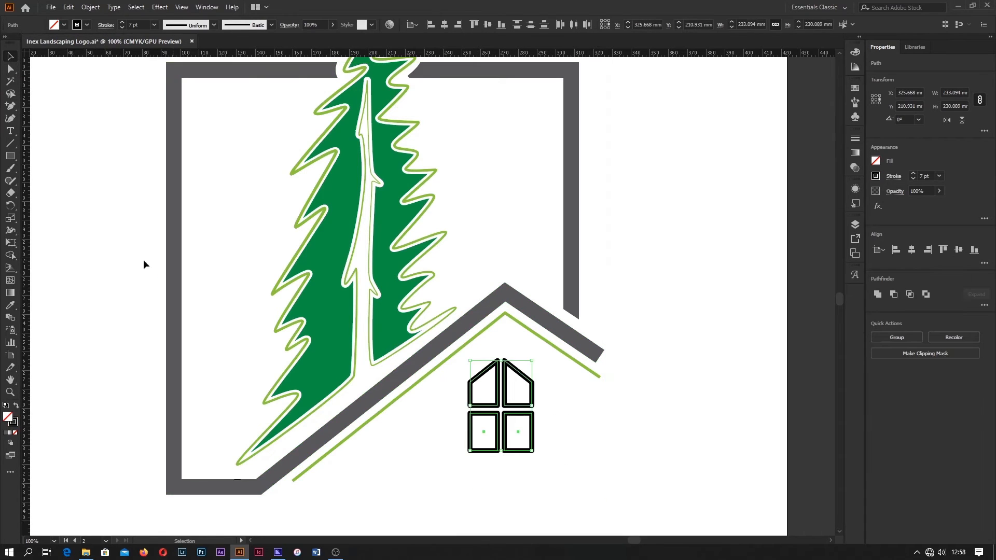
left_click(123, 28)
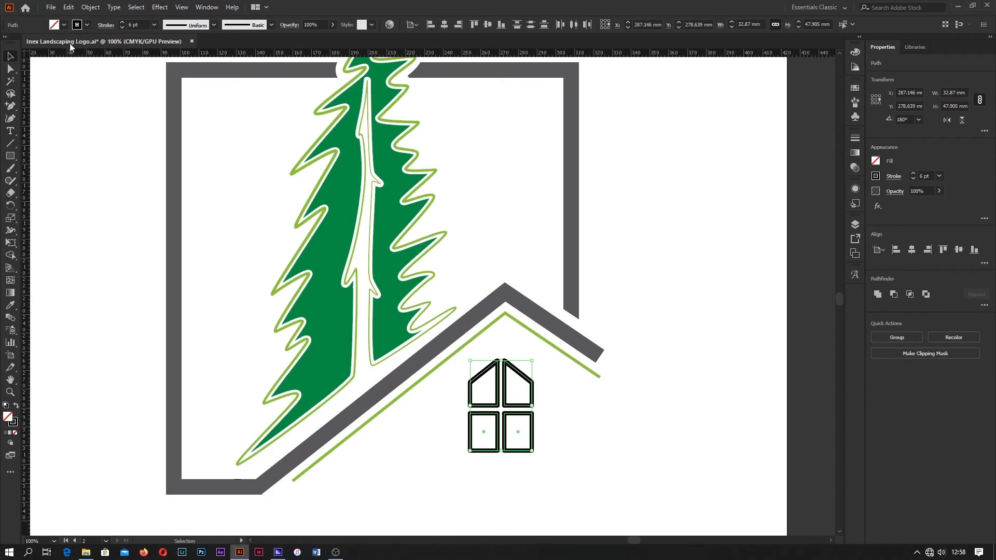
left_click(86, 26)
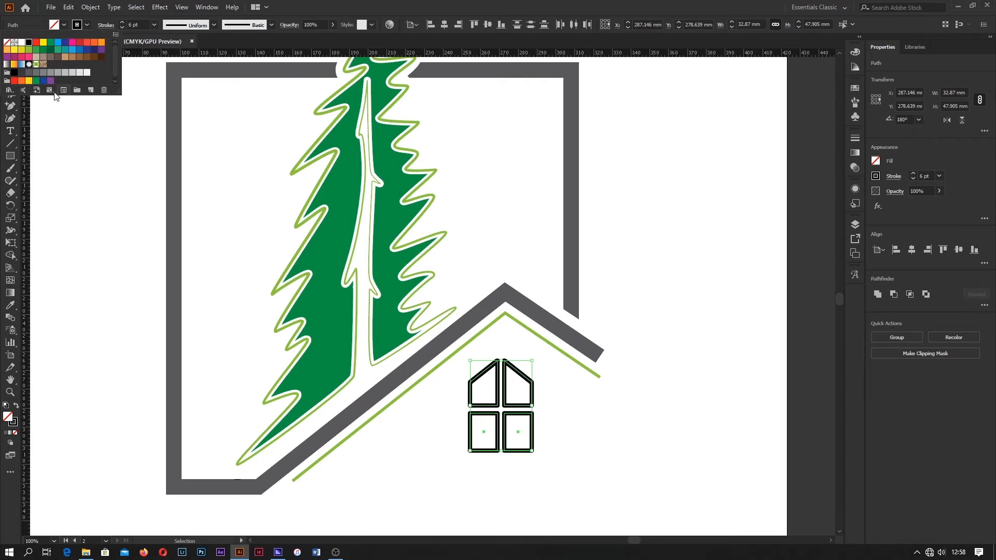
left_click(28, 72)
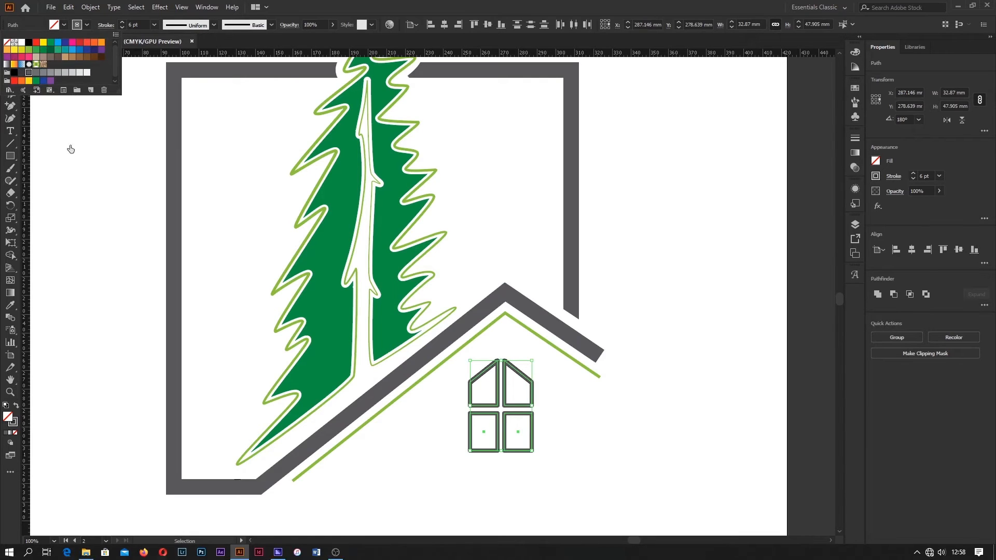
left_click(666, 338)
left_click(679, 278)
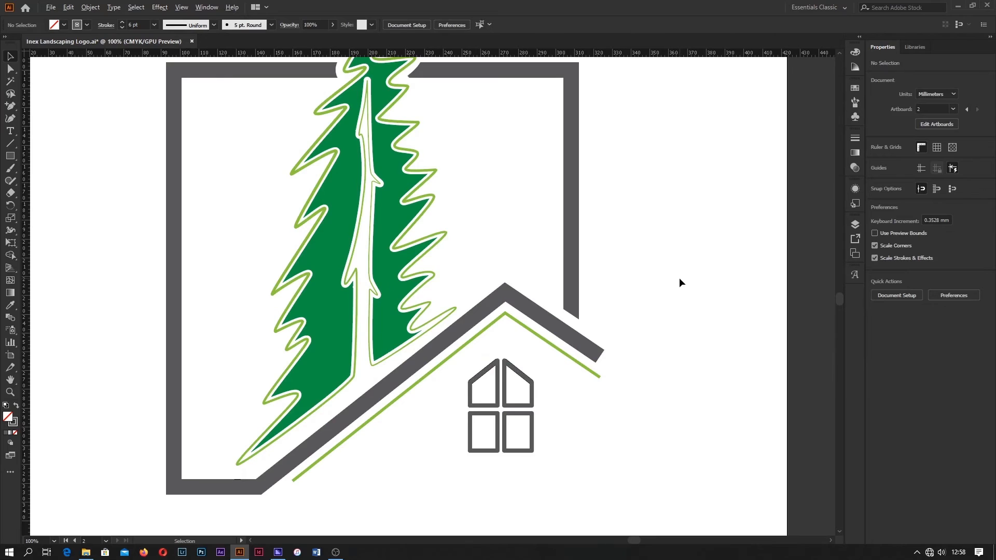
- Select the whole tree, frame and house artwork and move it straight up towards the artboard's upper edge
scroll(680, 278, "down", 3)
left_click_drag(663, 442, 343, 136)
left_click_drag(642, 386, 605, 409)
left_click_drag(540, 274, 599, 277)
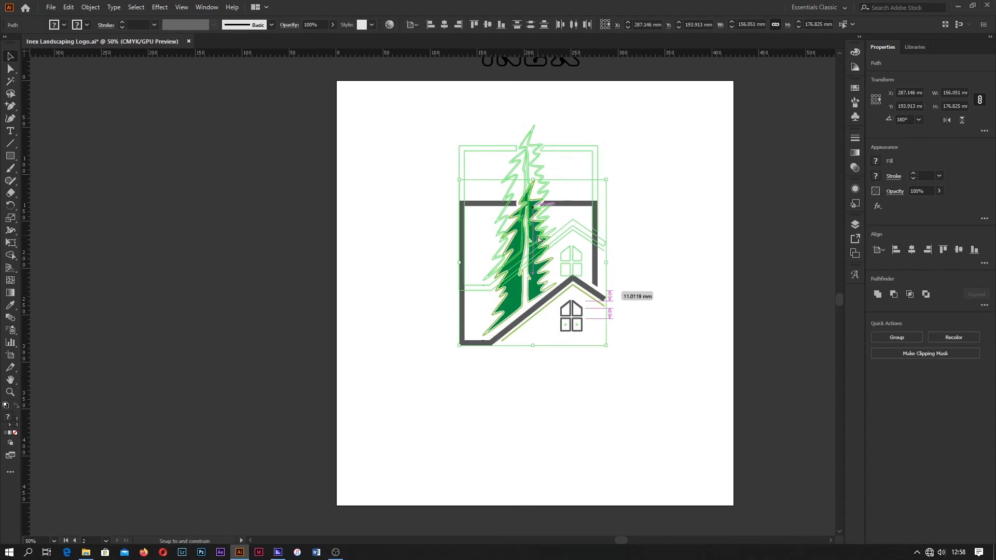
left_click(608, 254)
scroll(608, 254, "up", 1)
scroll(608, 253, "up", 3)
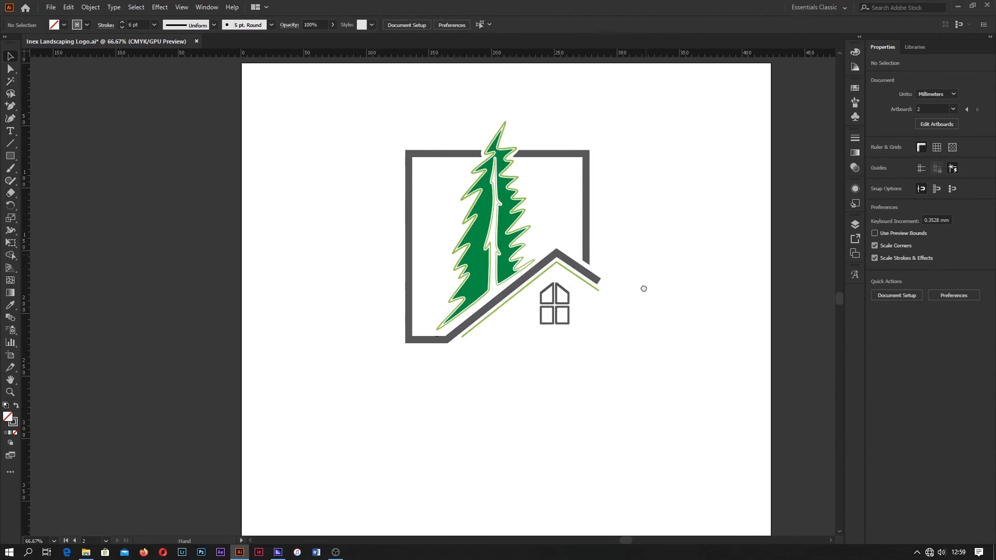
- Move the INEX text from above the artboard to just below the frame and enlarge it proportionally to about the frame's width
left_click(520, 110)
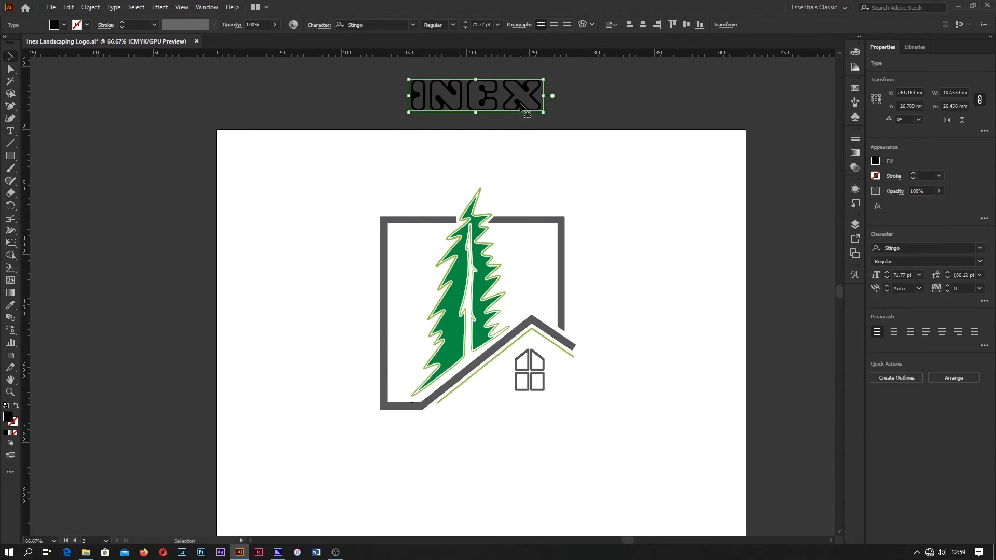
left_click_drag(520, 111, 487, 444)
scroll(490, 455, "up", 1)
scroll(490, 454, "up", 2)
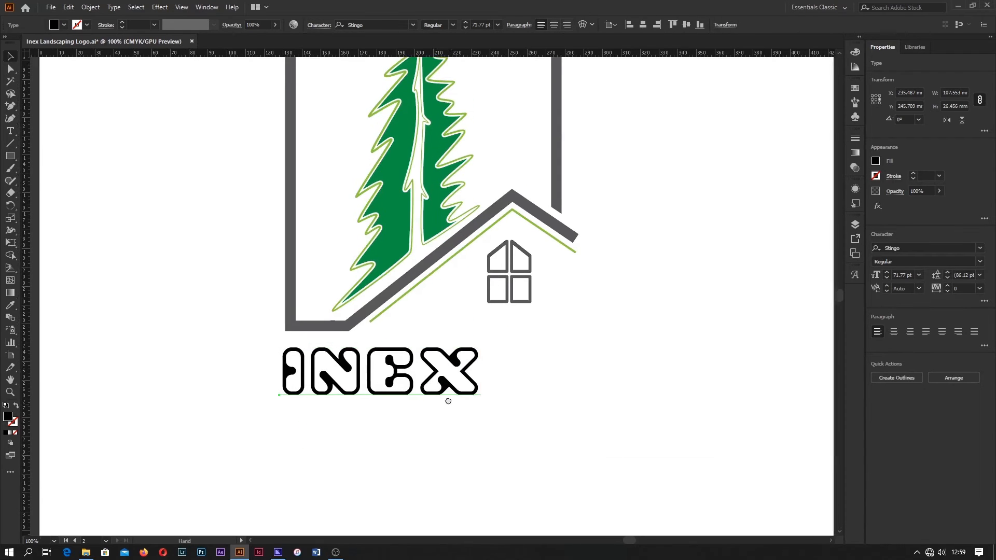
left_click_drag(495, 386, 622, 475)
left_click(495, 453)
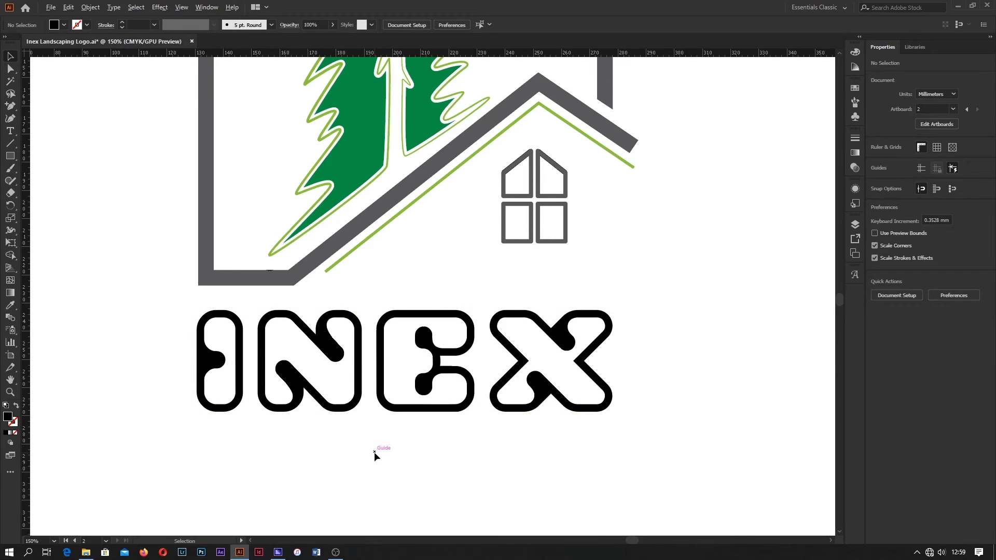
- Add the text LANDSCAPING in Montserrat Regular, scale it to about 37 pt, and place it directly beneath INEX with left edges aligned
key("ctrl+minus")
key("ctrl+minus")
key("ctrl+minus")
left_click_drag(417, 424, 412, 405)
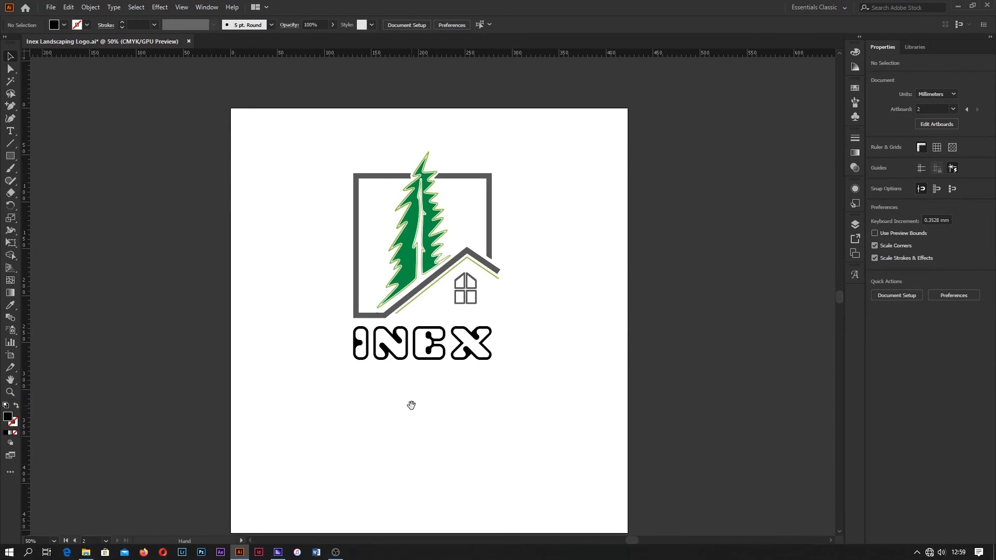
key("t")
left_click(429, 388)
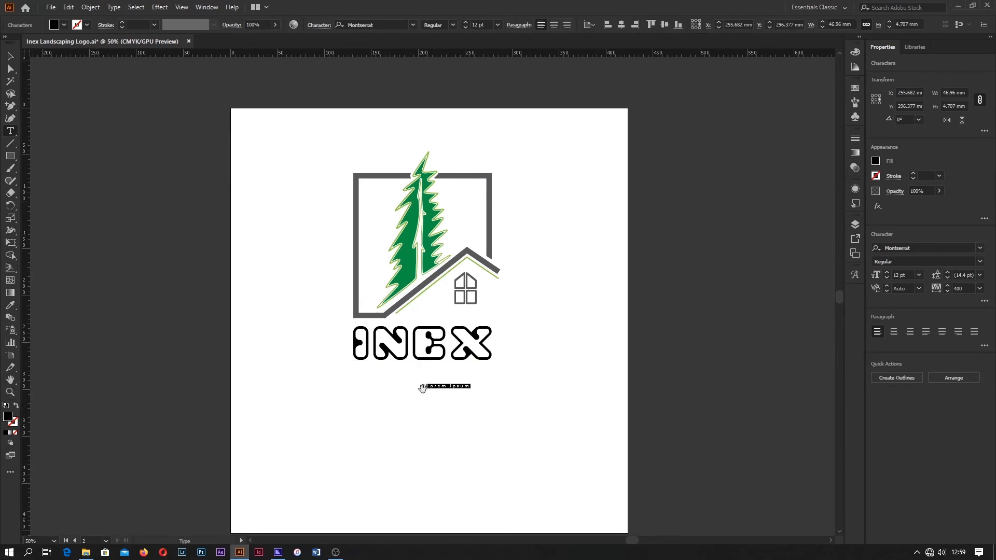
key("ctrl+plus")
key("ctrl+plus")
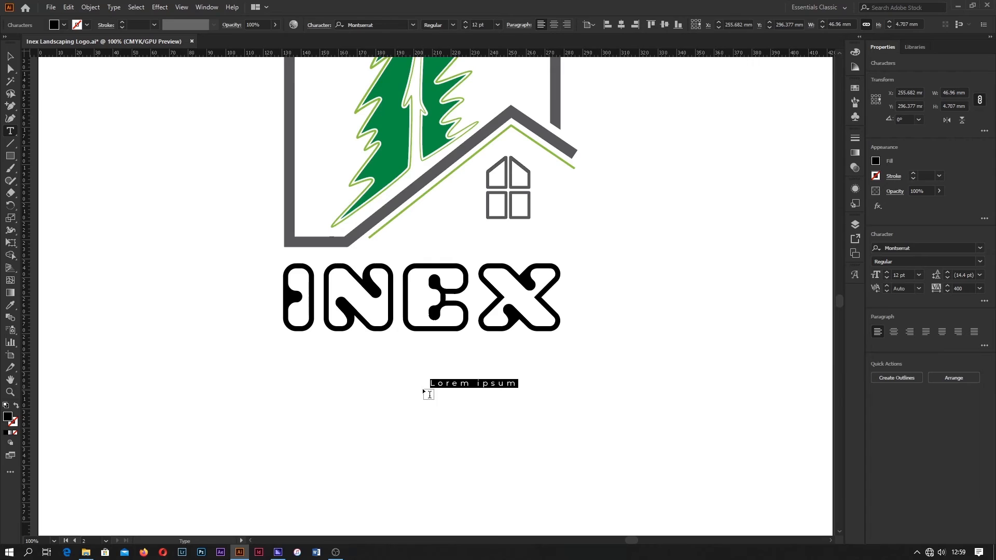
type("LAN")
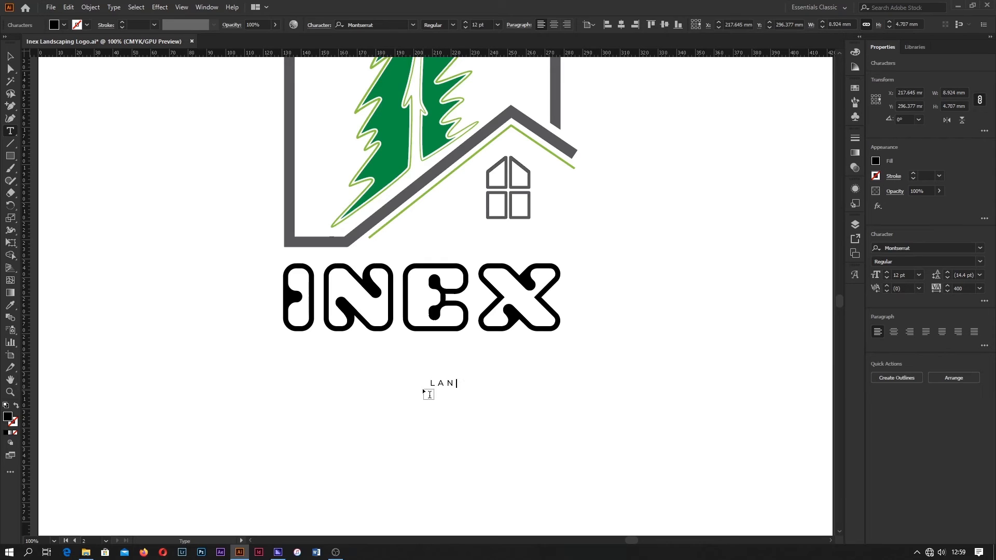
type("DSCAPING")
key("Escape")
left_click_drag(525, 389, 625, 499)
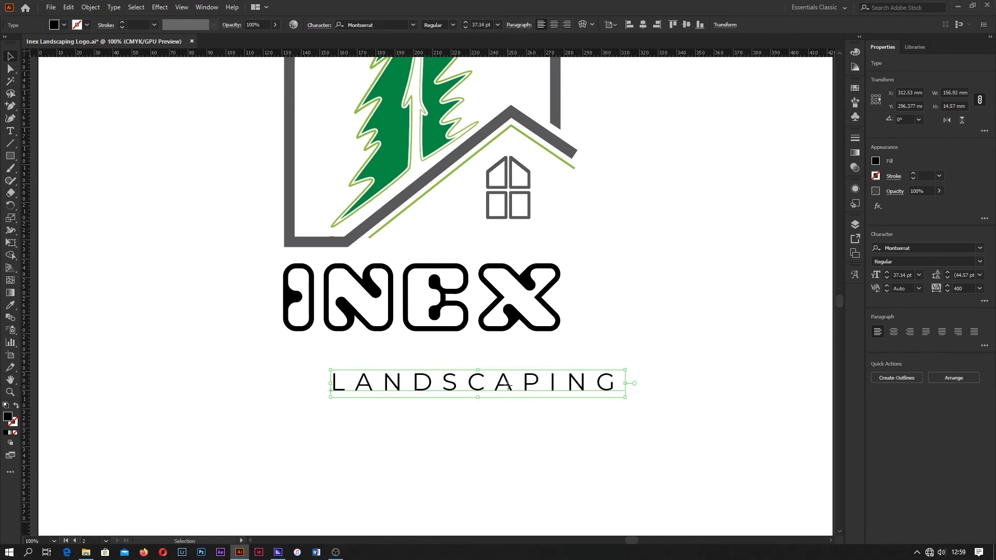
left_click_drag(508, 387, 459, 351)
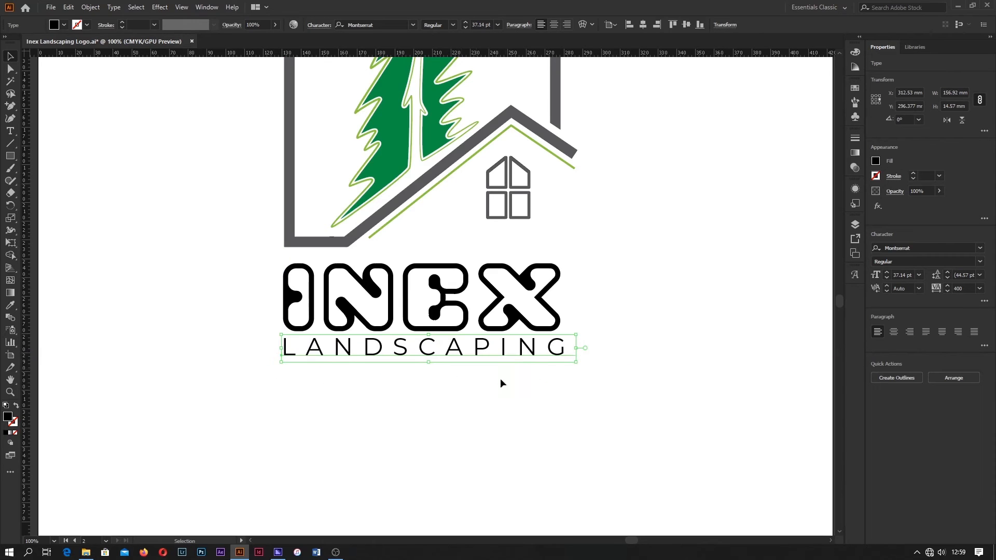
- Enlarge the INEX and LANDSCAPING lines together slightly so their width reaches the roof's outer end
left_click_drag(636, 456, 381, 326)
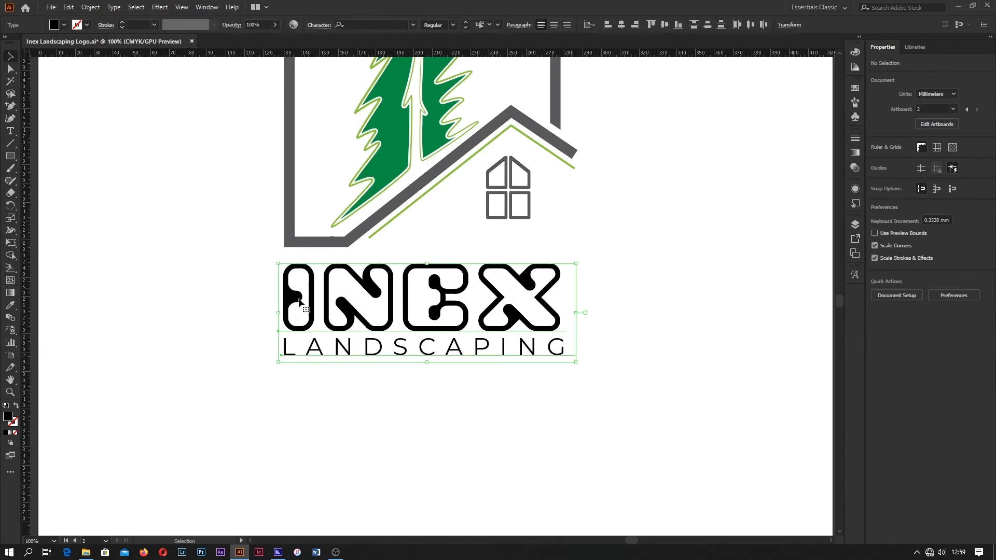
left_click_drag(577, 364, 592, 403)
left_click(588, 430)
key("ctrl+minus")
key("ctrl+minus")
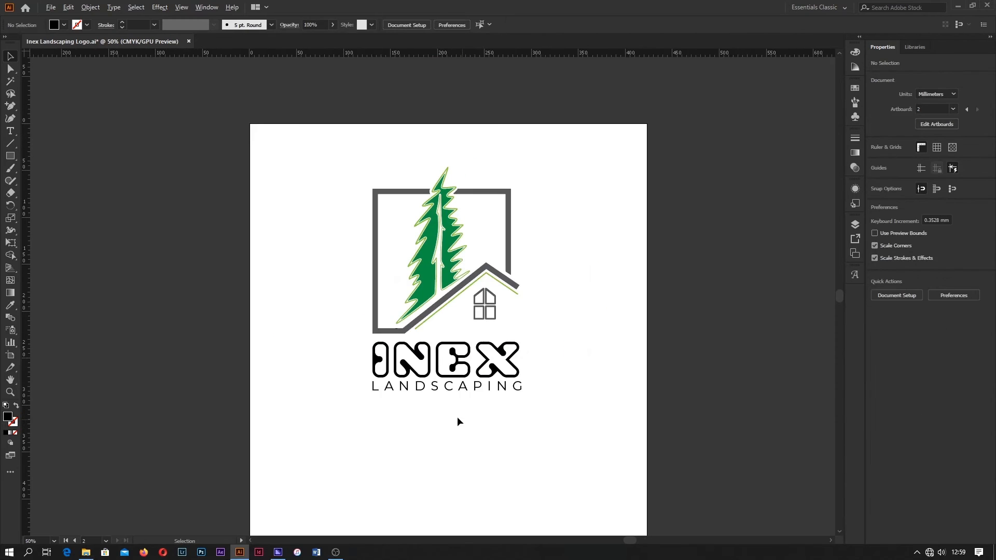
- Lower the LANDSCAPING line slightly to widen its gap to INEX
scroll(428, 399, "up", 3)
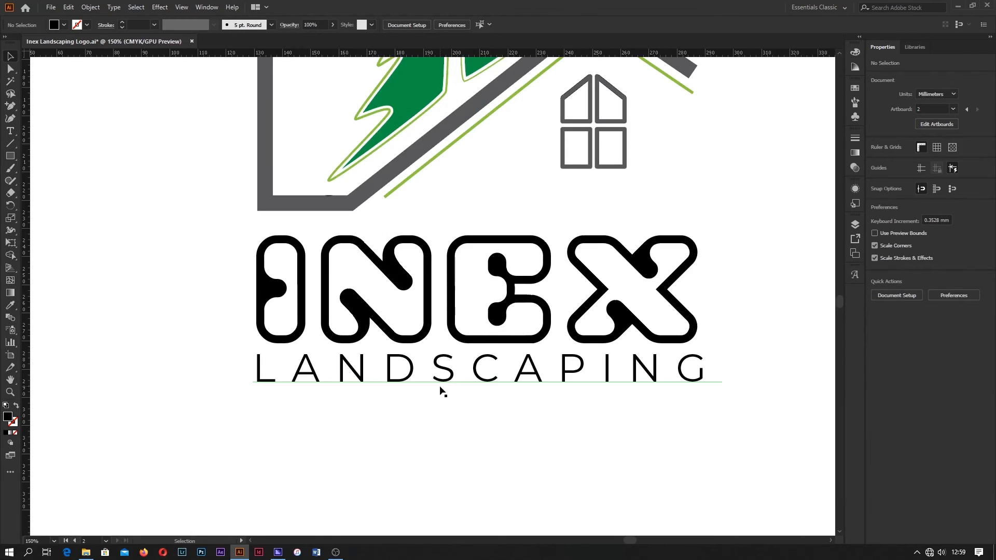
left_click_drag(444, 377, 444, 385)
left_click(448, 426)
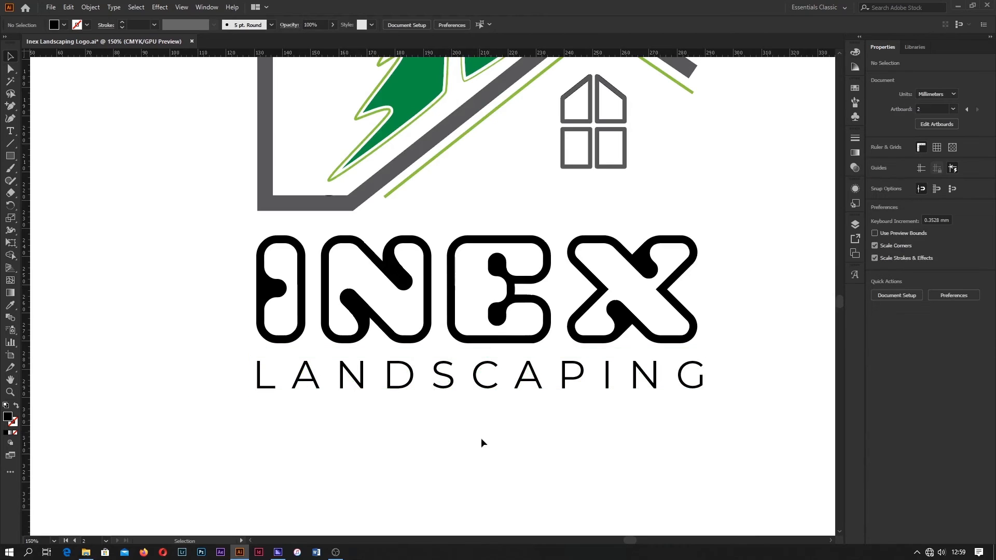
- Convert the INEX and LANDSCAPING text lines to outlines
left_click_drag(720, 469, 317, 276)
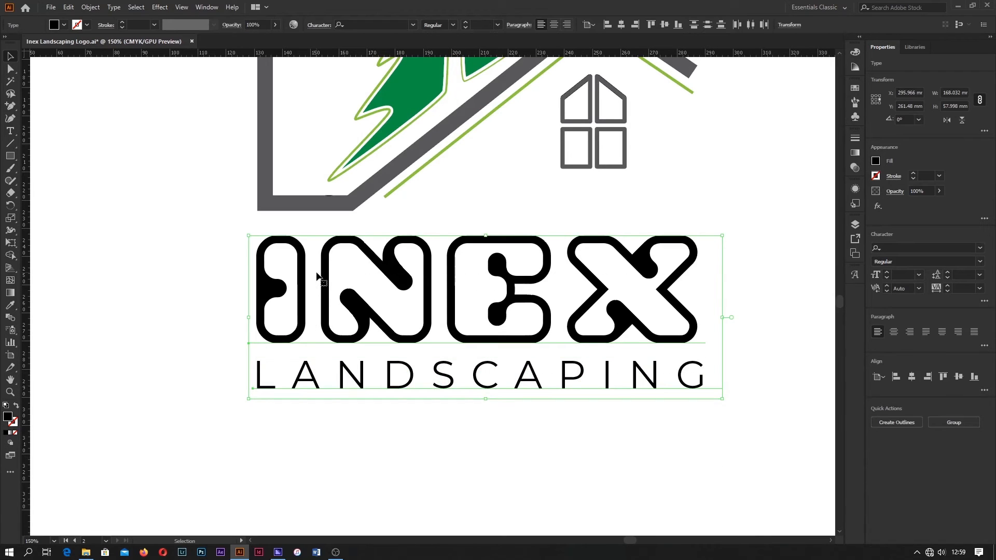
left_click(910, 421)
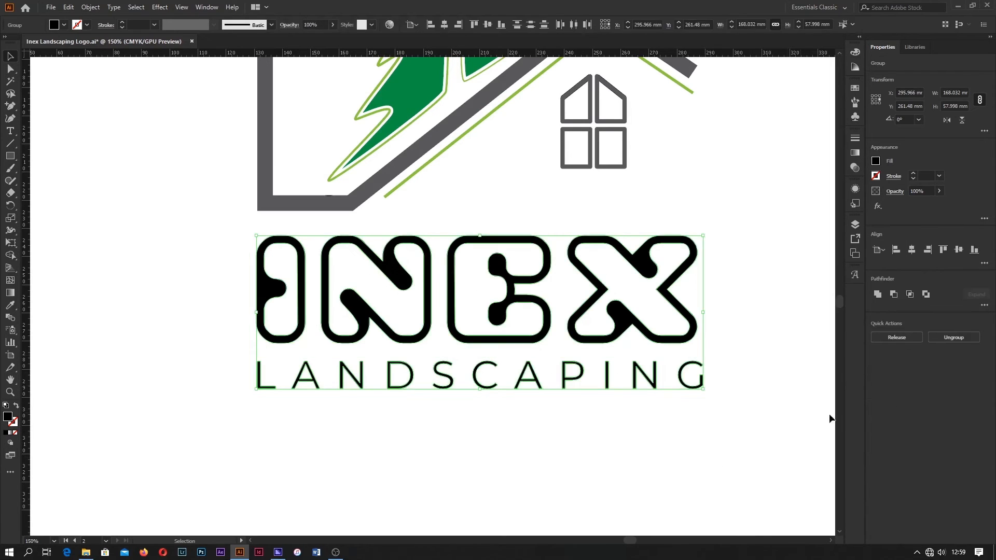
left_click(582, 441)
- Draw a rectangle about 1.6 by 2.9 mm across the middle of the crossbar of the first A in LANDSCAPING
left_click(542, 386)
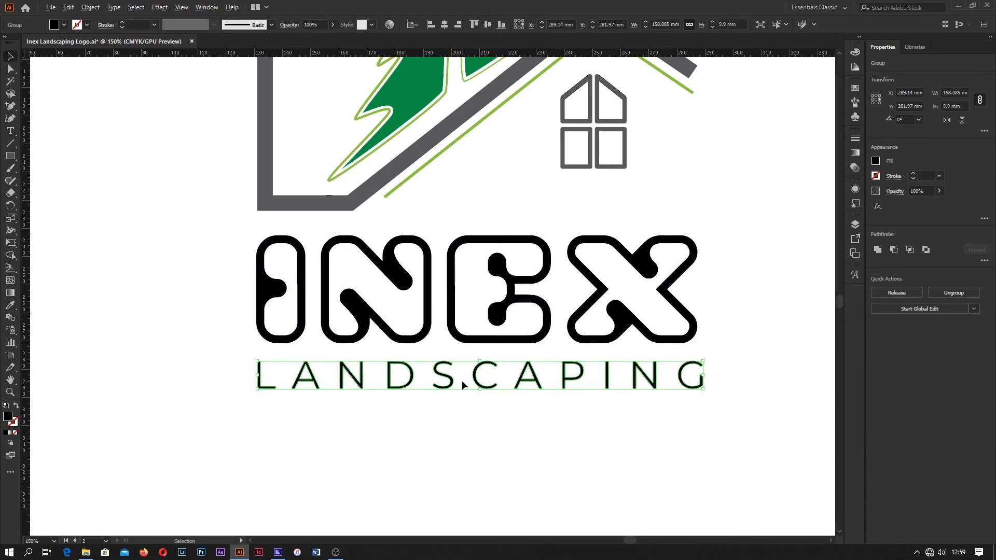
scroll(462, 381, "up", 2)
scroll(206, 383, "up", 3)
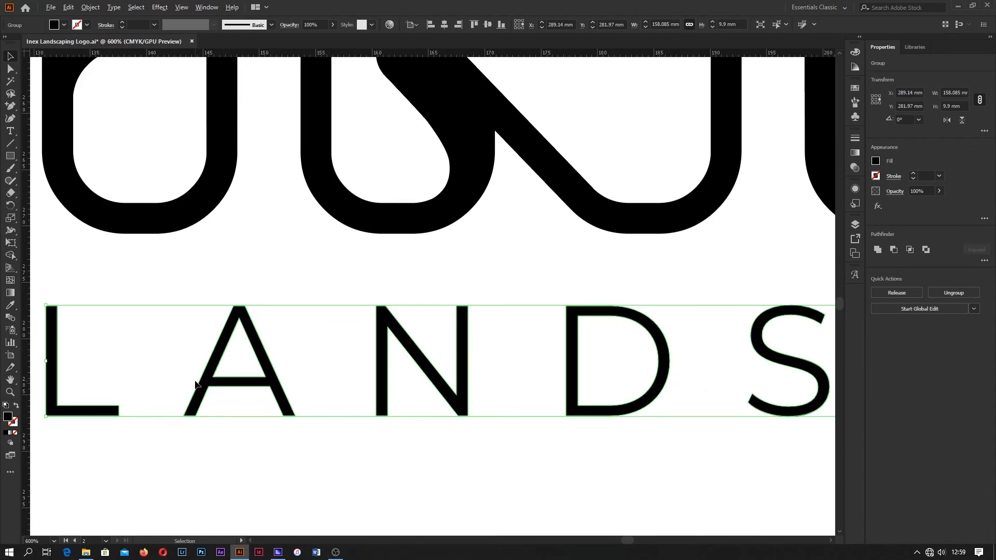
left_click(9, 156)
left_click_drag(242, 363, 266, 408)
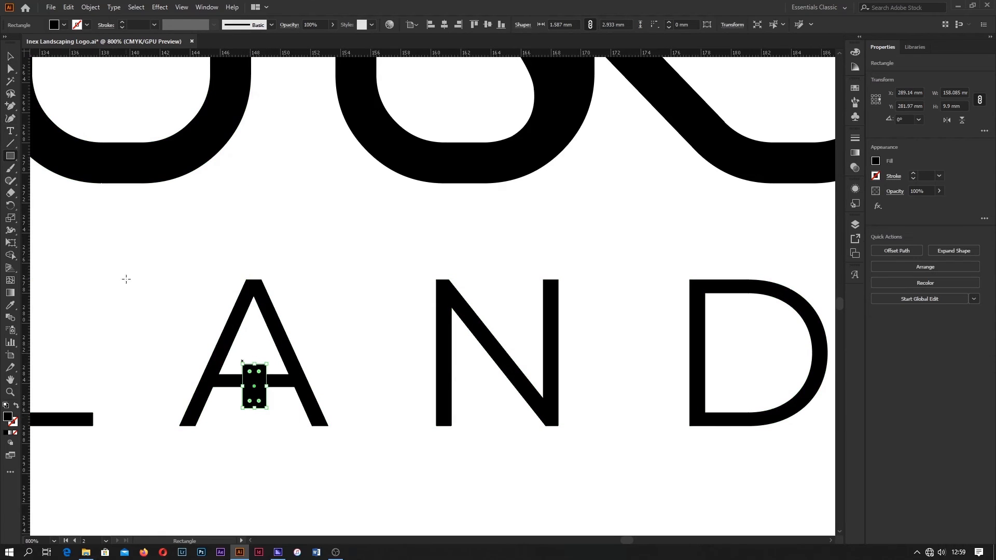
- Cut the rectangle and the crossbar section beneath it out of the first A with the Shape Builder
key("v")
left_click(212, 390, "shift")
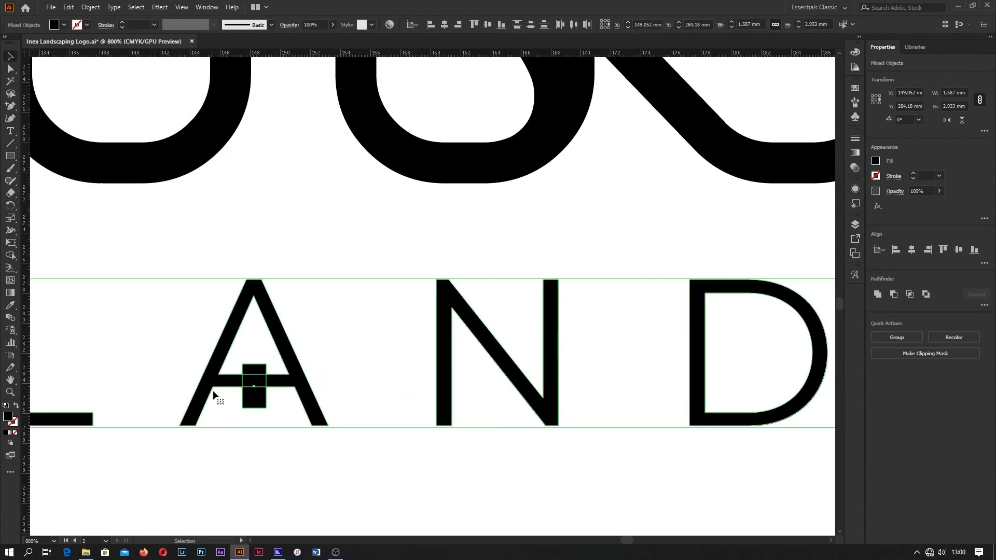
scroll(210, 403, "up", 2)
left_click(14, 256)
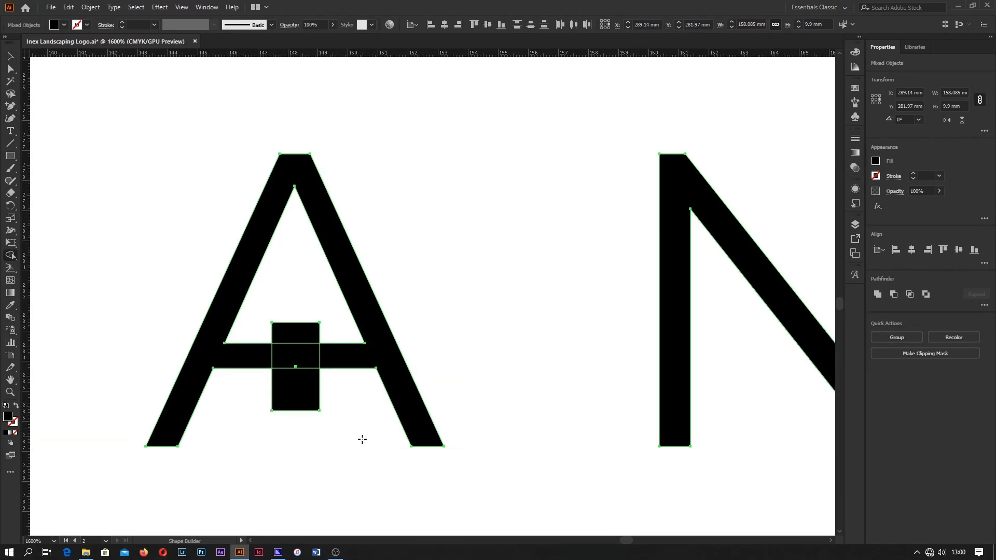
mouse_move(296, 407)
left_mouse_down()
mouse_move(293, 275)
mouse_move(293, 297)
left_mouse_up()
- Remove both remaining crossbar stubs from the first A by deleting their anchor points, leaving clean inner diagonals
key("minus")
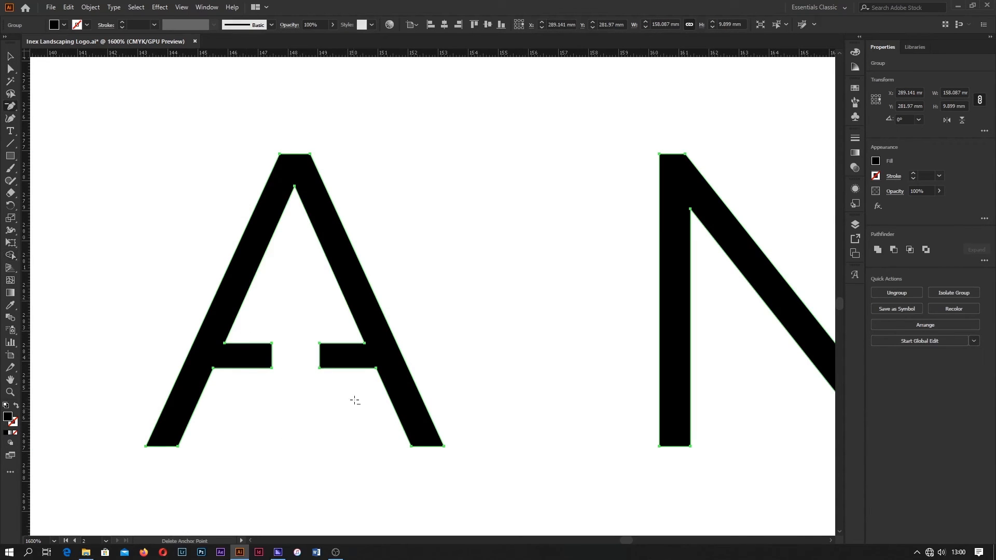
left_click(319, 368)
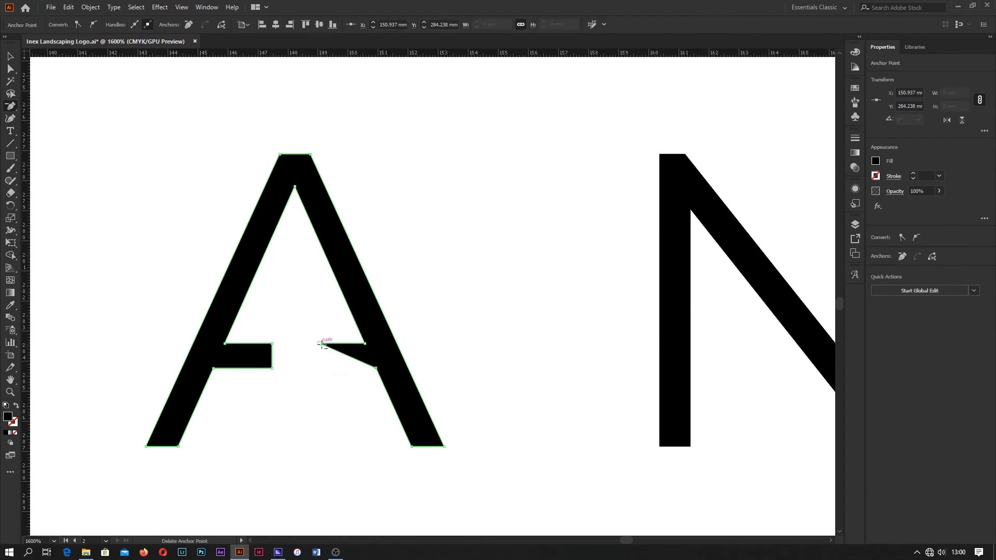
left_click(320, 343)
left_click(366, 343)
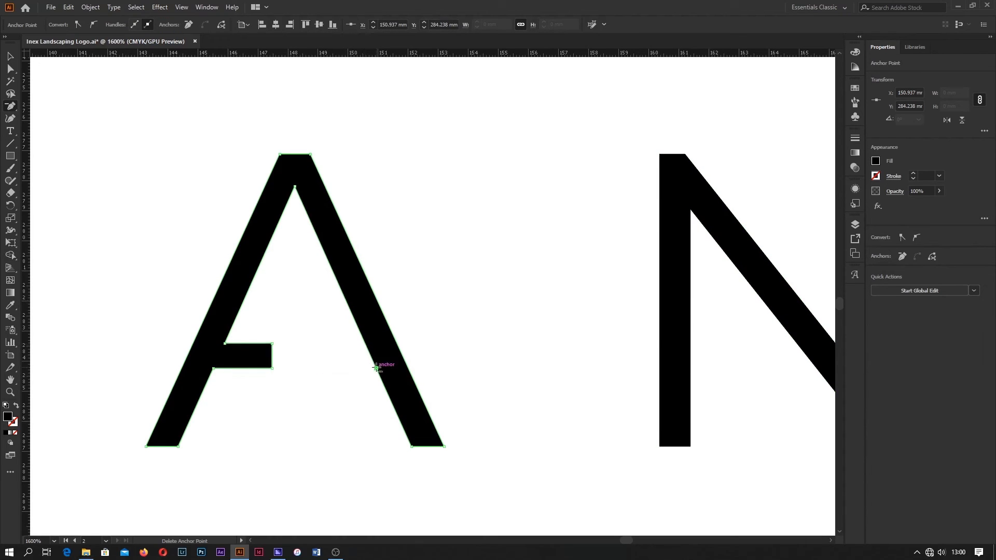
left_click(376, 368)
left_click(272, 343)
left_click(272, 367)
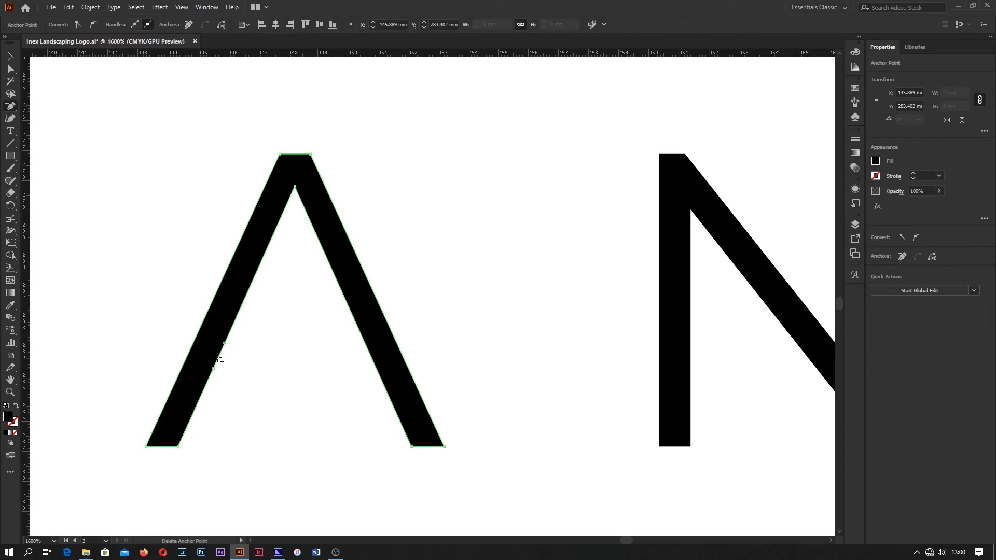
left_click(224, 344)
left_click(213, 368)
left_click(11, 56)
left_click(272, 415)
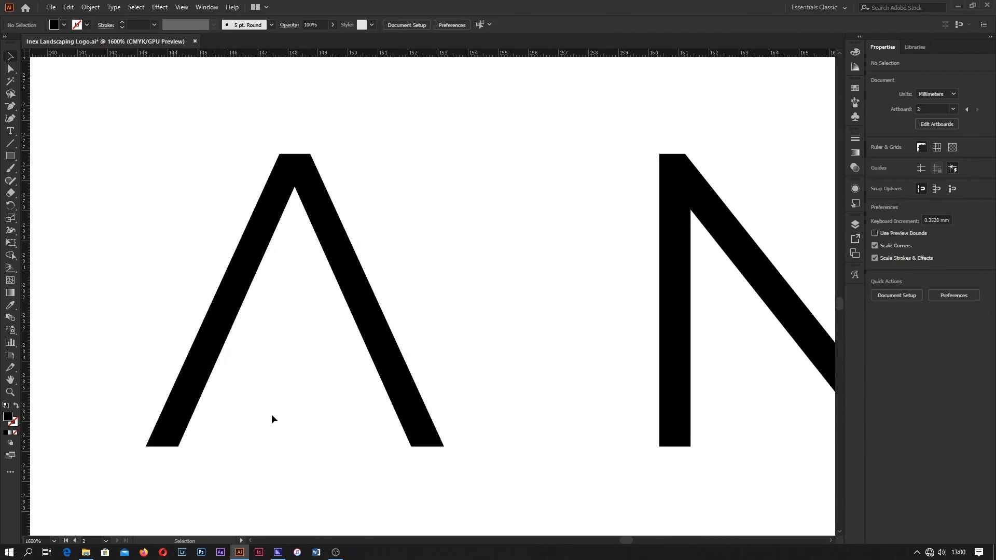
- Replace the second A in LANDSCAPING with a copy of the crossbar-free first A, deleting the original letter
scroll(306, 419, "down", 3)
scroll(311, 401, "down", 2)
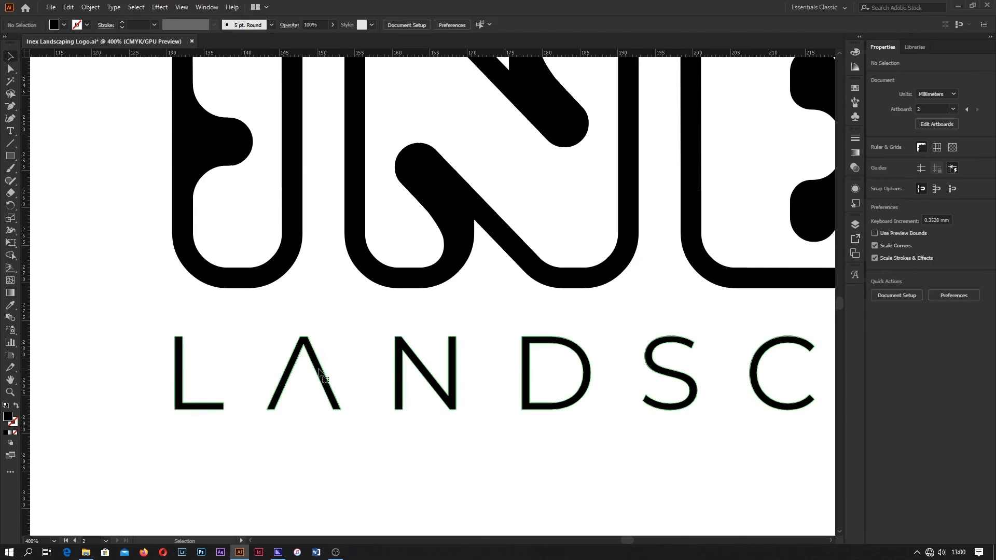
double_click(321, 382)
left_click(322, 382)
scroll(322, 382, "down", 1)
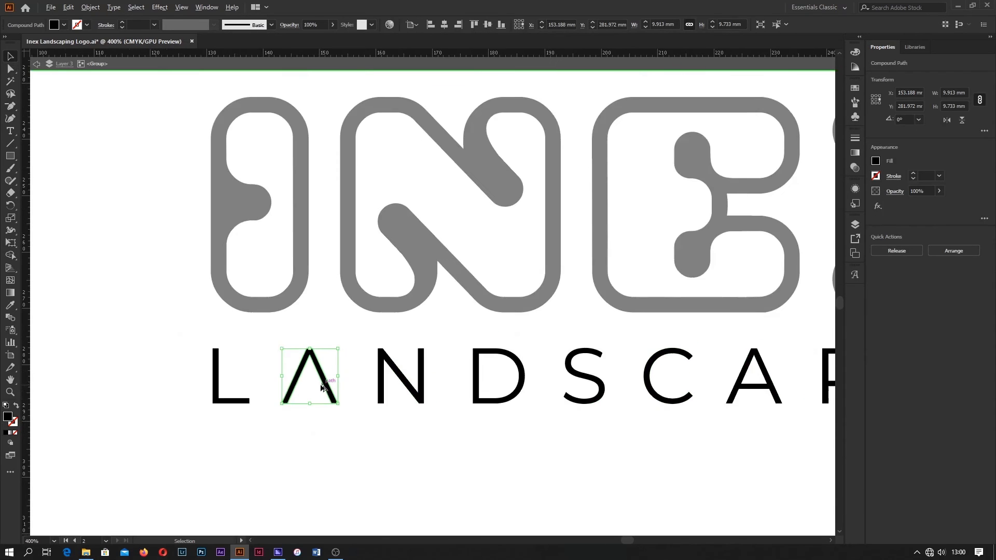
left_click_drag(341, 426, 211, 386)
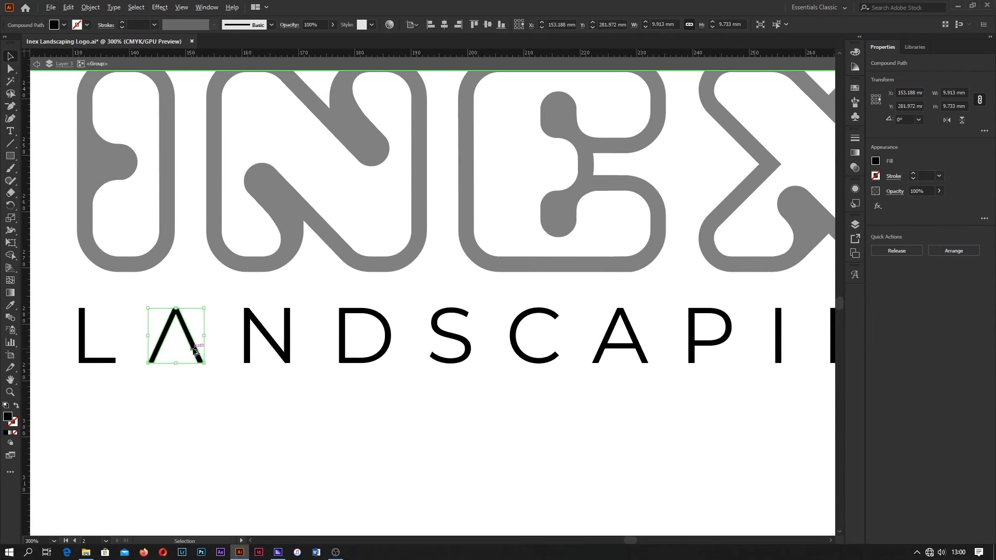
left_click_drag(193, 351, 637, 347)
left_click(631, 346)
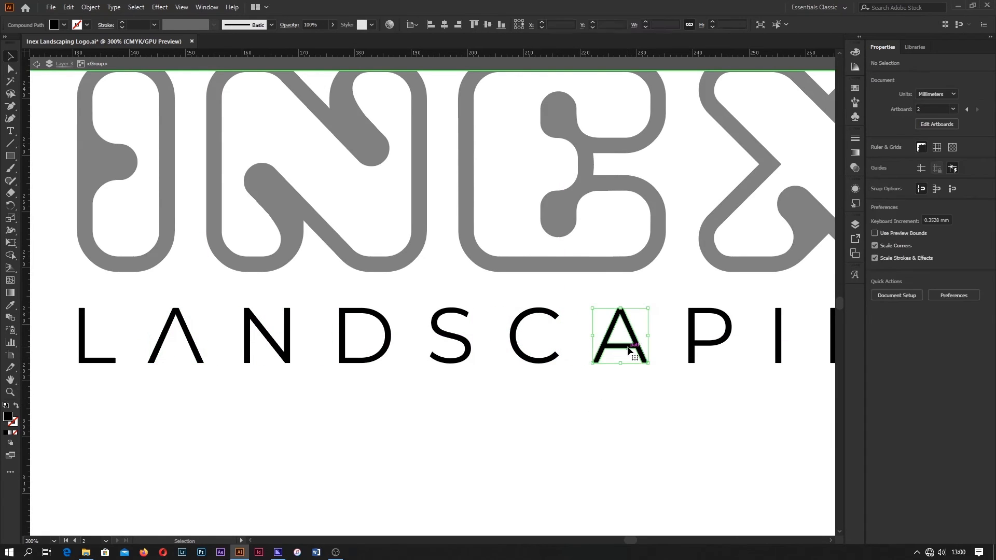
key("Delete")
- Draw a rectangle about 3 by 8 mm over the vertical stem of the D, between its upper and lower strokes
left_click(345, 333)
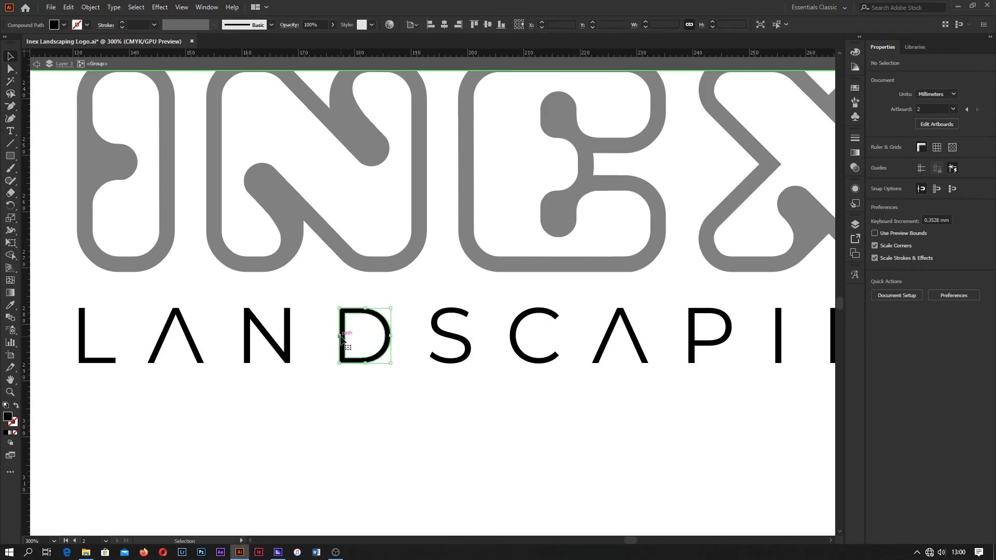
key("ctrl+plus")
key("m")
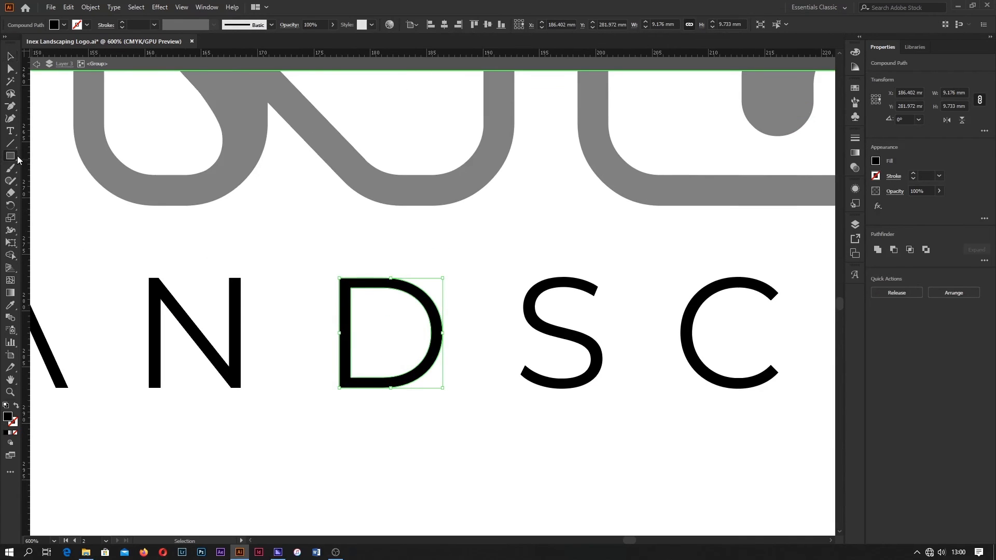
key("ctrl+plus")
left_click_drag(346, 260, 279, 440)
key("v")
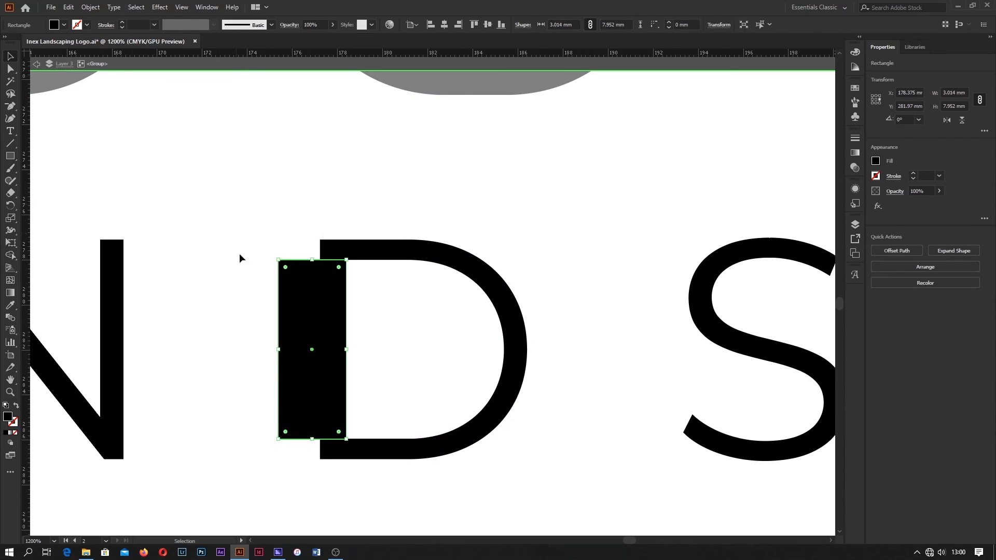
- Cut the rectangle and the stem section beneath it out of the D with the Shape Builder
scroll(325, 411, "up", 3)
scroll(424, 396, "down", 1)
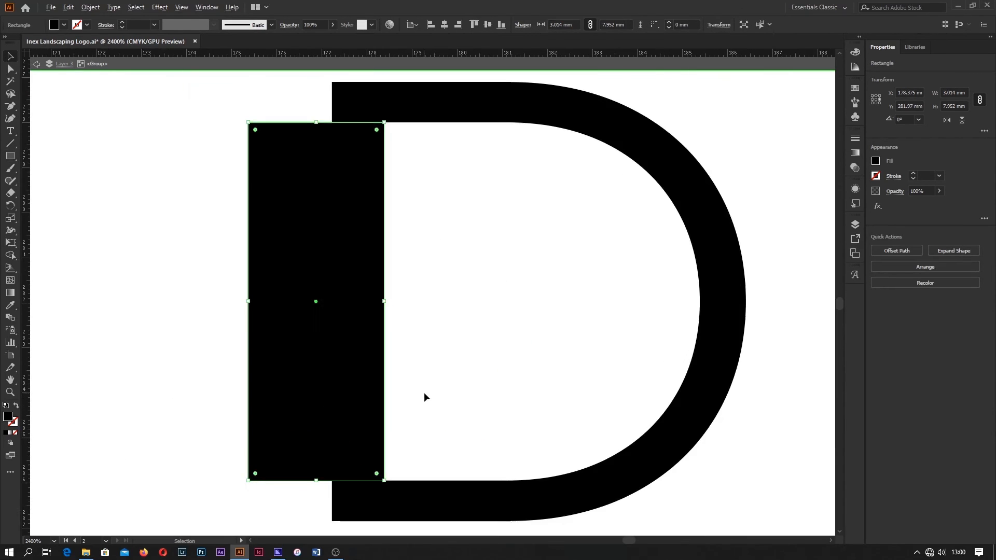
left_click_drag(445, 344, 301, 415)
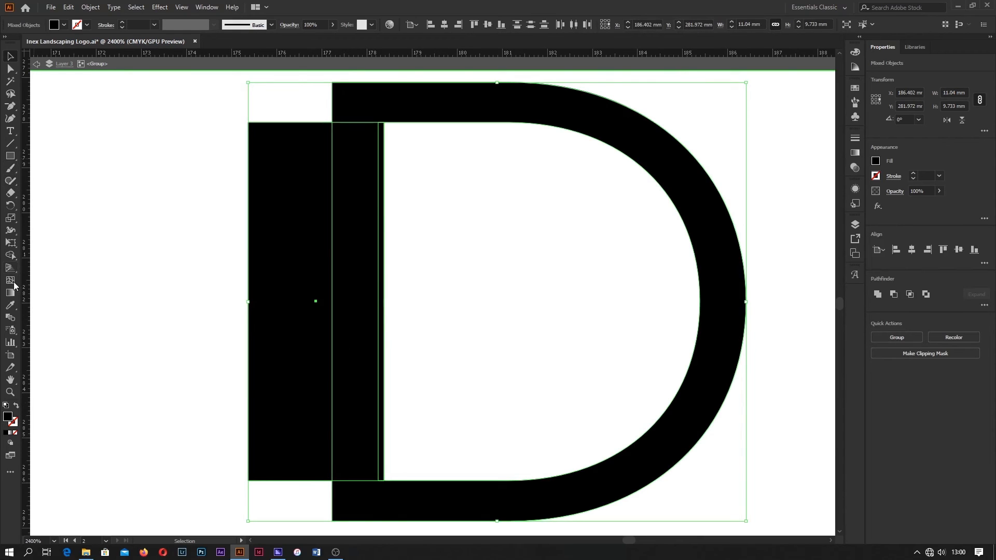
left_click(11, 257)
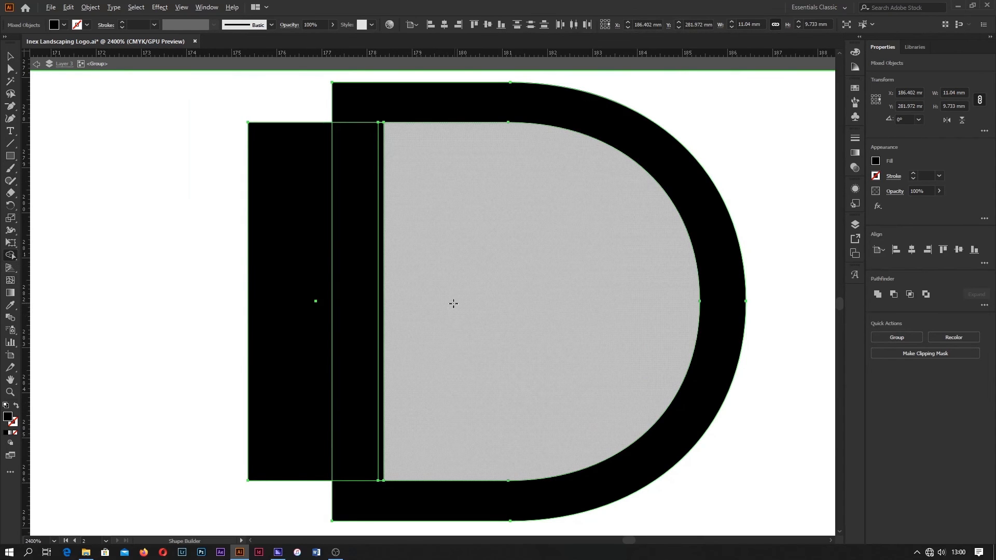
left_click_drag(453, 304, 213, 281)
left_click(10, 57)
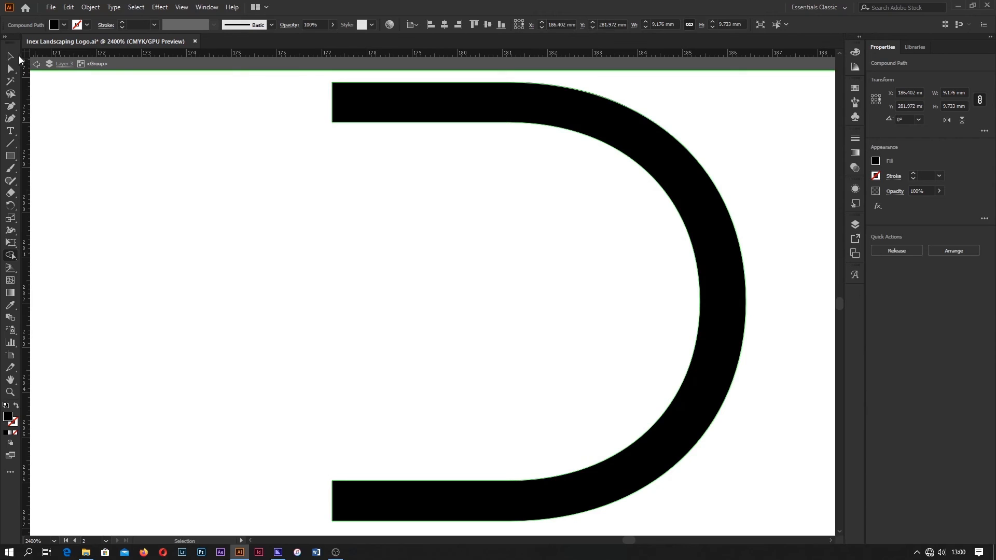
left_click(194, 269)
- Draw a rectangle about 3.4 by 4.9 mm over the P's stem, between the two horizontal strokes of its bowl
scroll(195, 269, "down", 5)
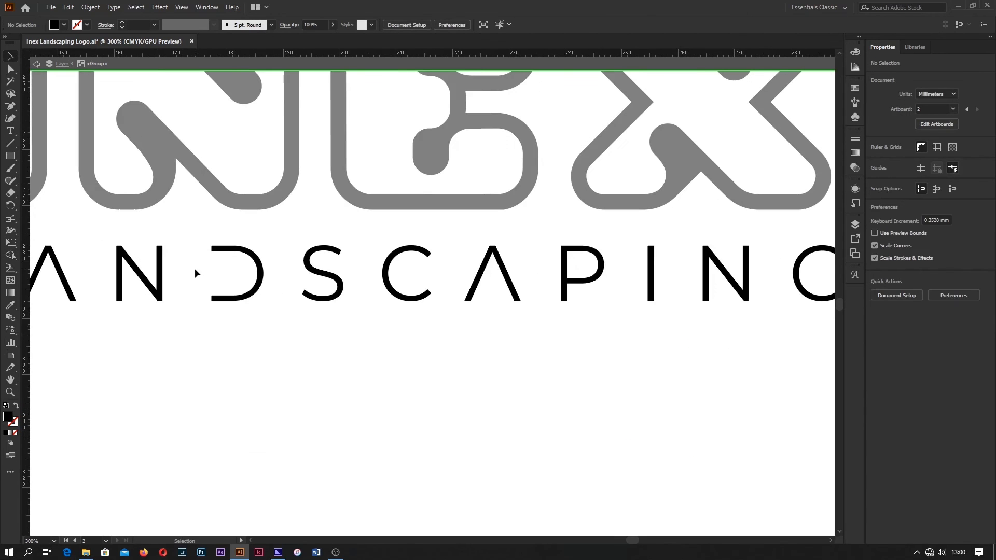
left_click_drag(549, 313, 396, 340)
scroll(419, 307, "up", 3)
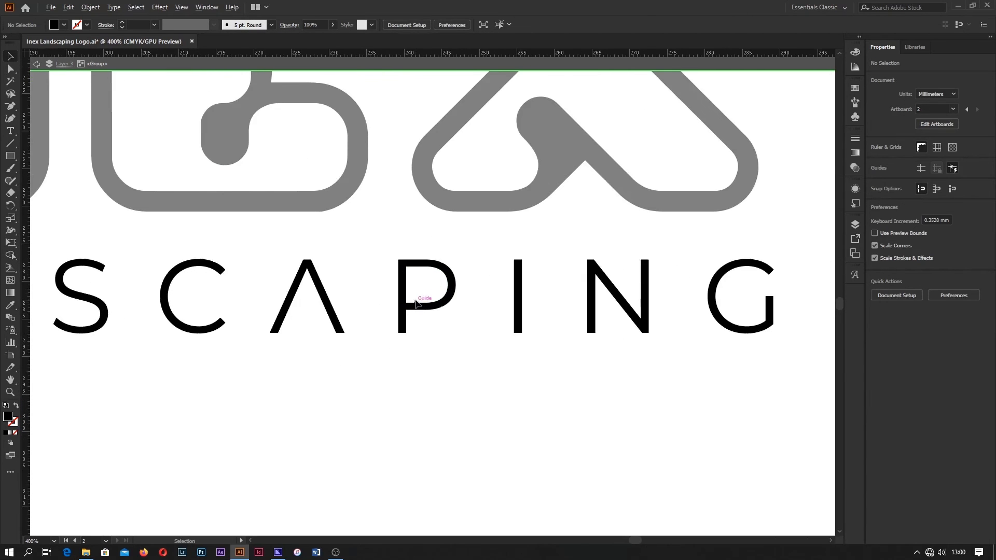
left_click(12, 157)
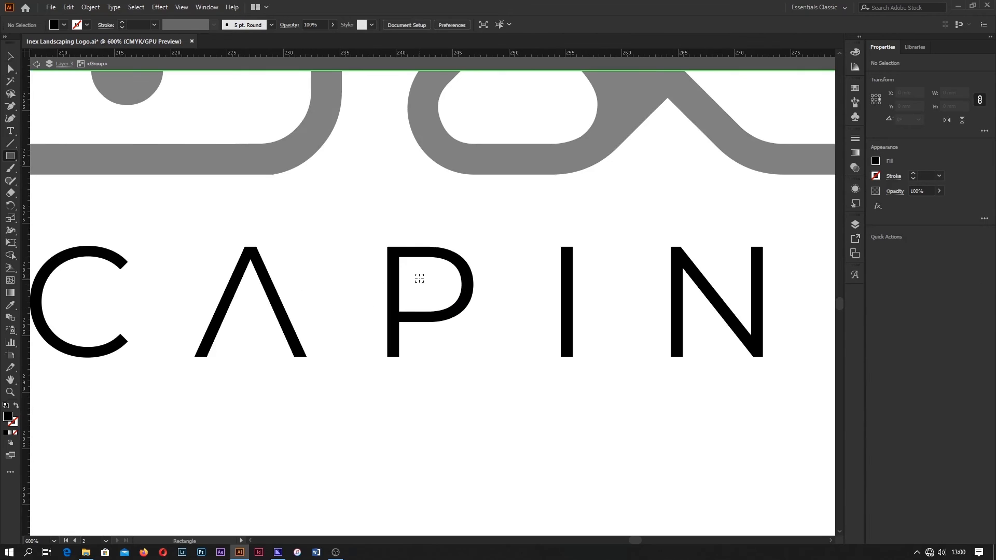
scroll(420, 279, "up", 2)
left_click_drag(388, 235, 311, 344)
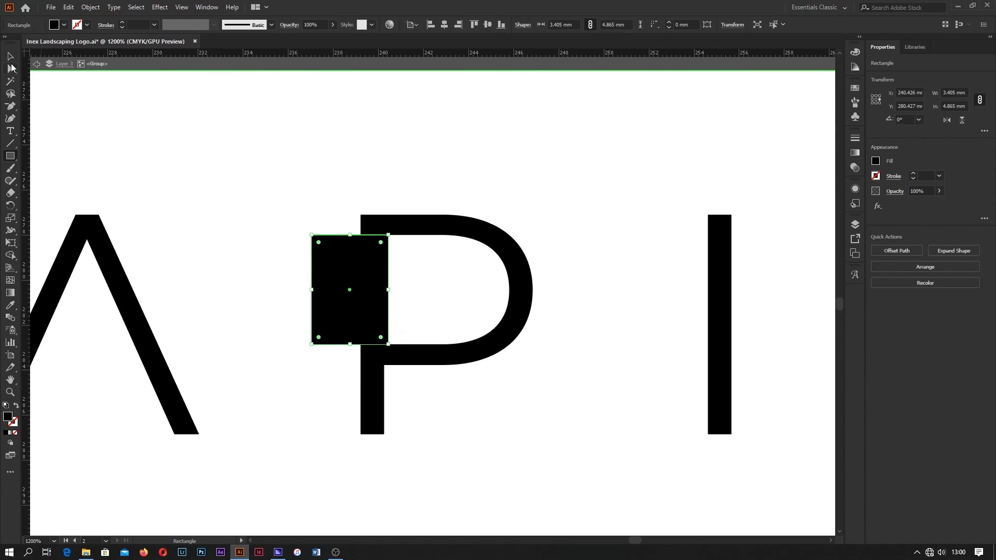
- Cut the rectangle and the upper stem section beneath it out of the P with the Shape Builder
left_click(10, 55)
left_click_drag(268, 254, 400, 319)
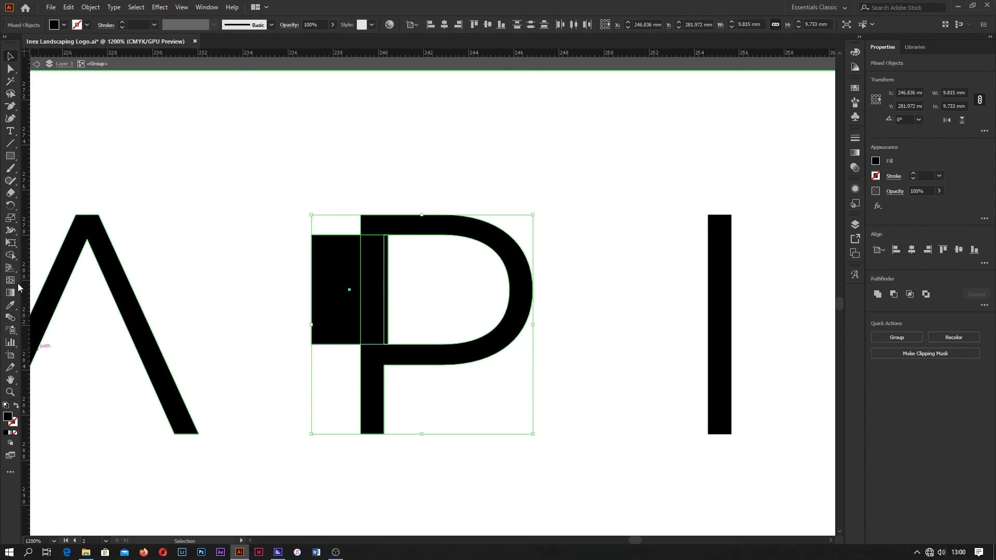
left_click(10, 255)
left_click_drag(458, 291, 272, 290)
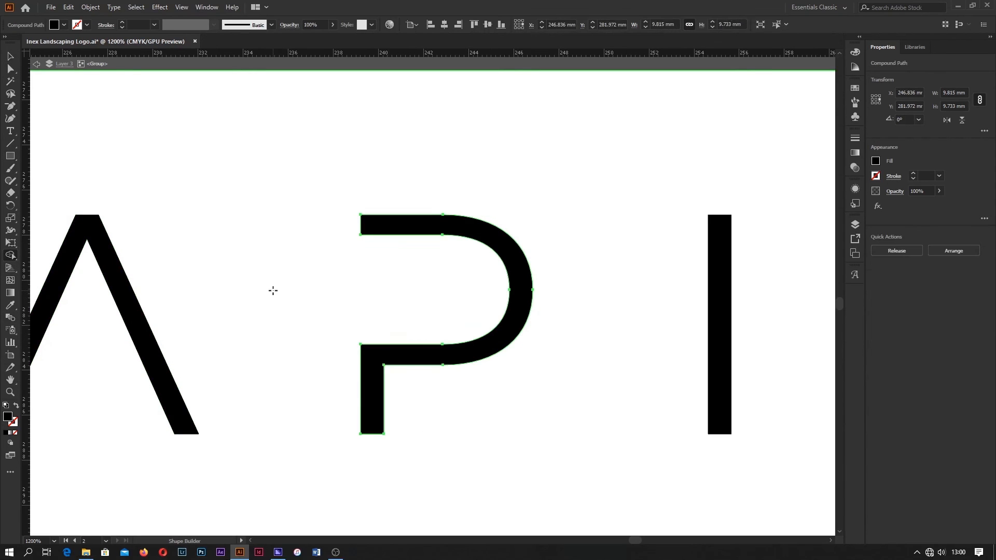
left_click(11, 56)
left_click(353, 293)
- Leave the group's isolation and colour the LANDSCAPING lettering with the dark grey sampled from the logo frame
scroll(353, 292, "down", 5)
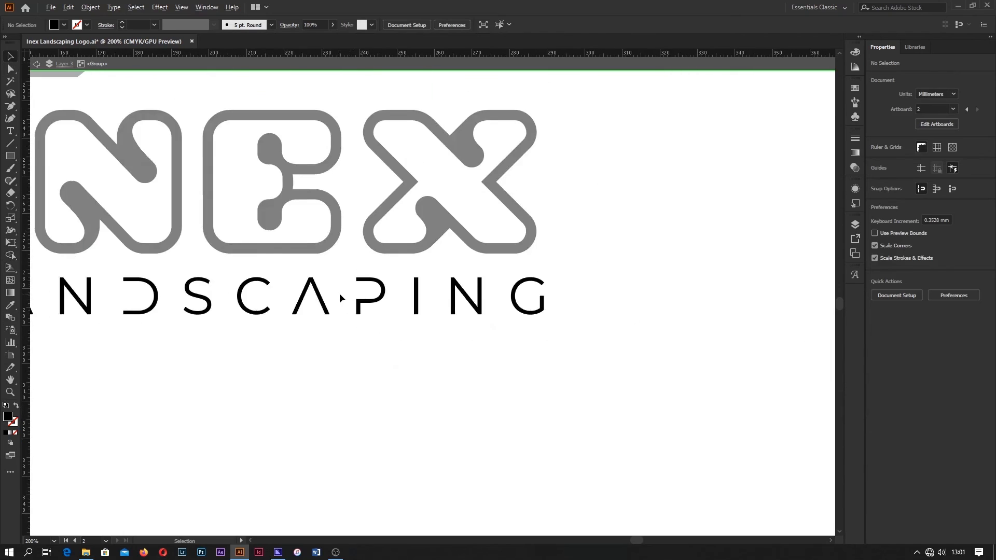
scroll(339, 294, "down", 2)
left_click_drag(275, 349, 381, 459)
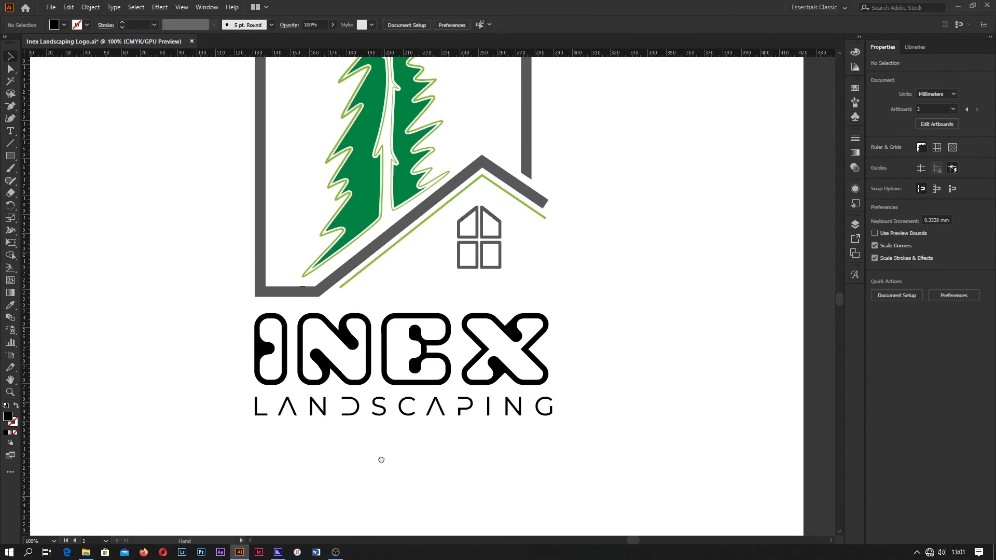
left_click_drag(587, 416, 553, 417)
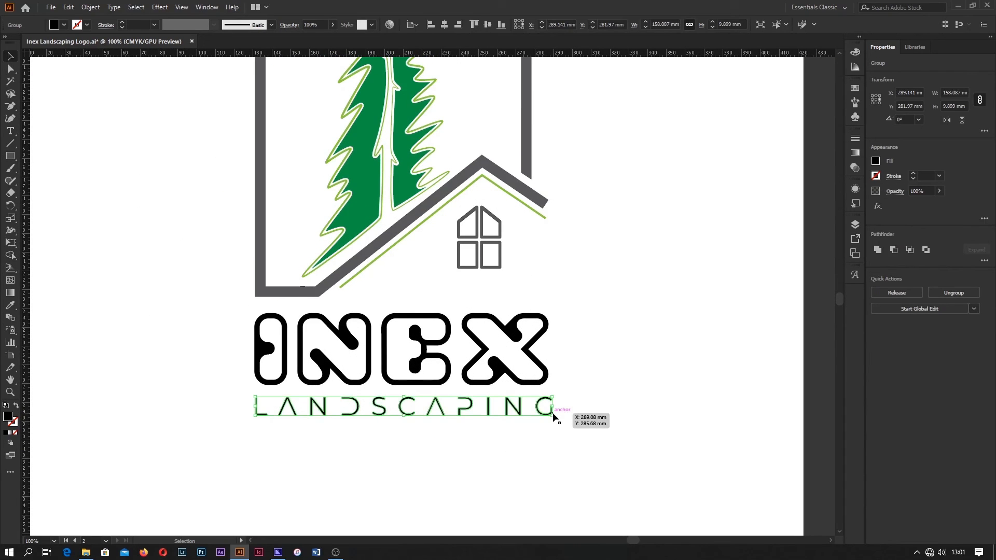
key("i")
left_click(534, 176)
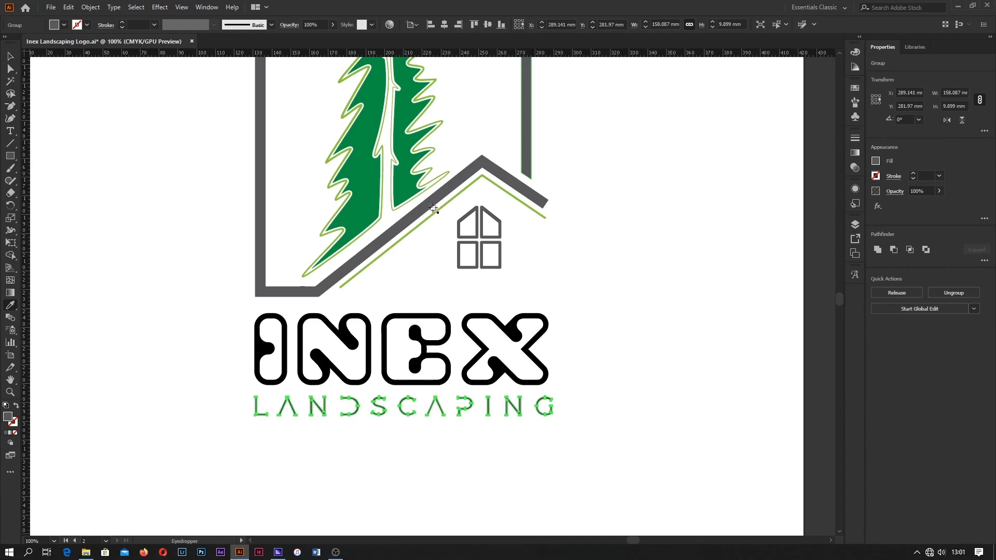
left_click(10, 55)
left_click(54, 107)
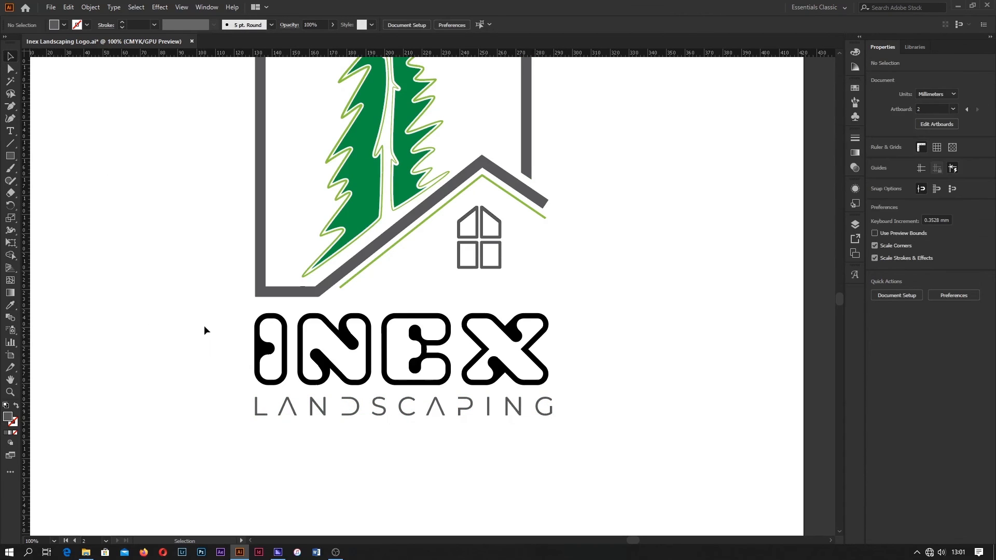
- Ungroup the INEX letters and unite all four into one compound shape
left_click(260, 350)
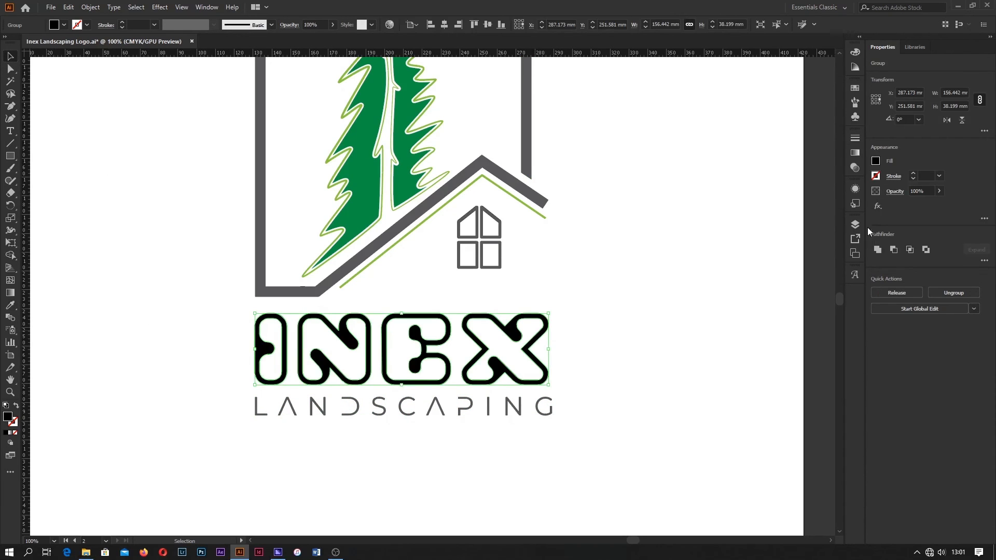
left_click(939, 294)
left_click(698, 302)
left_click(501, 351)
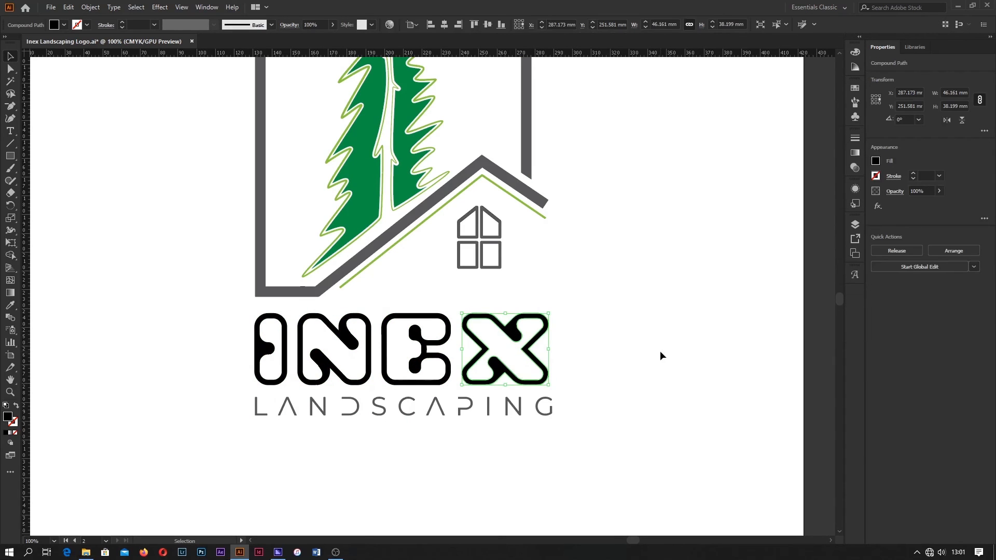
left_click_drag(651, 353, 251, 327)
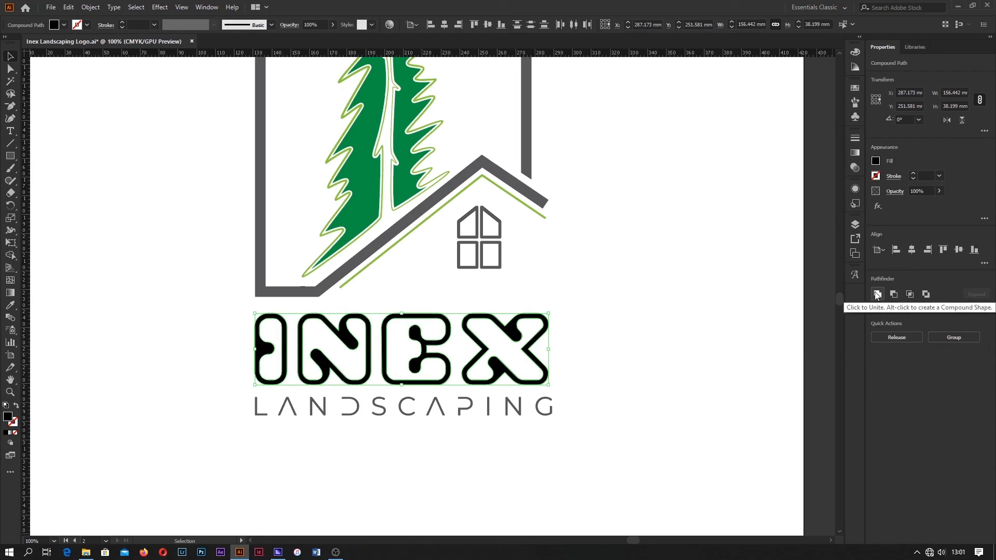
left_click(877, 295)
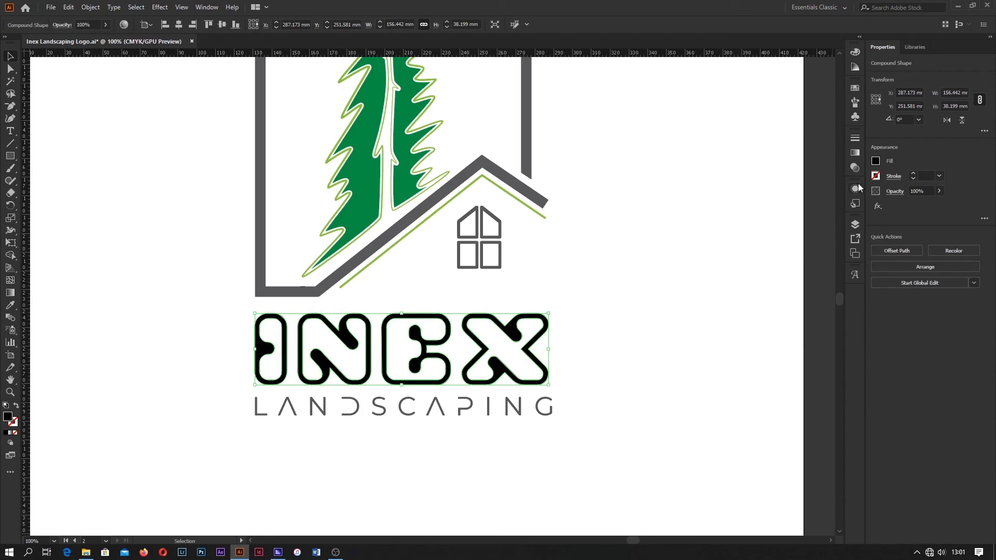
- Fill the INEX compound shape with a linear gradient angled at -90°
left_click(855, 153)
left_click(780, 217)
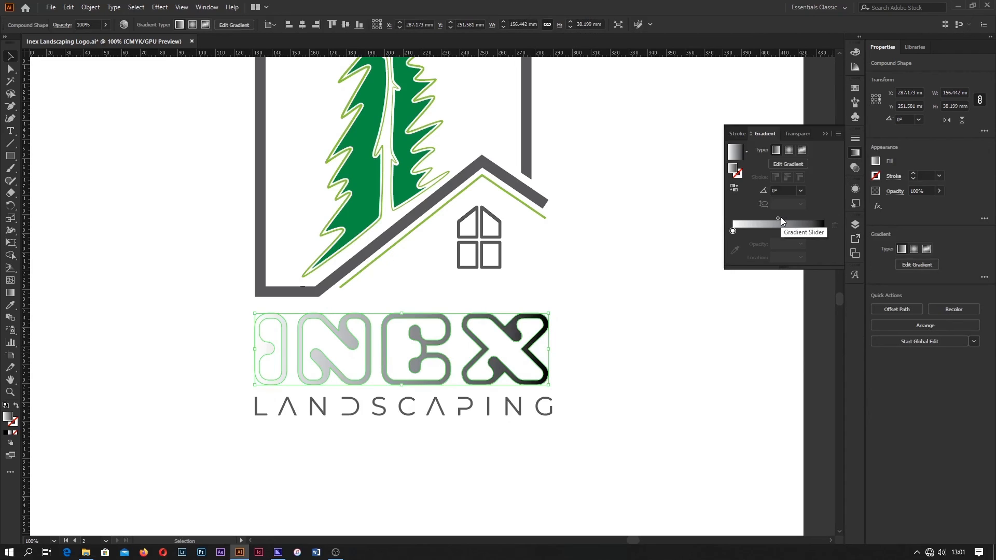
left_click(801, 191)
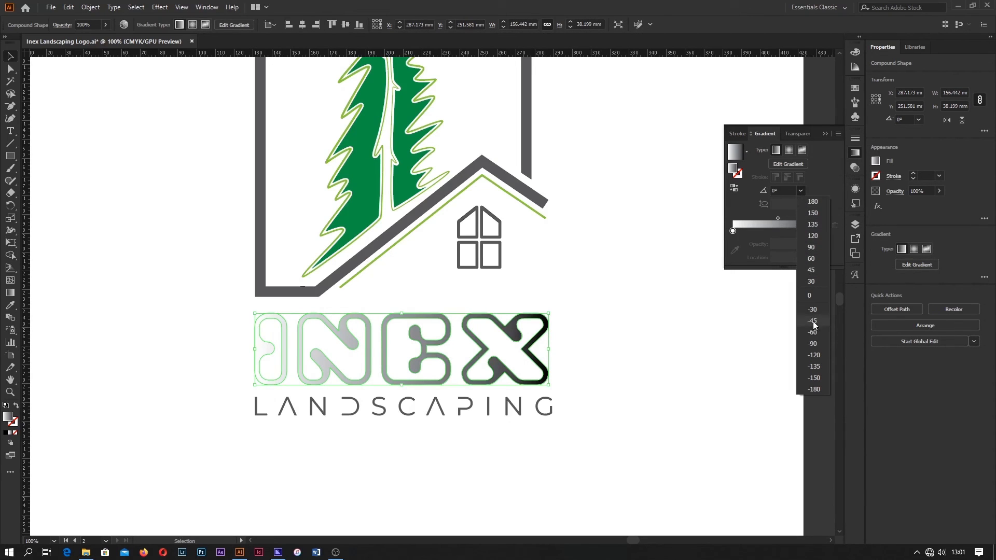
left_click(813, 349)
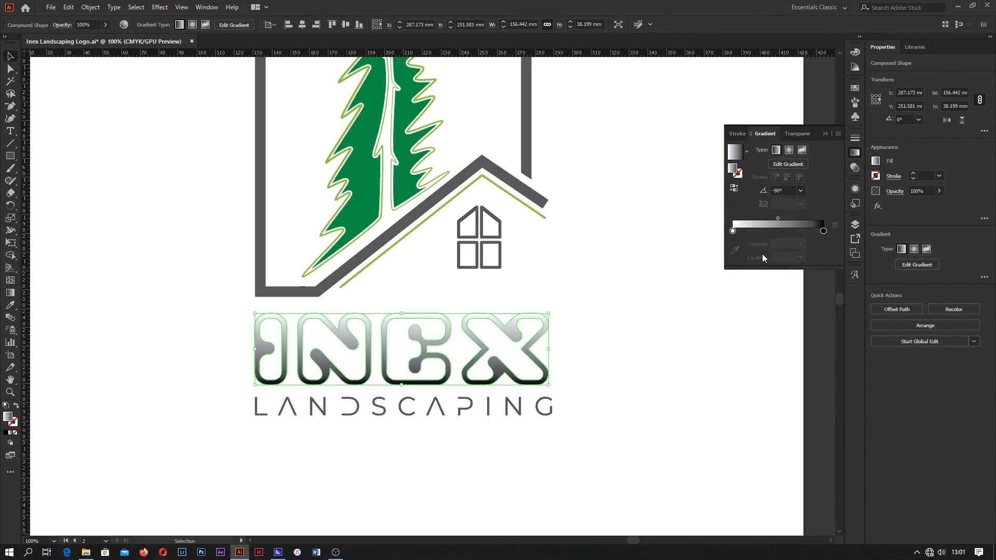
- Colour the INEX gradient's start stop light yellow-green and its end stop dark green
double_click(733, 230)
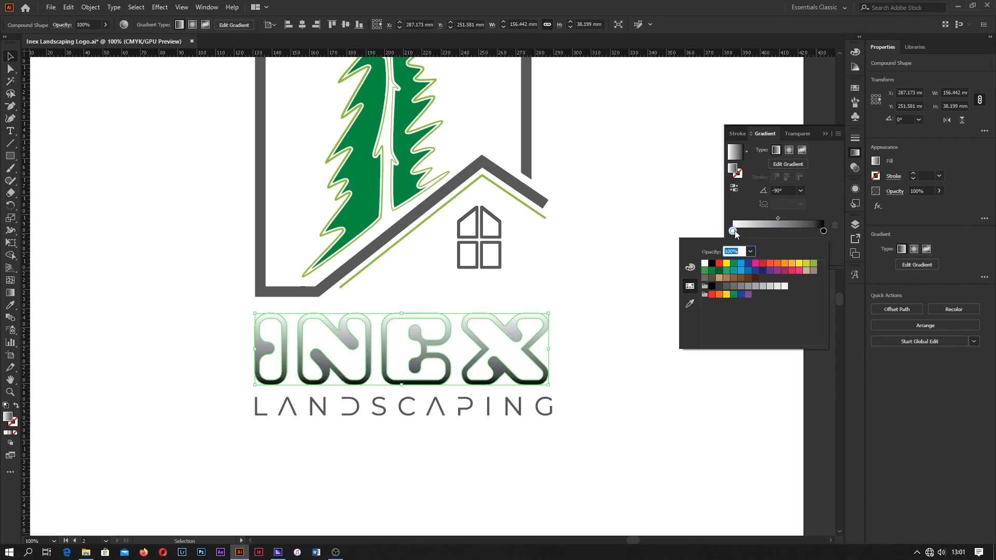
left_click(704, 270)
left_click(813, 266)
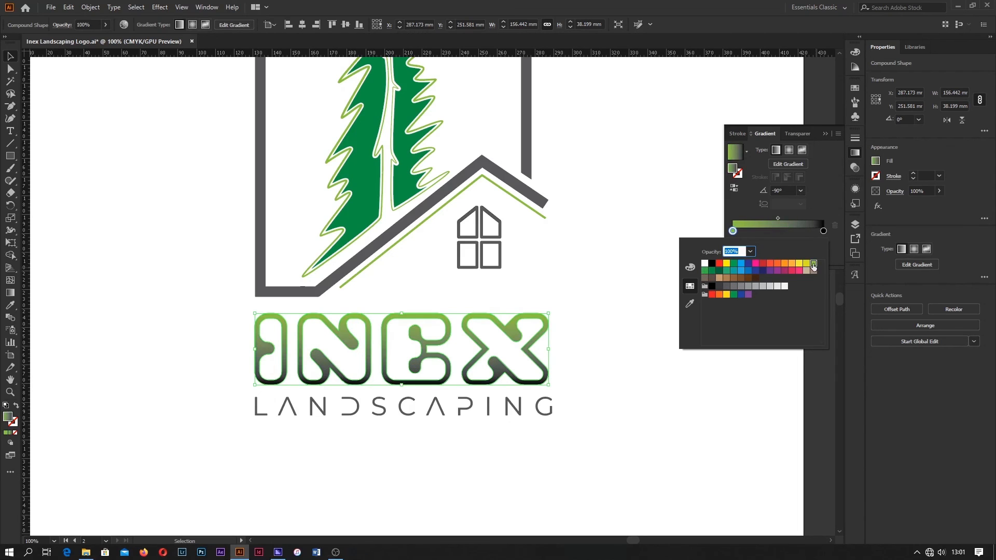
double_click(824, 231)
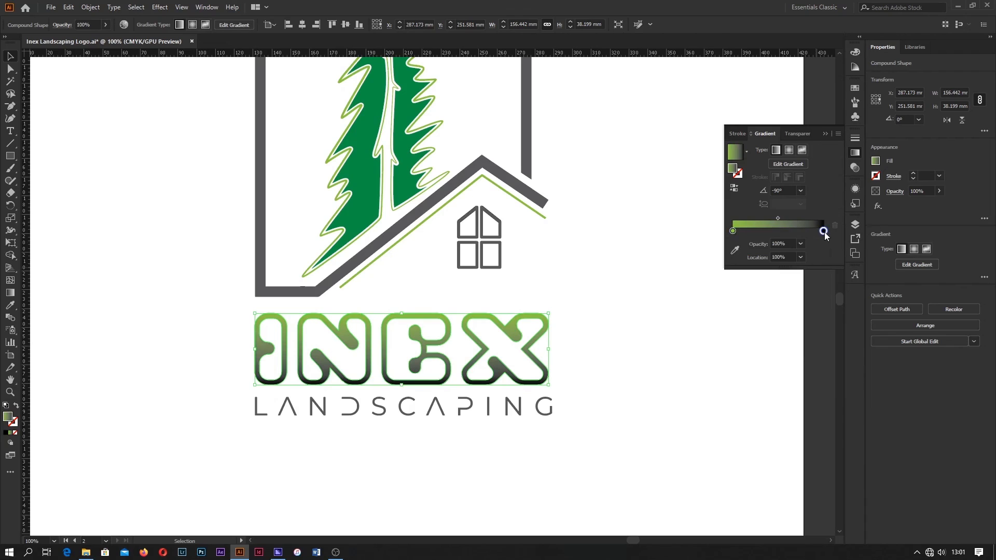
left_click(712, 270)
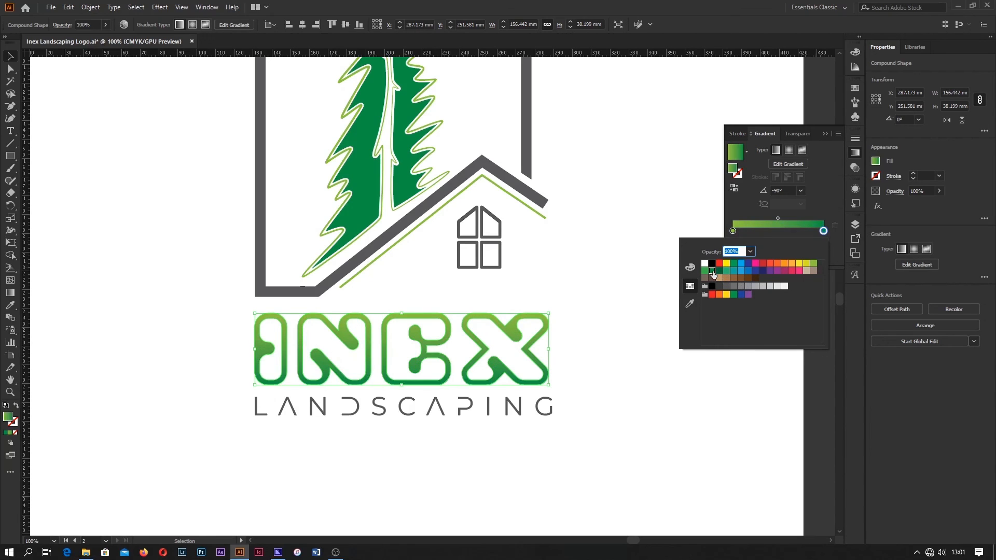
left_click(705, 271)
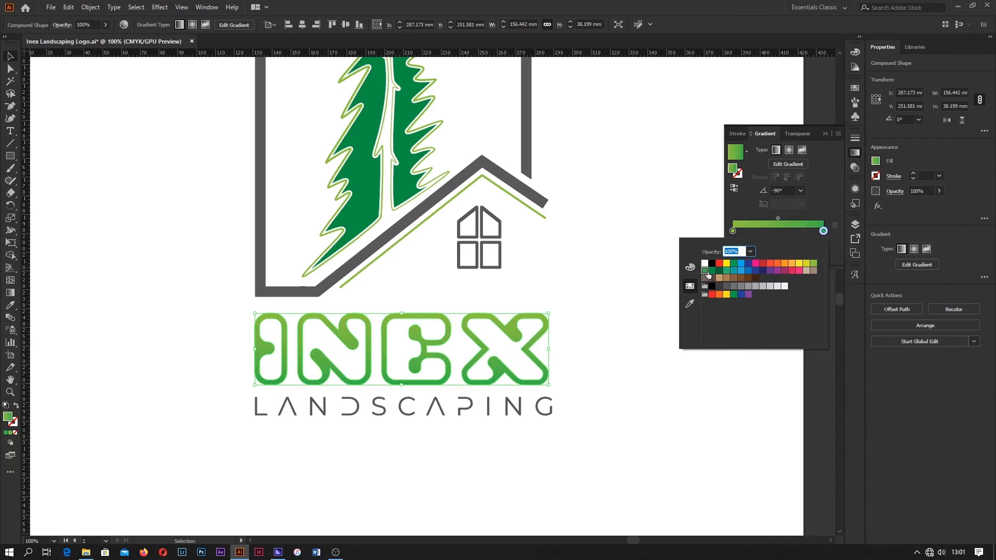
left_click(712, 271)
left_click(820, 195)
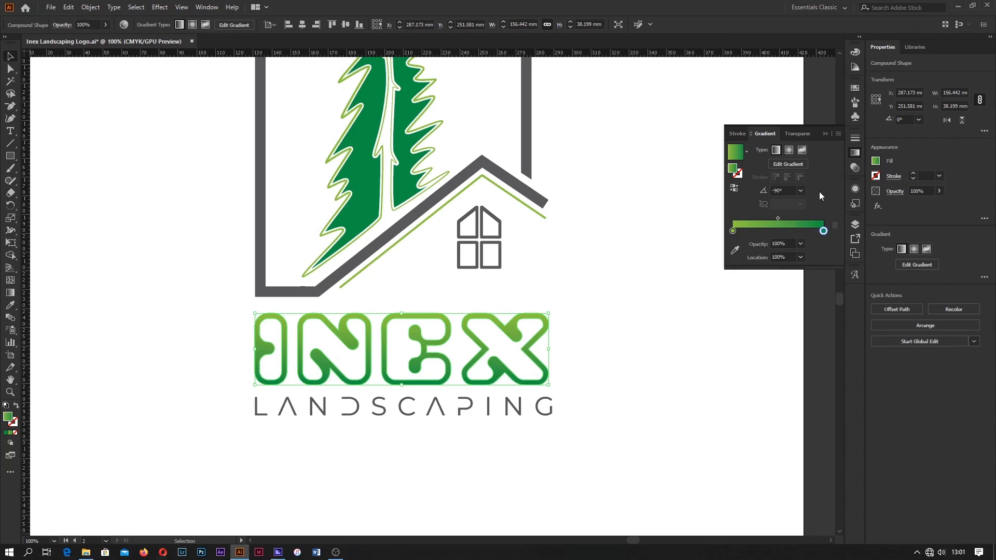
- Select the whole logo with its lettering, enlarge it proportionally and move it to the middle of the artboard
left_click(826, 134)
left_click(737, 264)
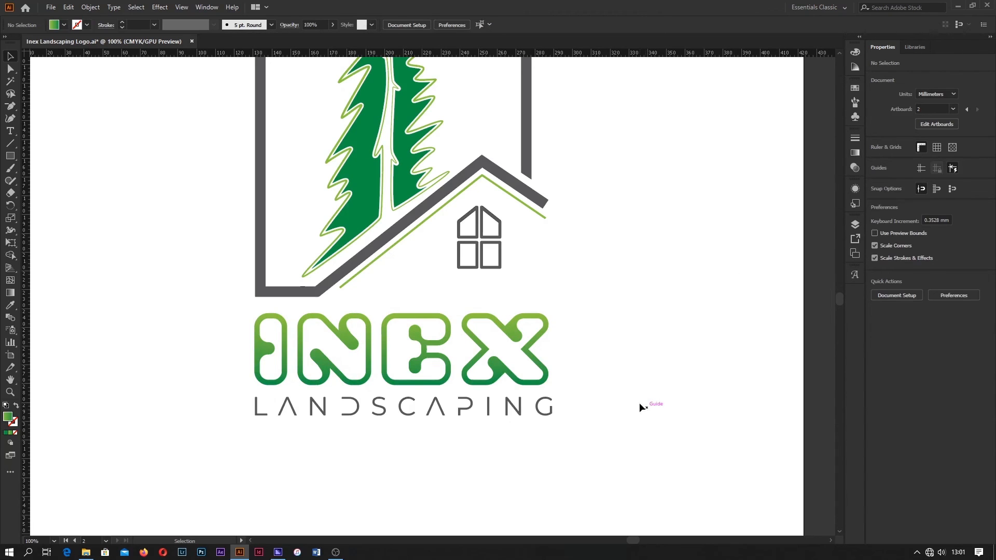
scroll(631, 310, "down", 2)
left_click_drag(602, 429, 356, 156)
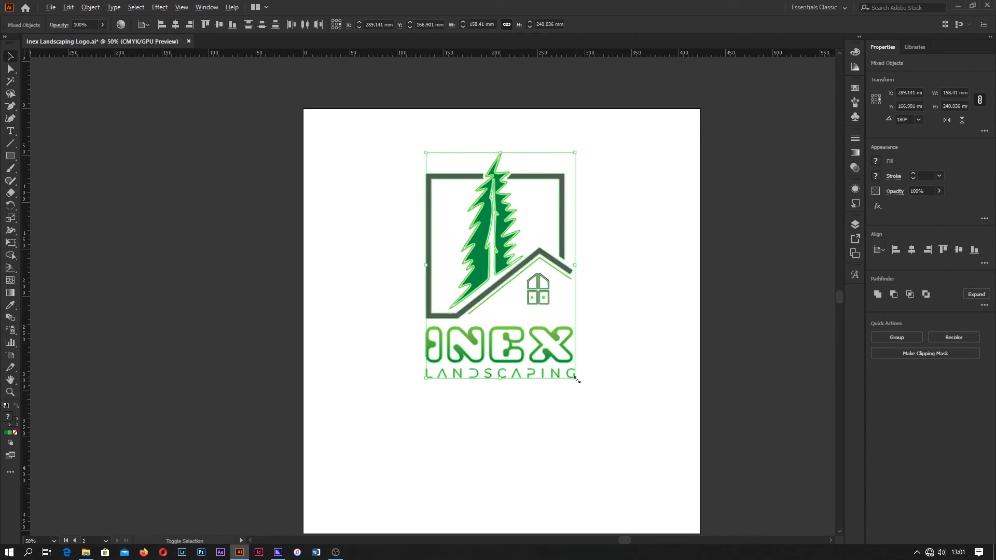
left_click_drag(575, 378, 603, 422)
left_click_drag(498, 258, 496, 320)
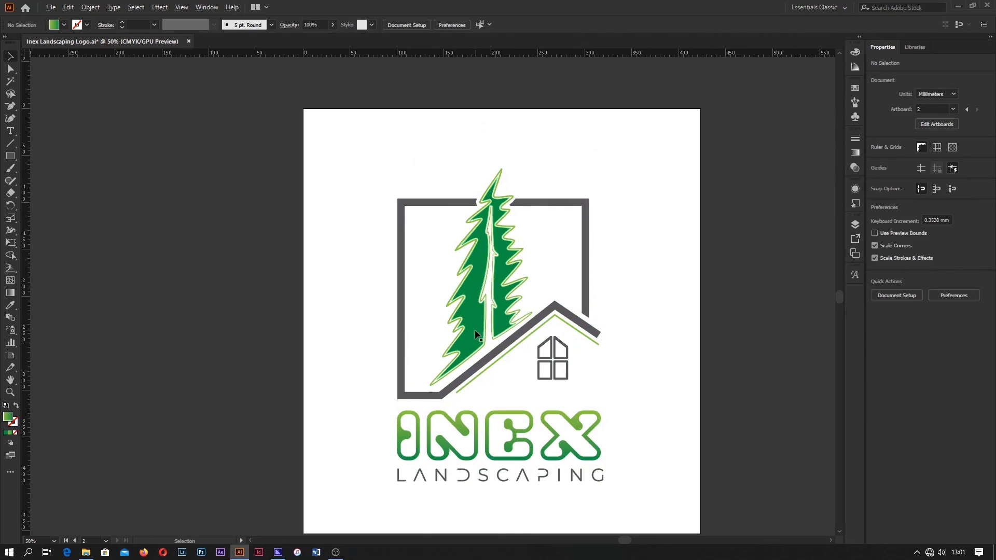
- Recolour the tree's outline stroke with the beige swatch C=25 M=25 Y=40 K=0
scroll(479, 265, "up", 1)
left_click(485, 283)
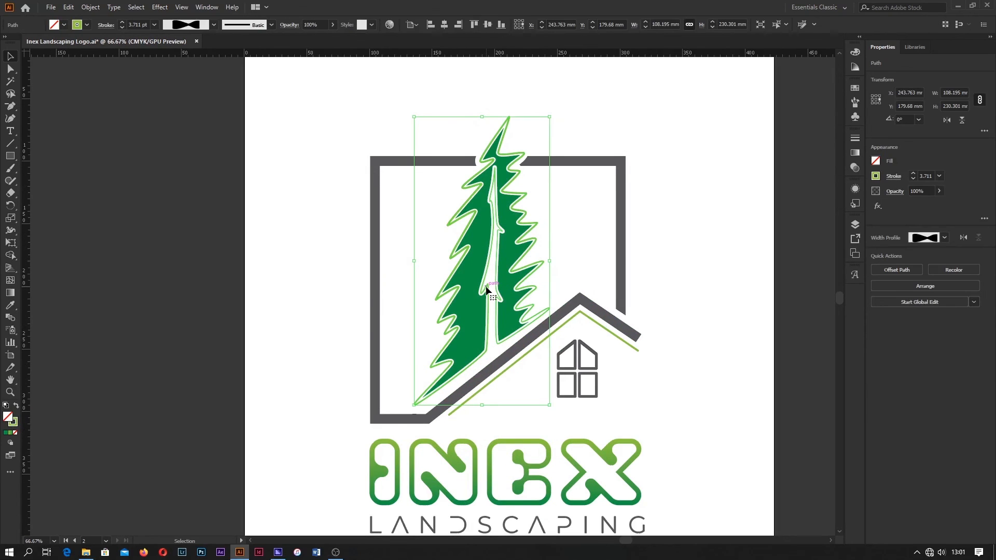
left_click(88, 24)
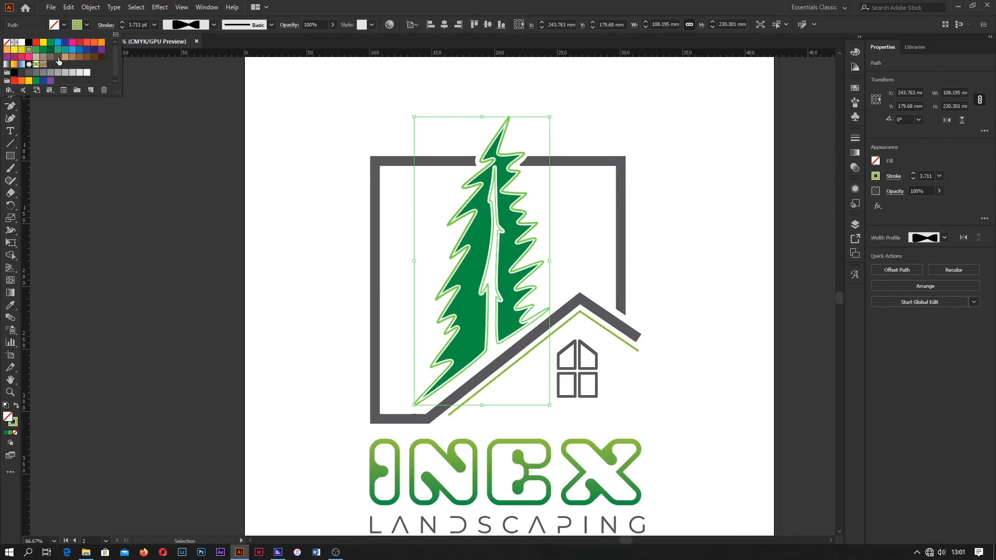
left_click(46, 58)
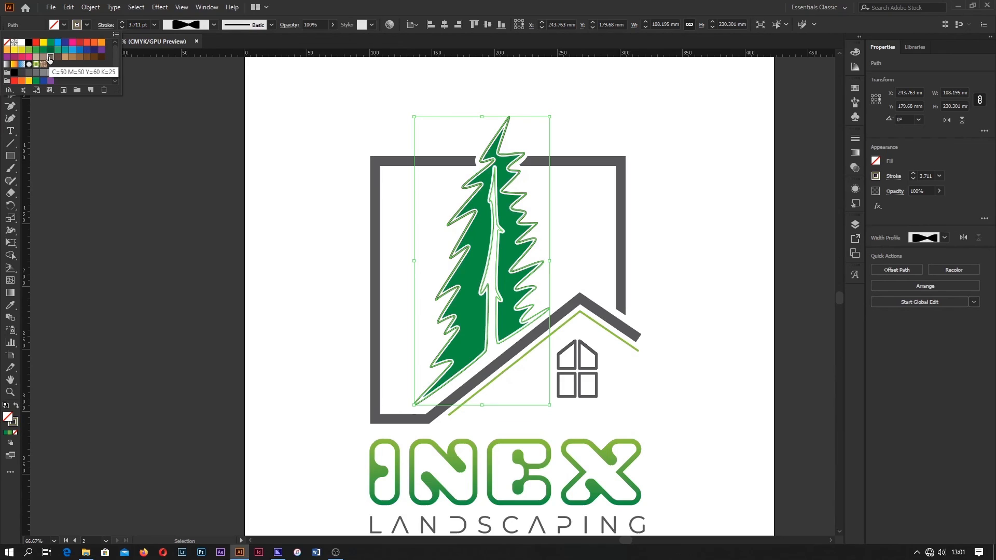
left_click(43, 58)
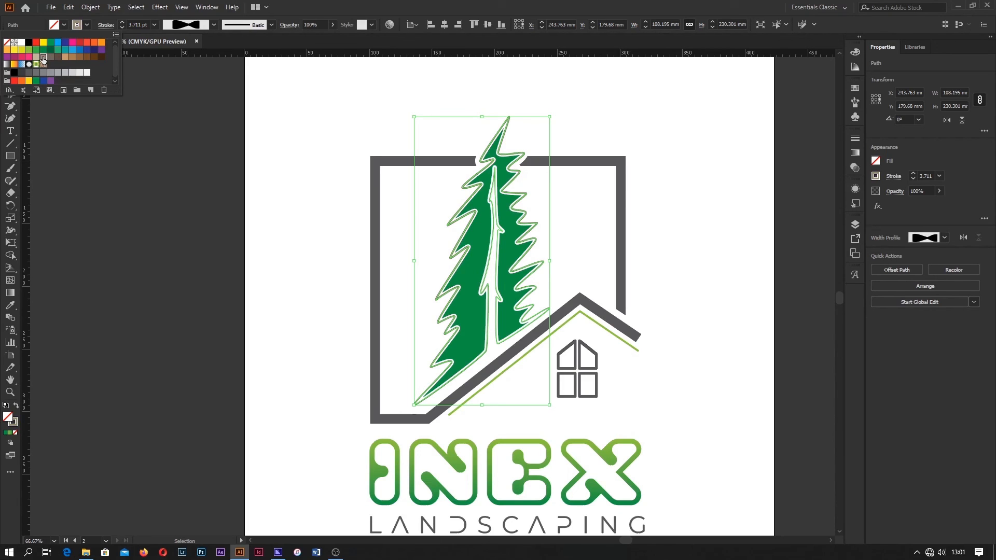
left_click(36, 57)
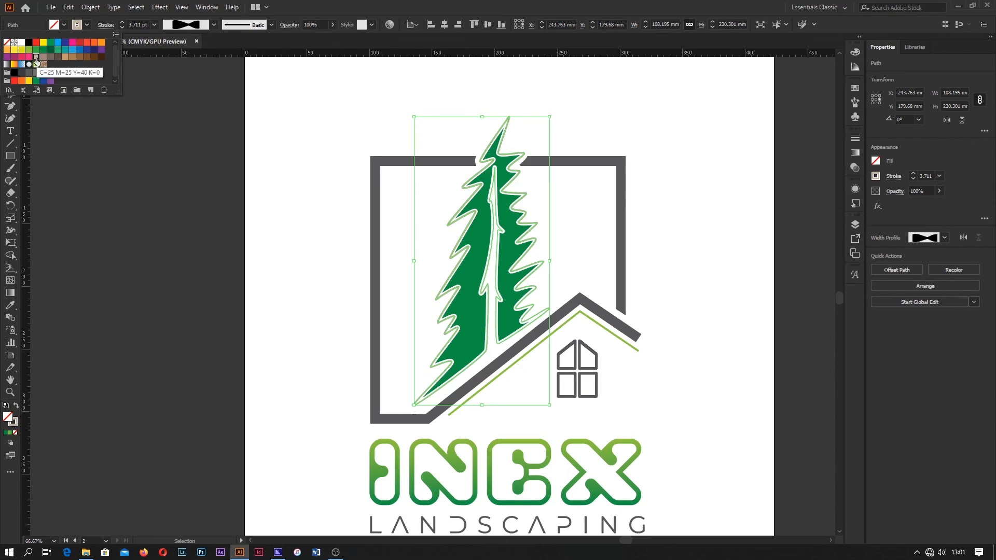
left_click(269, 113)
left_click(323, 125)
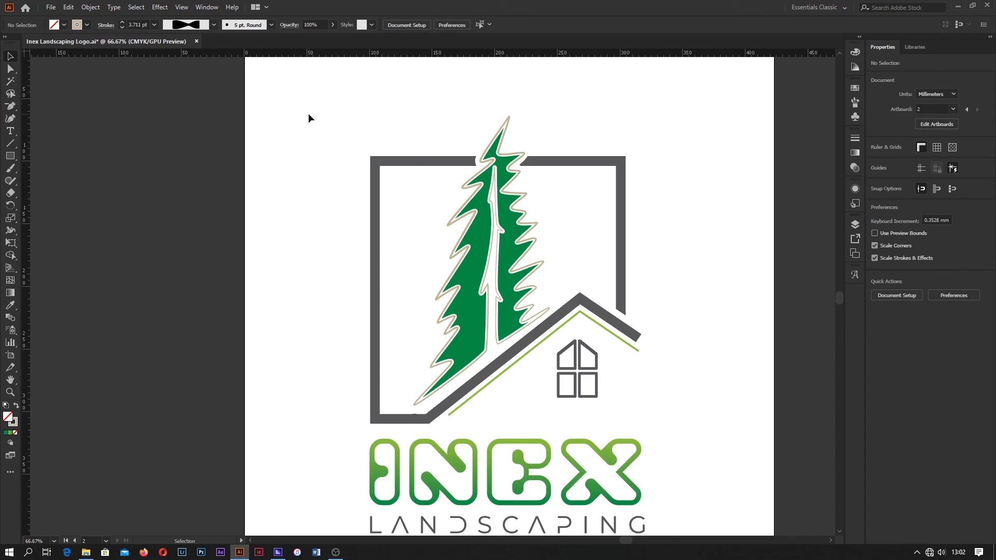
left_click(482, 218)
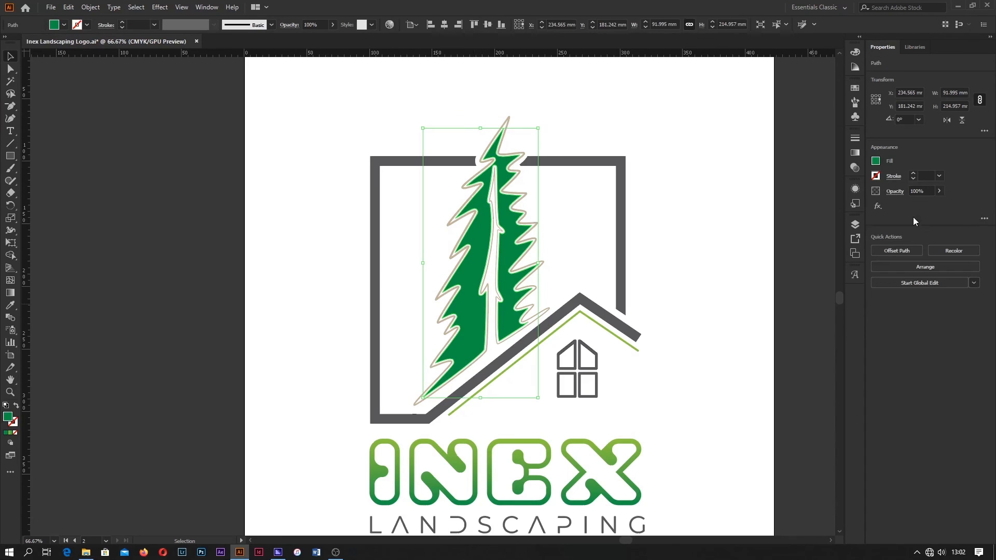
left_click(891, 176)
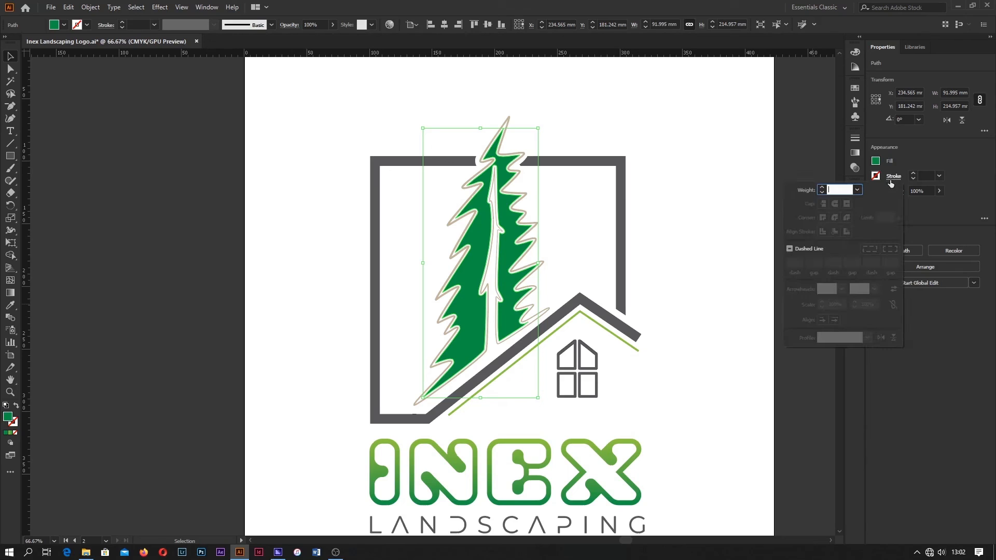
left_click(720, 148)
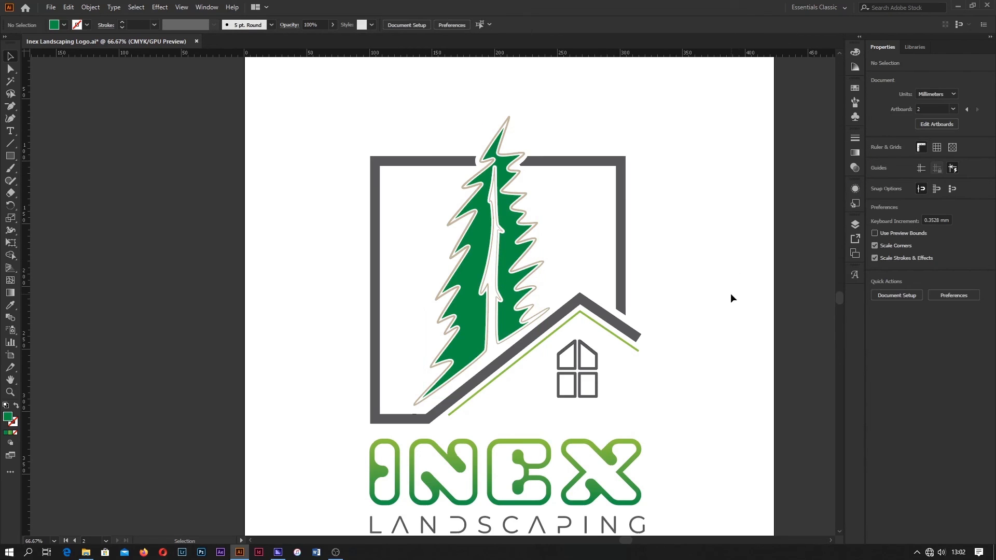
- Save the finished logo document
left_click_drag(709, 332, 670, 299)
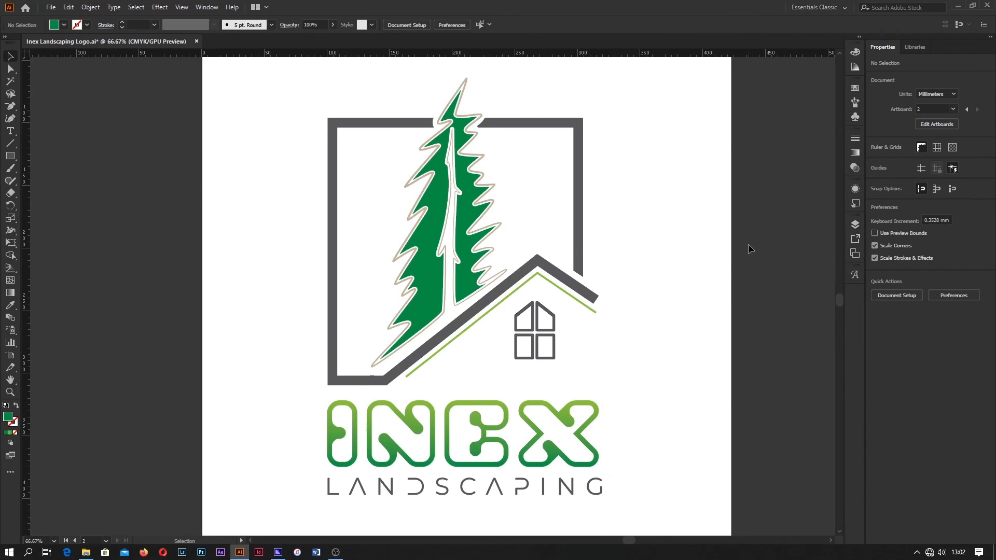
key("a")
key("ctrl+s")
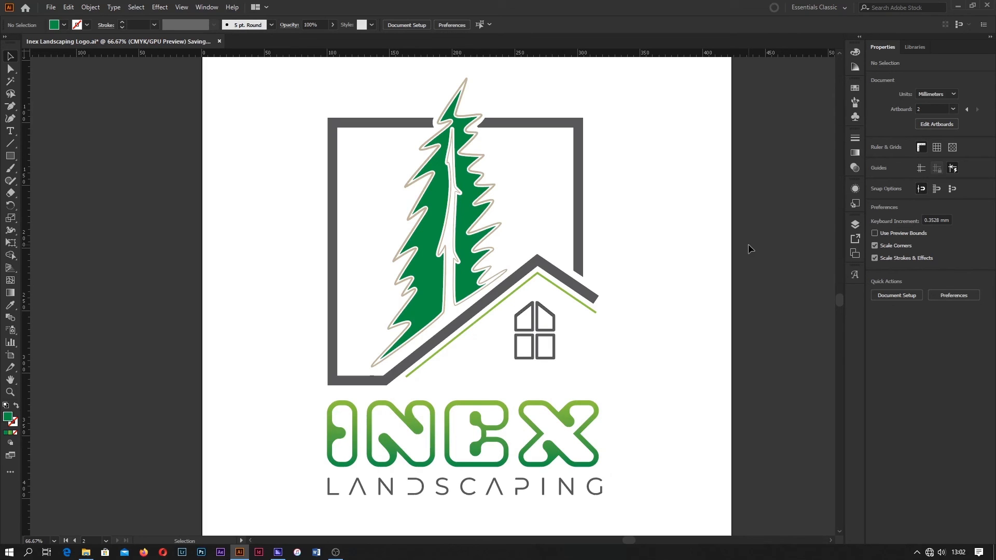